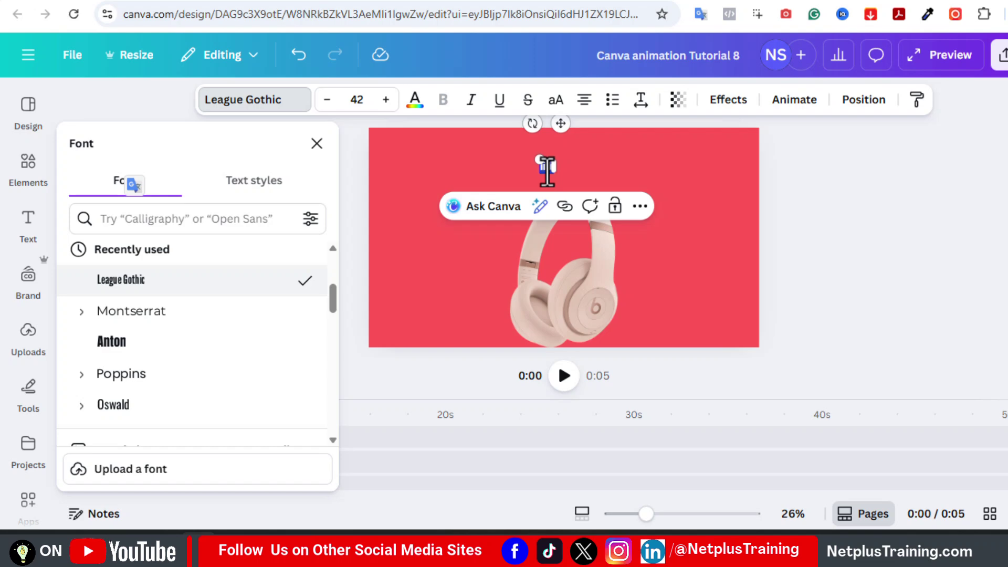
Replace the text above the headphones with "Beats"
click(547, 171)
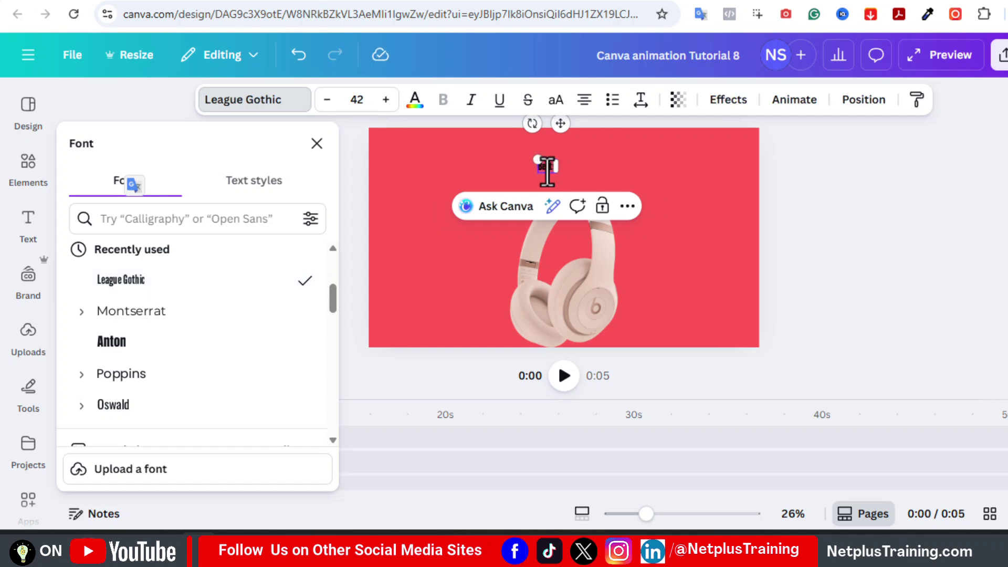
click(851, 188)
click(545, 168)
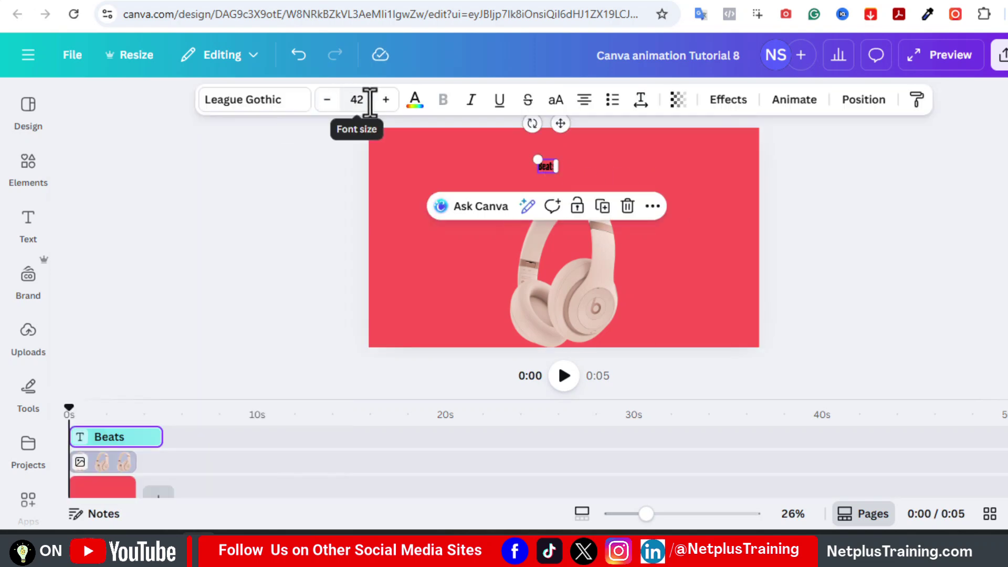
Set the Beats text size to 194 and place it directly above the headphones
click(357, 99)
text(194)
key(Return)
click(616, 203)
drag(552, 184, 499, 154)
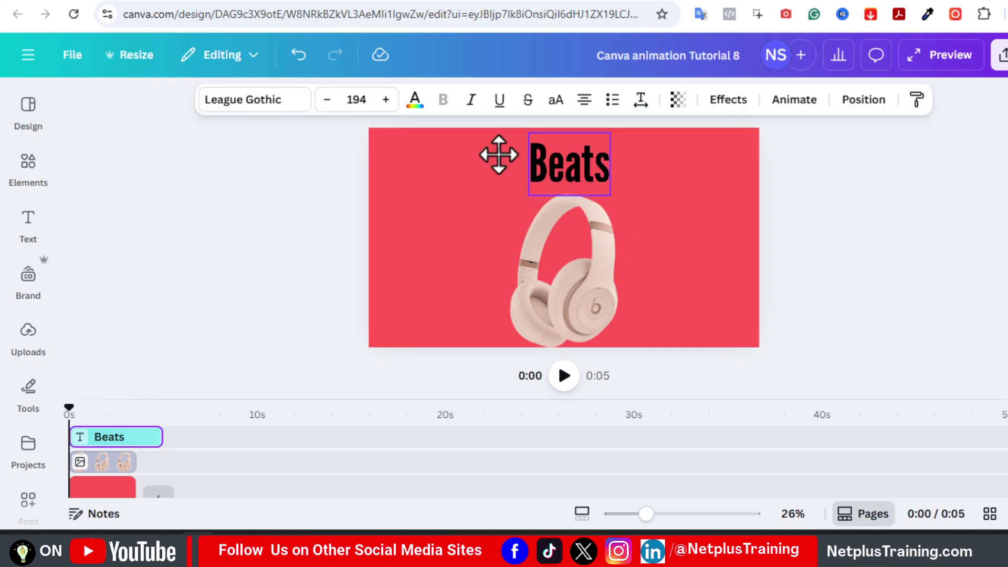
Change the color of the Beats text to white
click(414, 103)
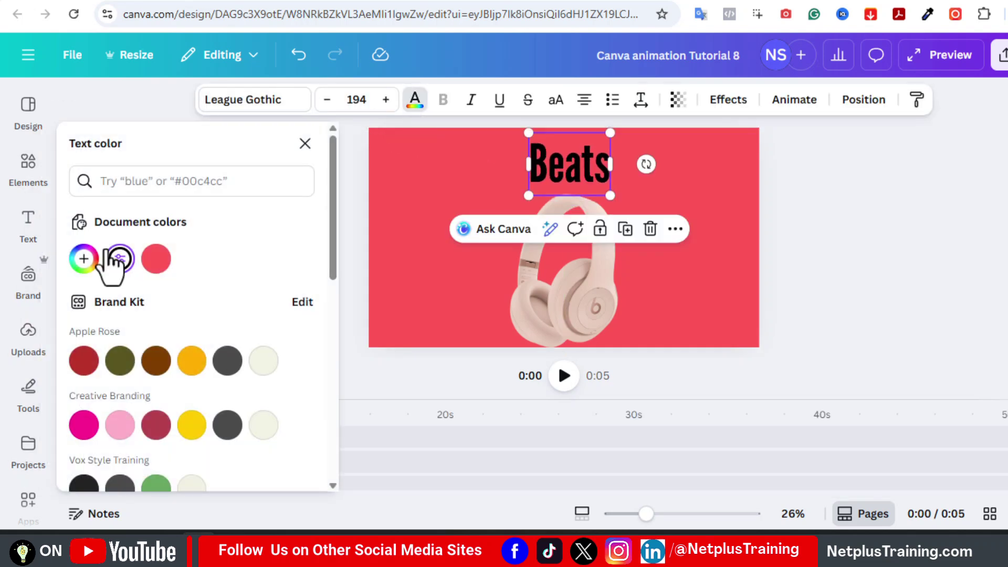
click(116, 260)
drag(85, 337, 72, 319)
key(Escape)
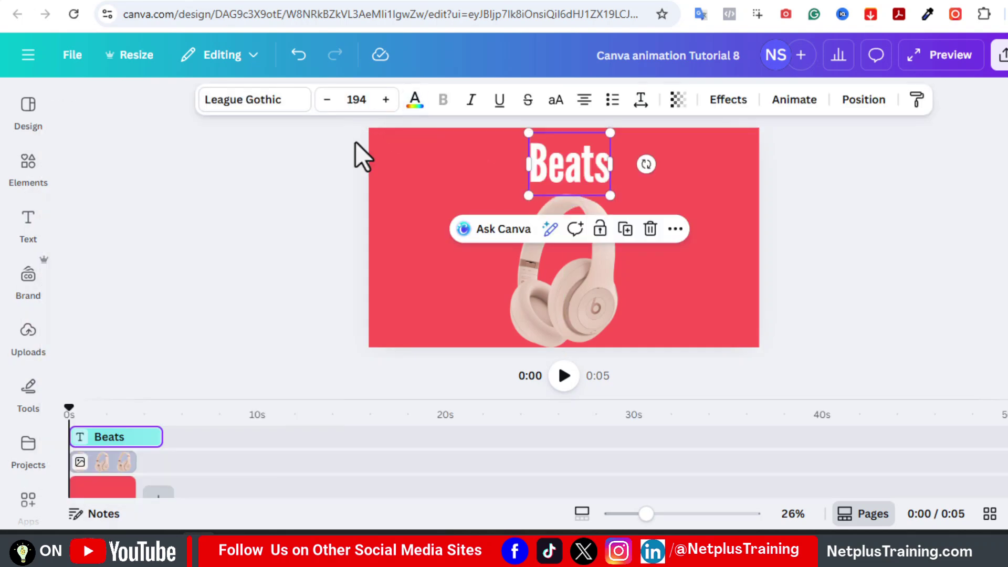
Duplicate the Beats text, change the copy to "by Dre" and center it directly under the original
click(625, 229)
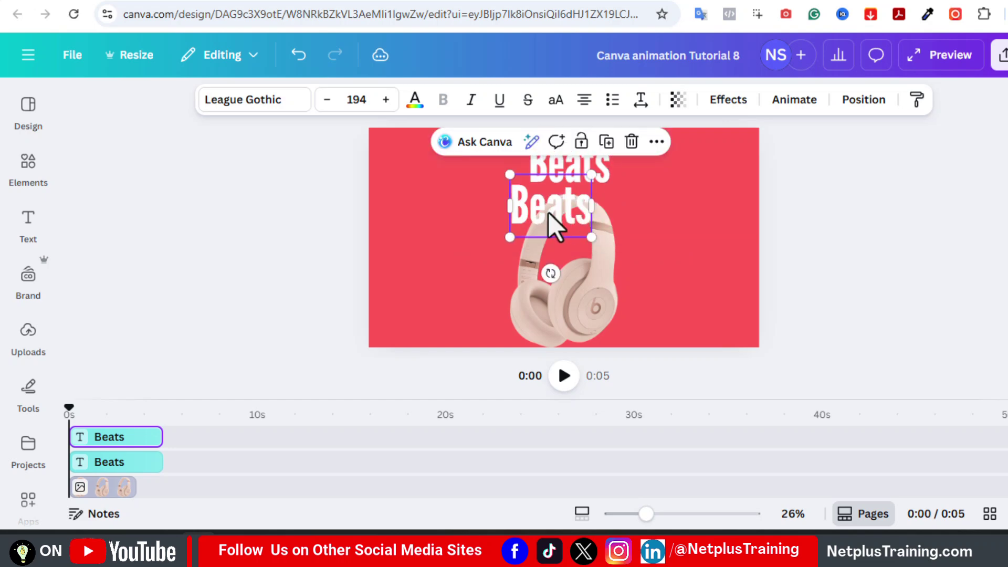
double_click(551, 221)
text(by Dre)
click(893, 243)
drag(562, 207, 579, 209)
Bring the headphones layer in front of both text layers and trim the text clips to the headphones clip's length
click(606, 276)
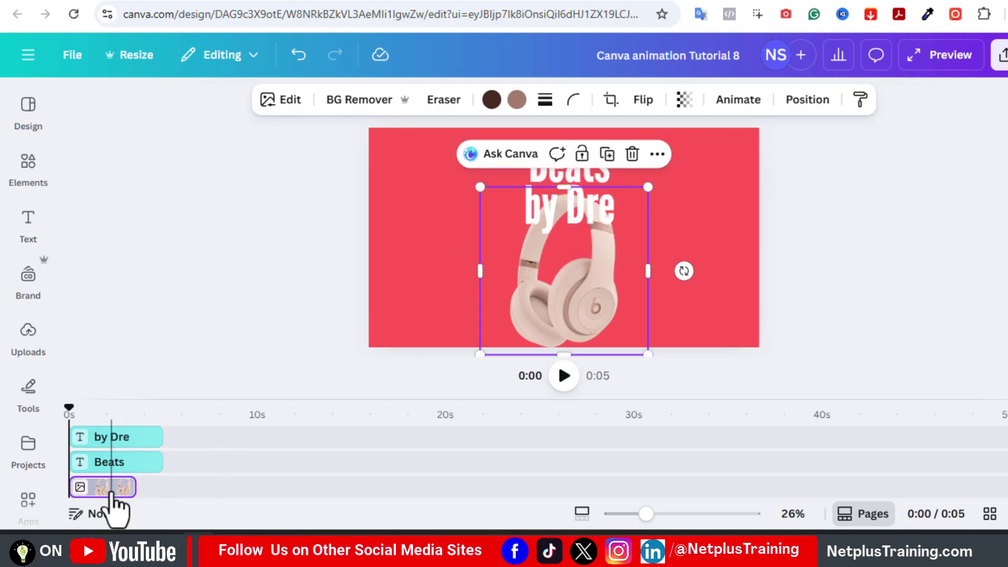
drag(112, 488, 108, 435)
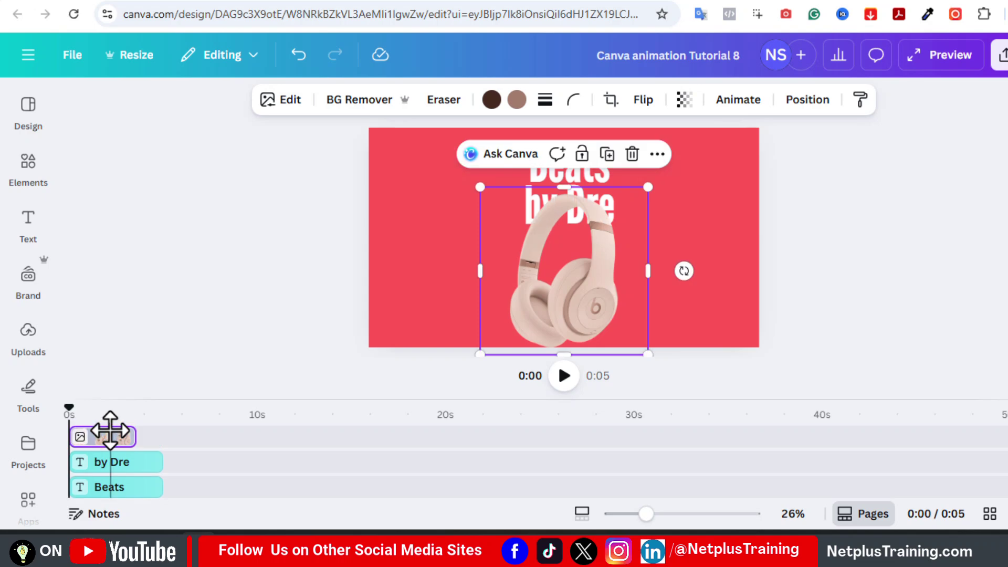
drag(158, 486, 137, 462)
Shrink the headphones image slightly and center it horizontally in the lower part of the page, overlapping the "by Dre" text
click(647, 259)
drag(649, 190, 642, 198)
drag(586, 277, 590, 277)
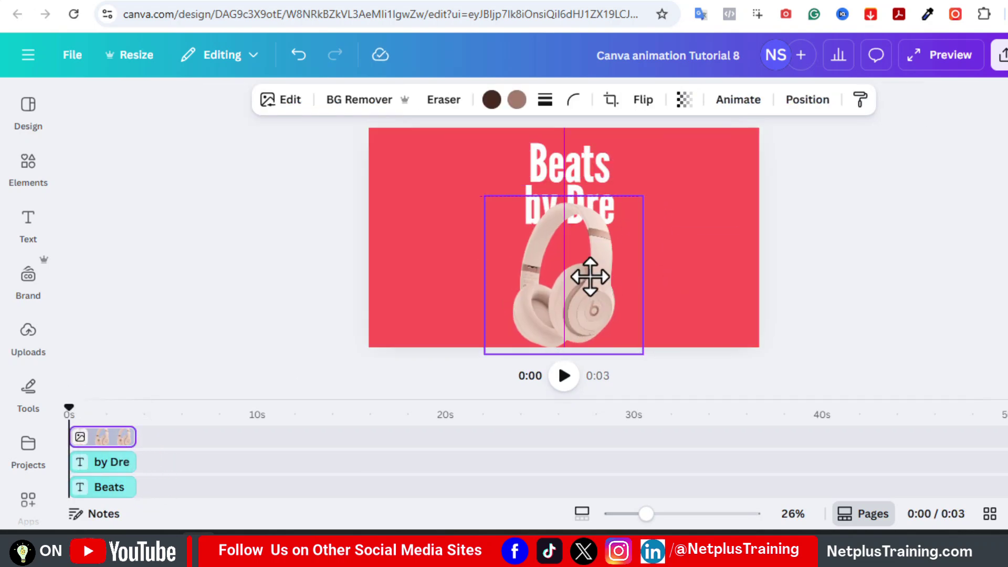
drag(645, 199, 637, 206)
drag(499, 338, 499, 343)
click(852, 272)
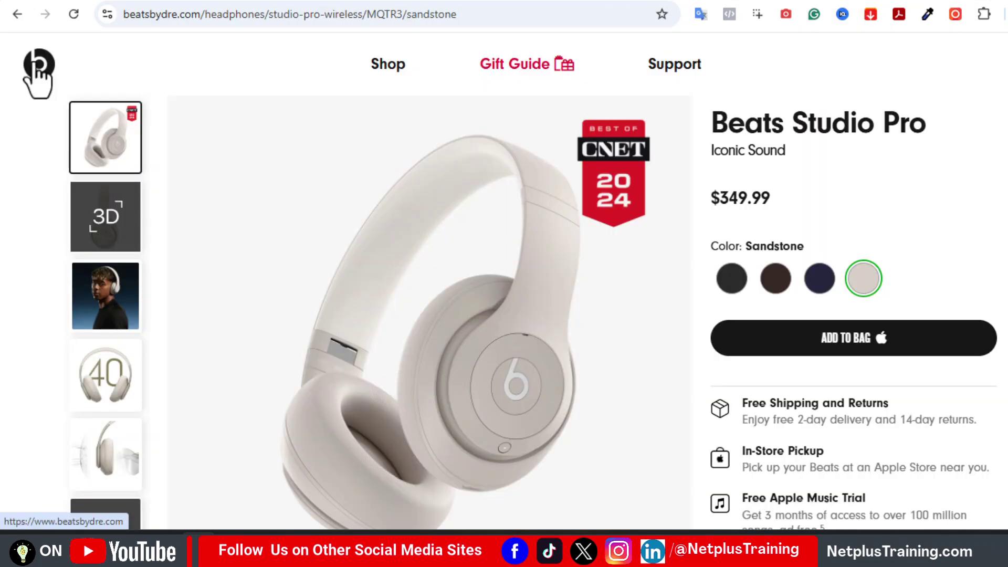
Switch to the Beats website, copy its logo image and paste it into the Canva design
right_click(32, 63)
click(114, 319)
click(115, 1)
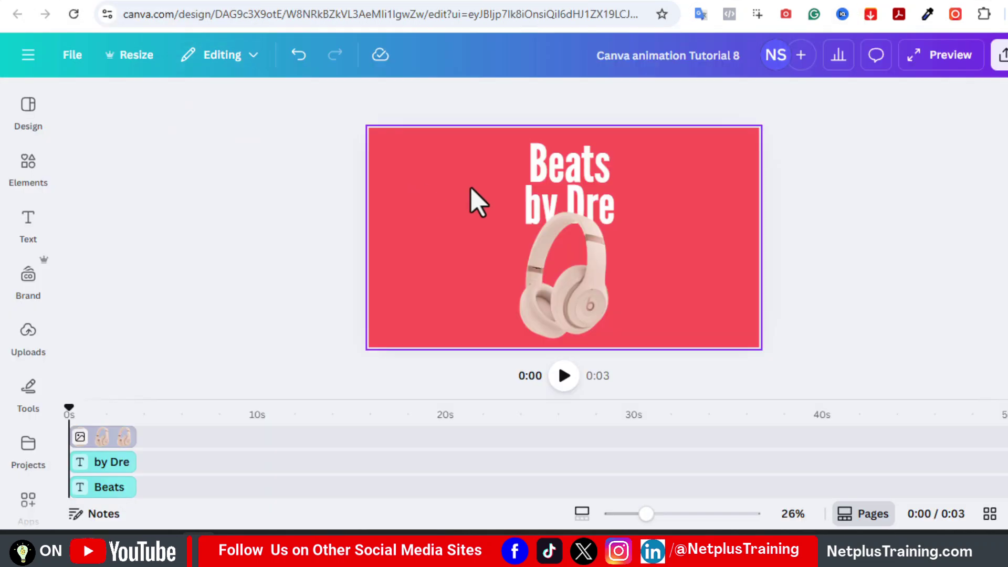
key(ctrl+v)
Shrink the logo into the page's upper-left corner and trim its clip to the length of the other layers
drag(616, 290, 527, 202)
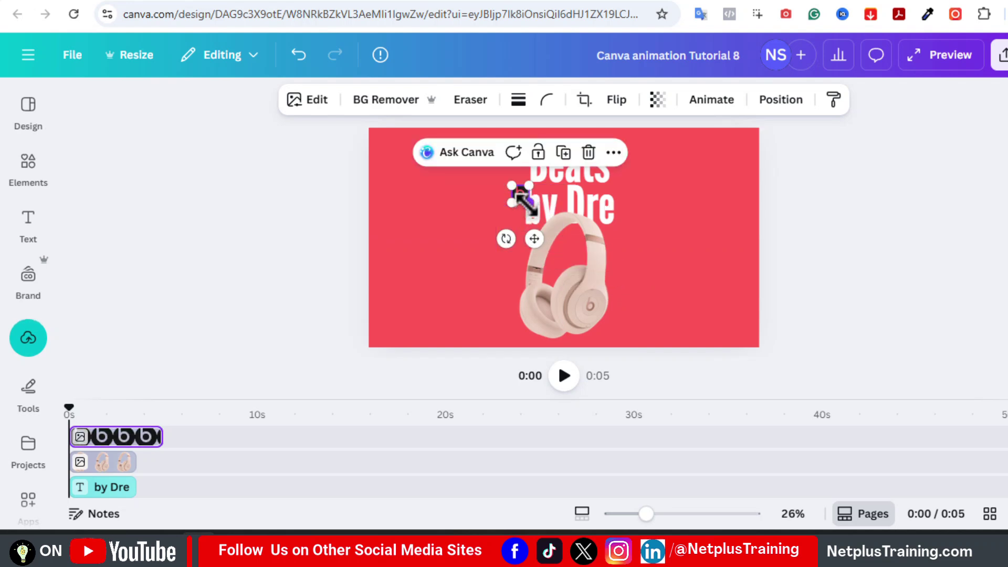
drag(533, 240, 411, 208)
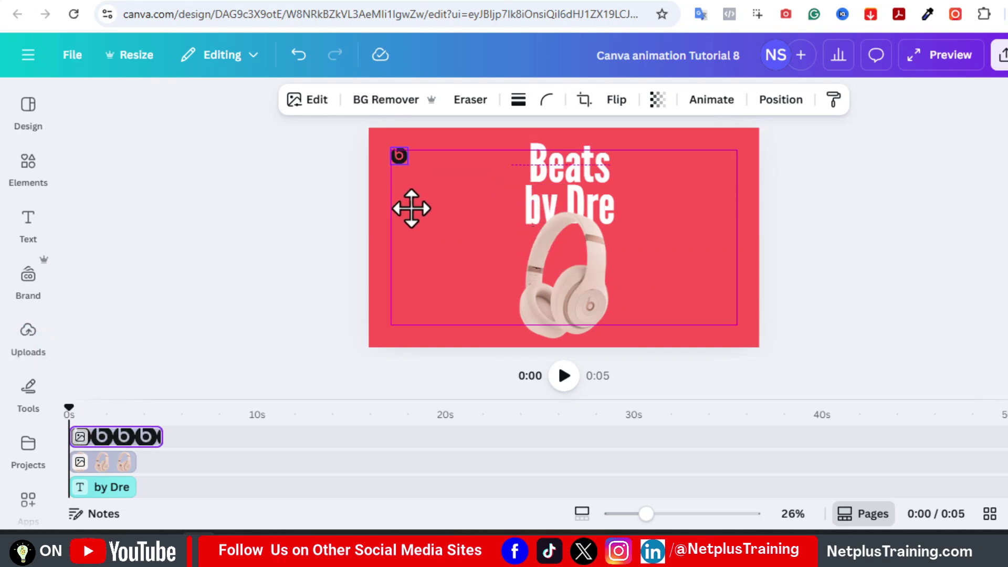
click(871, 208)
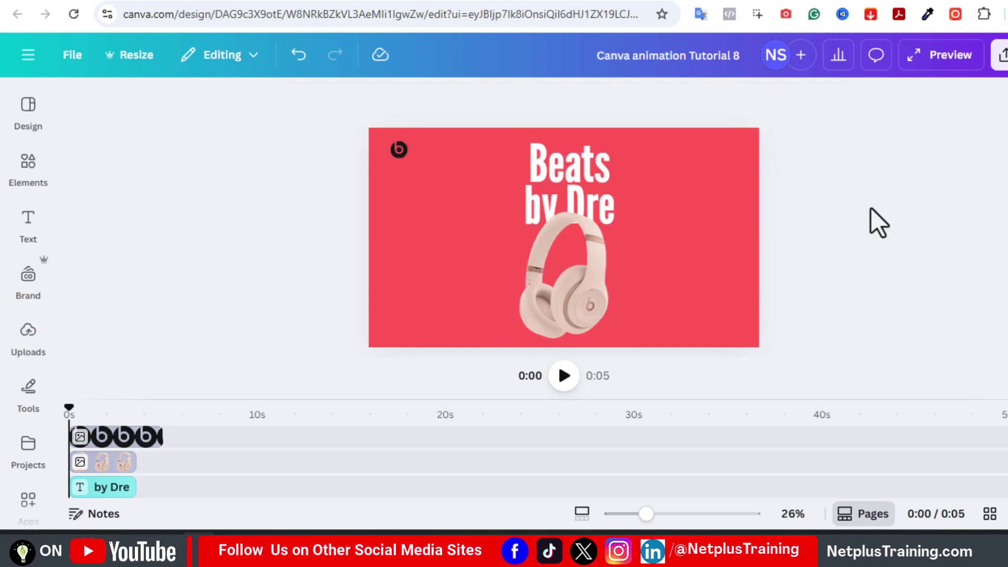
drag(163, 437, 136, 436)
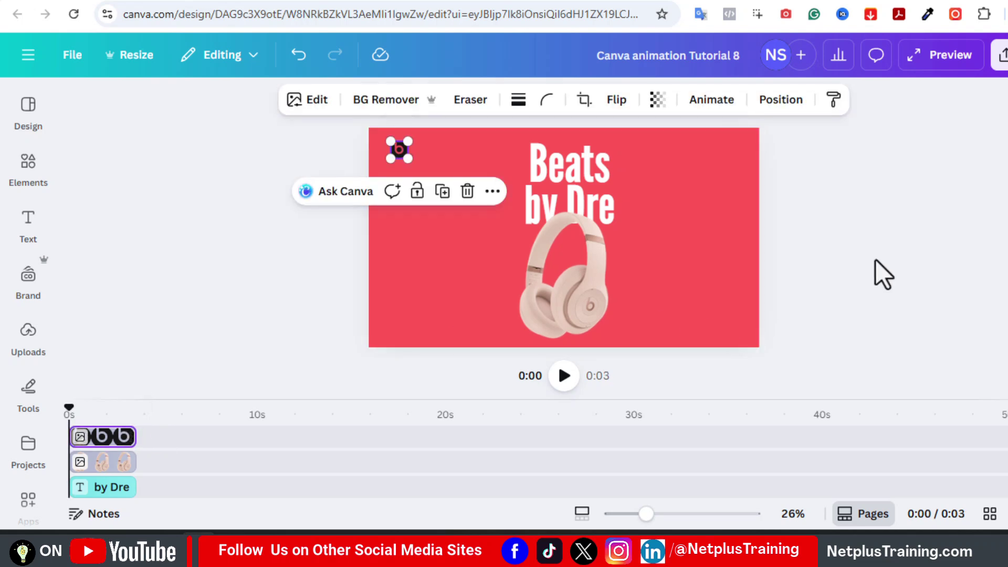
click(889, 260)
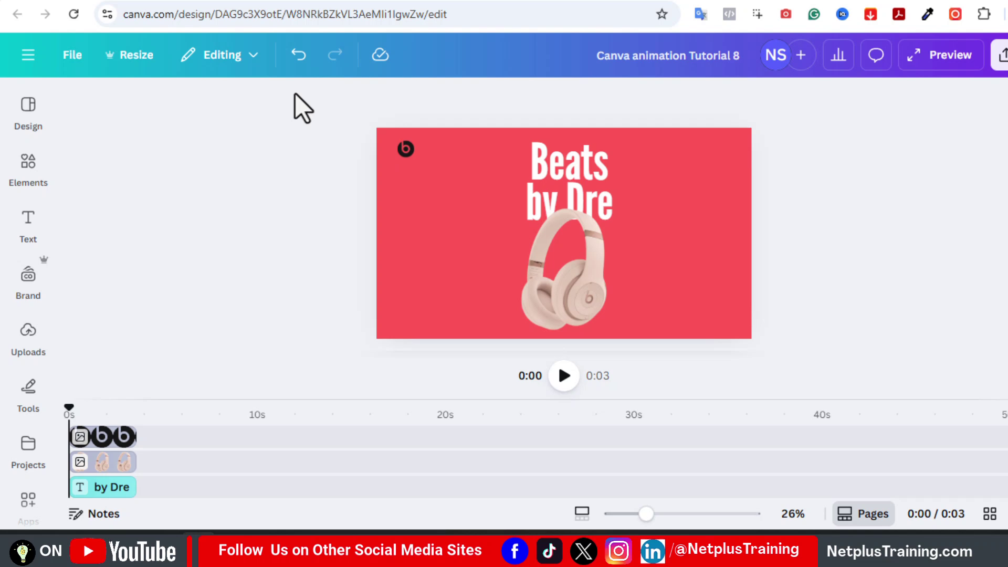
Recolor the brown tone of the headphones image with the red document color
click(596, 298)
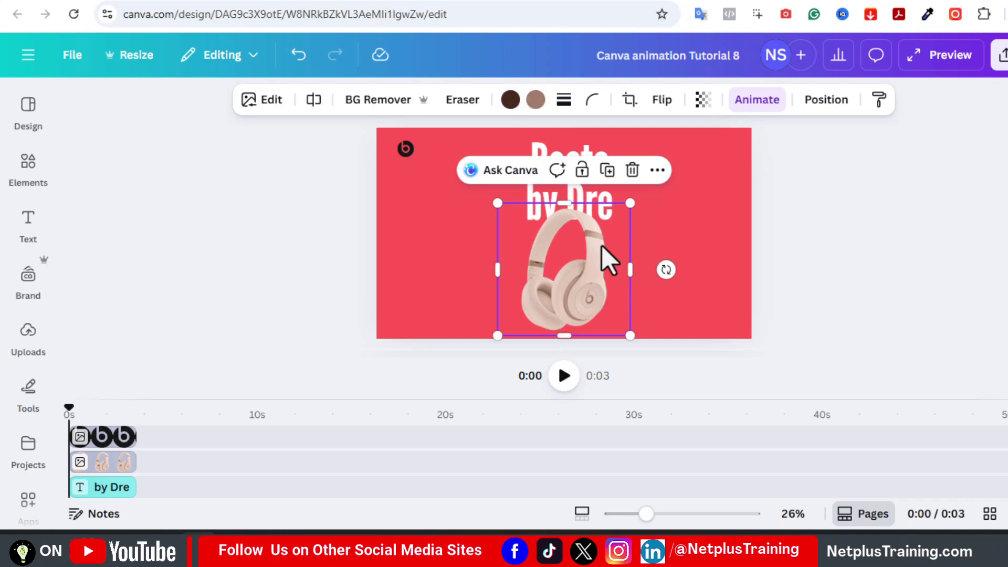
click(536, 100)
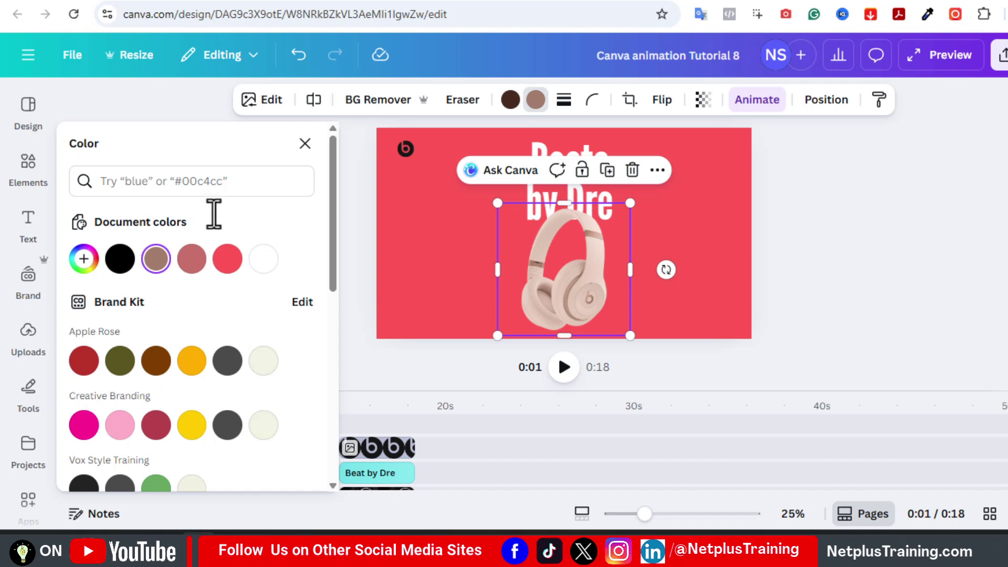
click(227, 258)
click(877, 244)
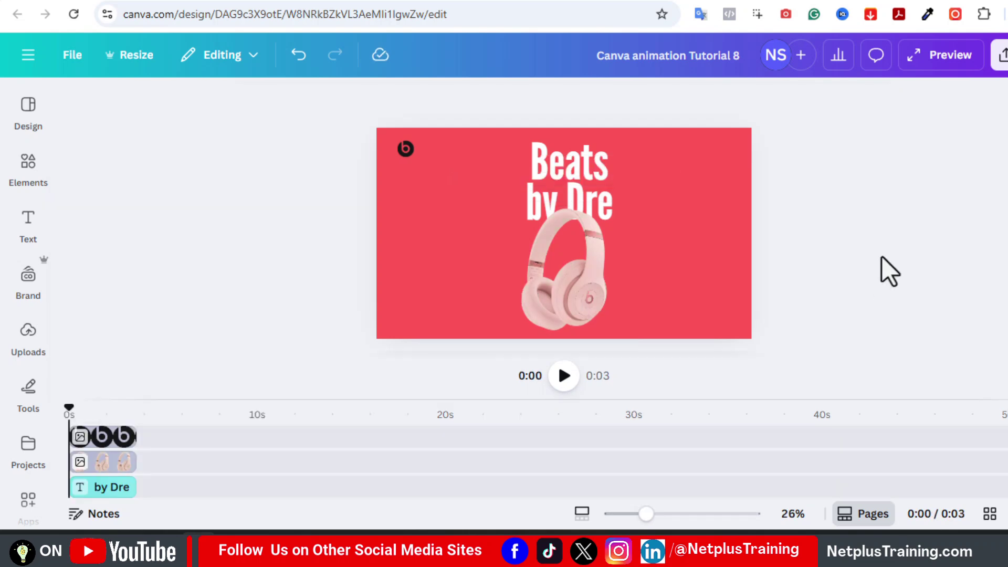
Duplicate the red background page in the timeline and show the copy
click(116, 475)
click(120, 469)
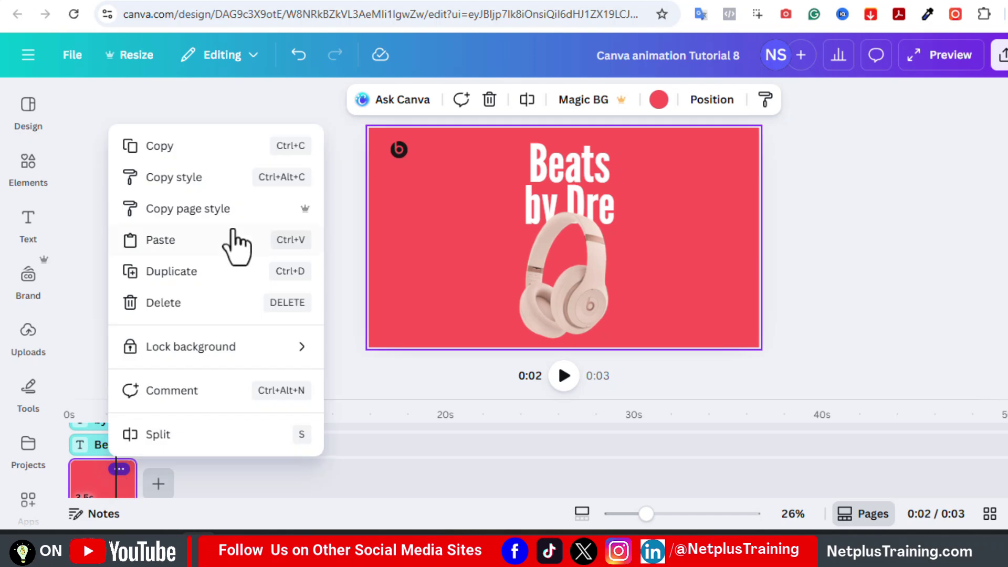
click(210, 270)
click(161, 484)
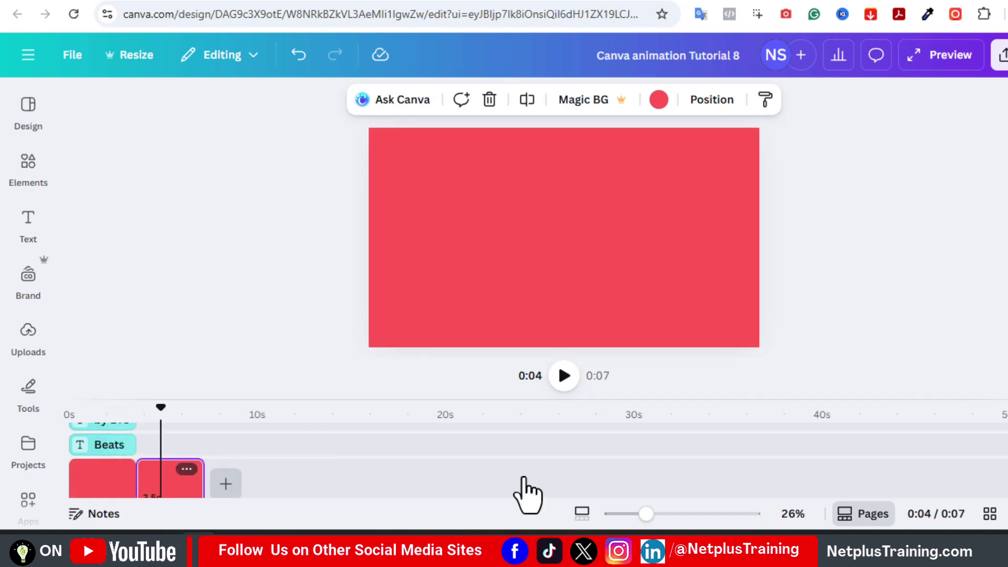
Extend the headphones clip, split it at 0:08 and fit one piece to each of the two red pages
scroll(539, 461, up, 2)
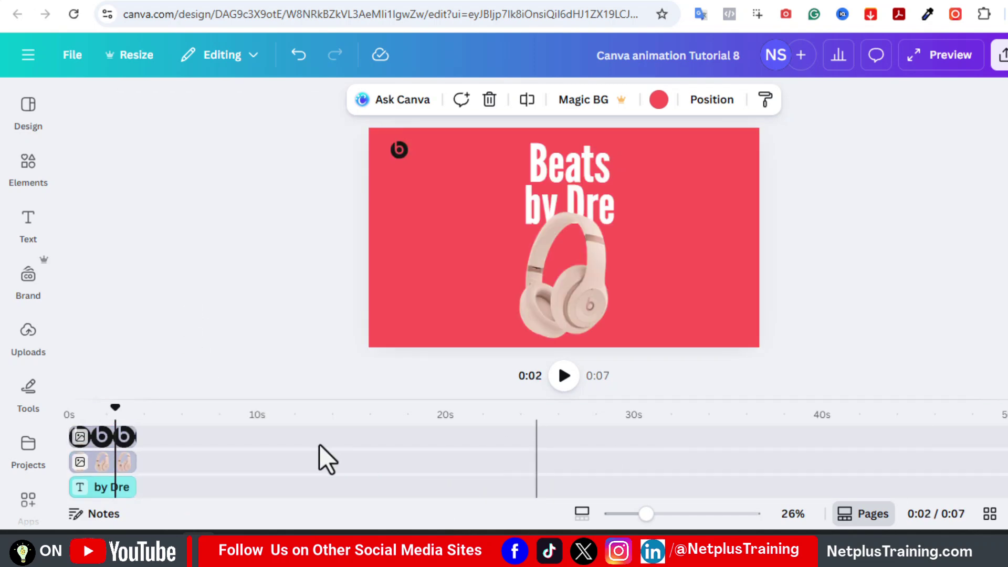
click(102, 463)
drag(131, 462, 293, 463)
click(232, 420)
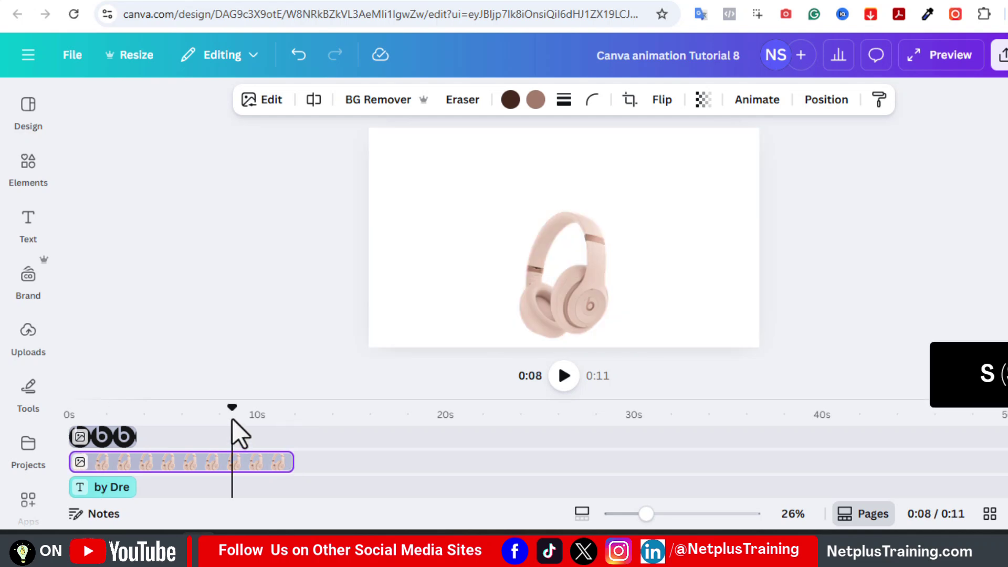
key(s)
drag(232, 463, 131, 466)
drag(261, 465, 201, 459)
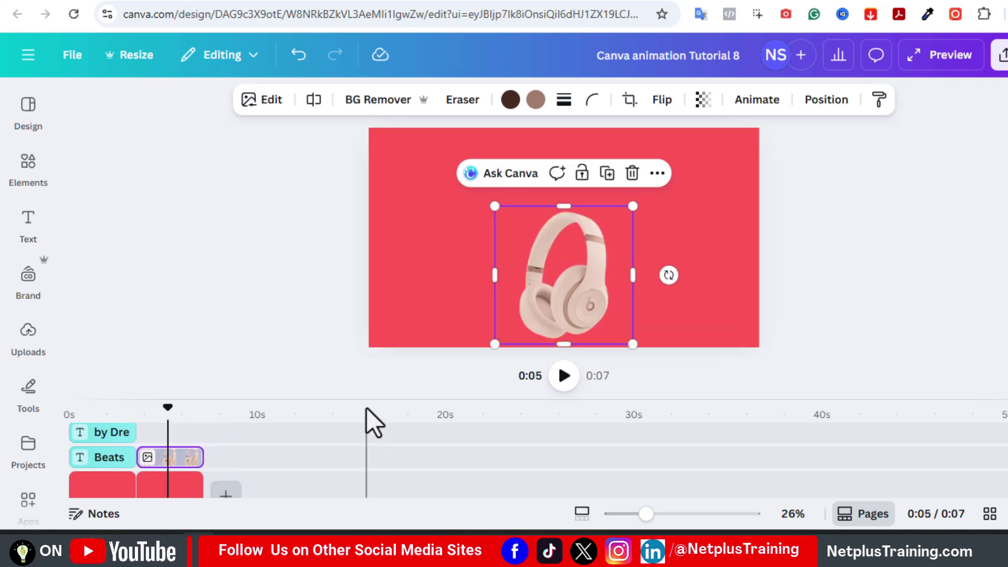
Enlarge the headphones on the second page to nearly the page height and place them in its right half
drag(633, 206, 693, 148)
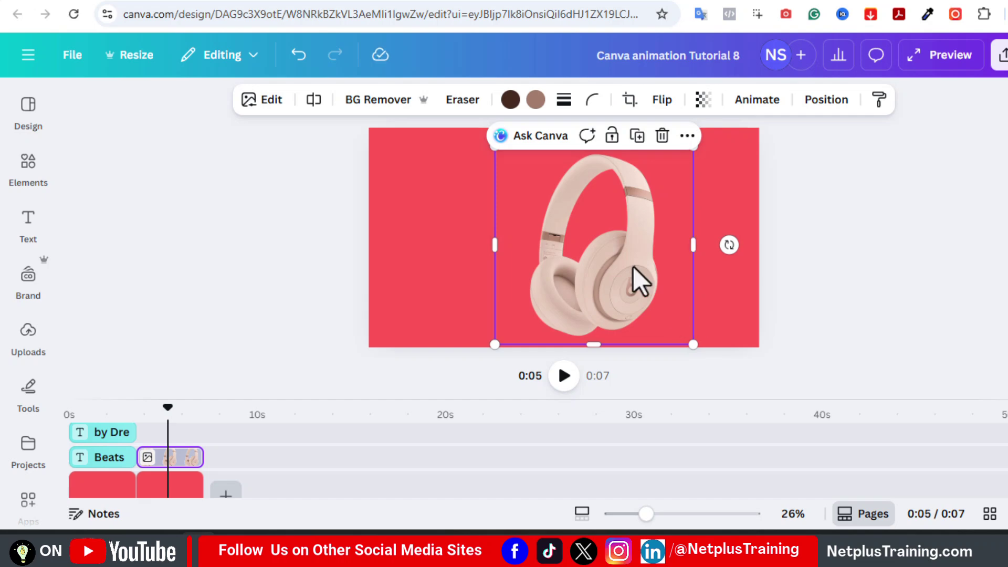
drag(634, 267, 657, 266)
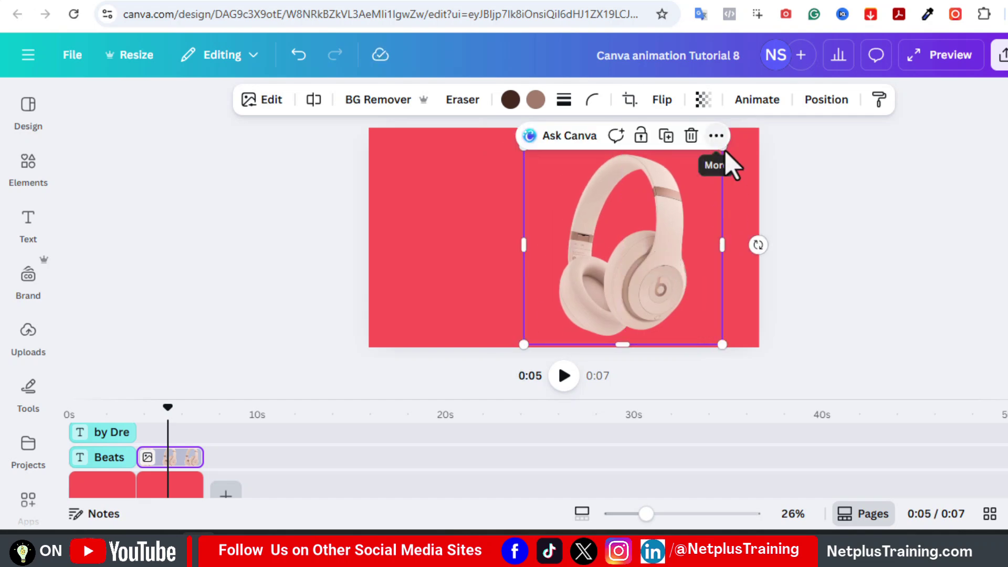
drag(725, 150, 736, 149)
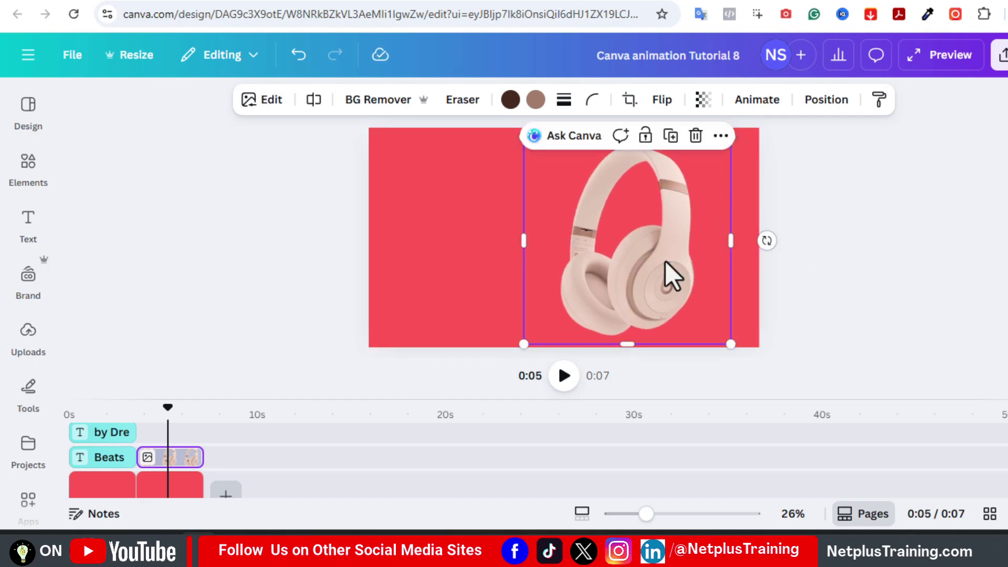
drag(666, 261, 678, 261)
click(828, 242)
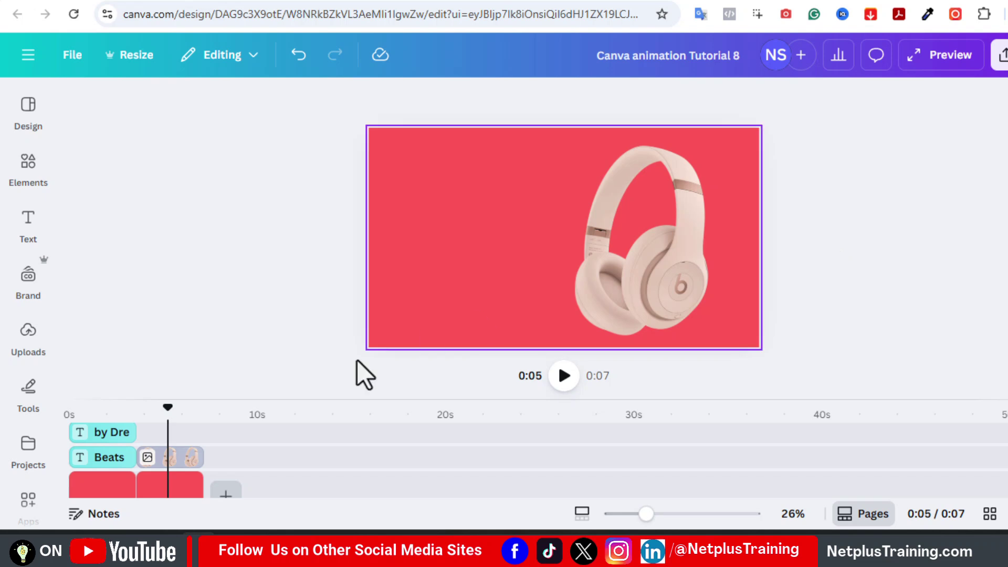
Copy the Beats text onto the second page and align its clip with that page in the timeline
click(135, 416)
drag(136, 414, 144, 414)
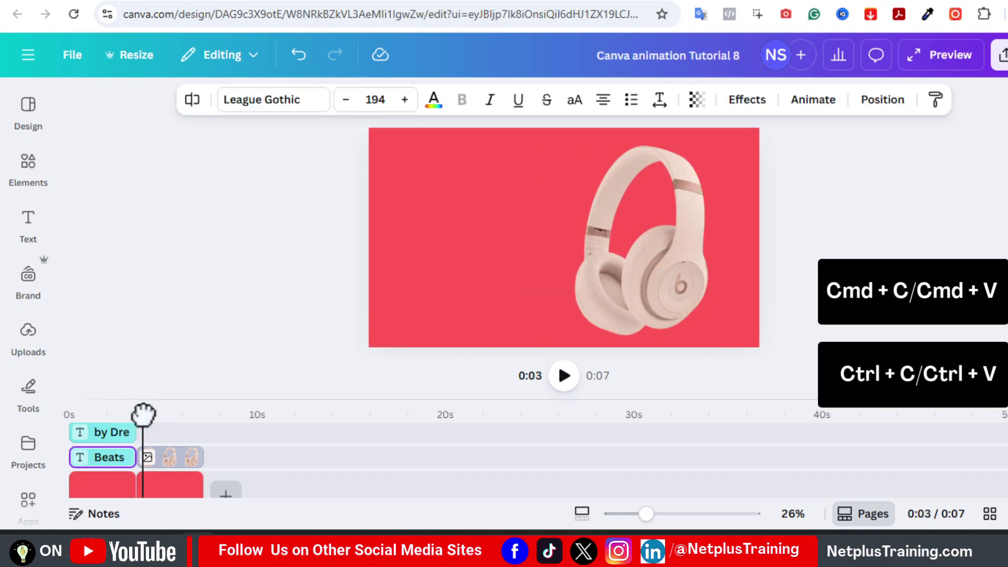
key(ctrl+v)
mouse_move(175, 446)
mouse_down()
mouse_move(171, 491)
mouse_move(166, 437)
mouse_up()
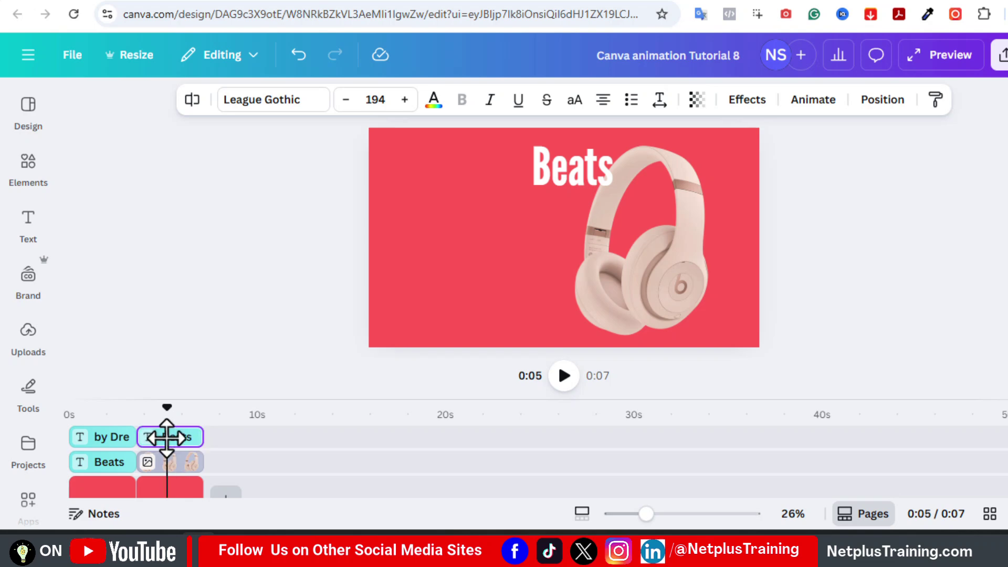
Move the copied Beats text to the left of the headphones and replace its wording with "Lossless Audio"
click(563, 165)
drag(563, 165, 432, 211)
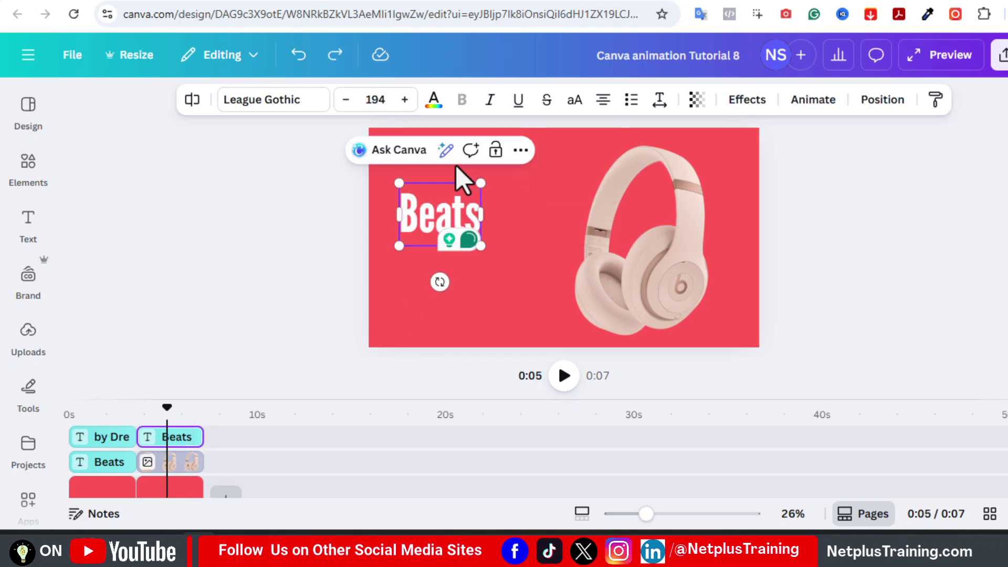
double_click(444, 207)
key(ctrl+v)
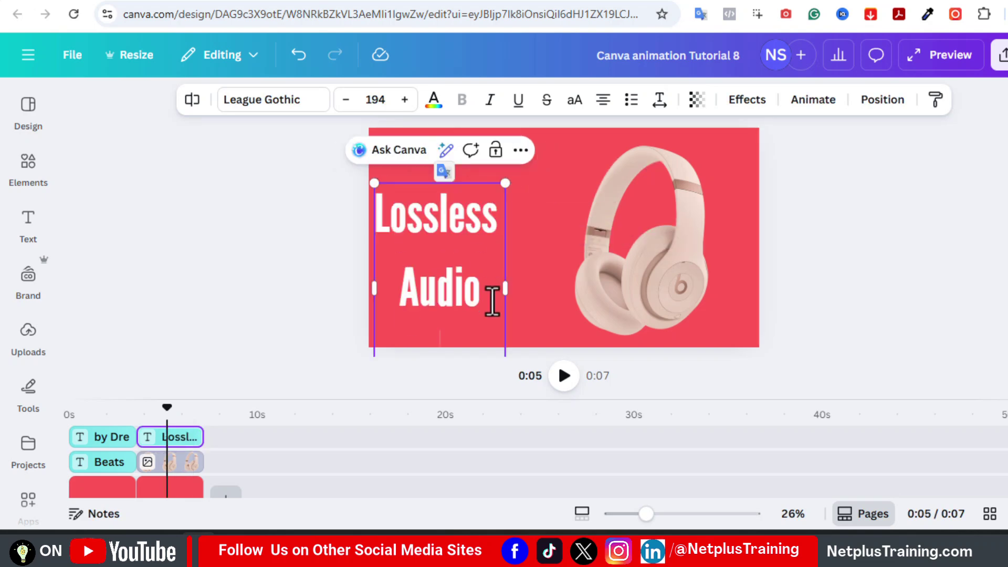
Left-align the Lossless Audio text and reduce its line spacing
key(ctrl+a)
click(603, 100)
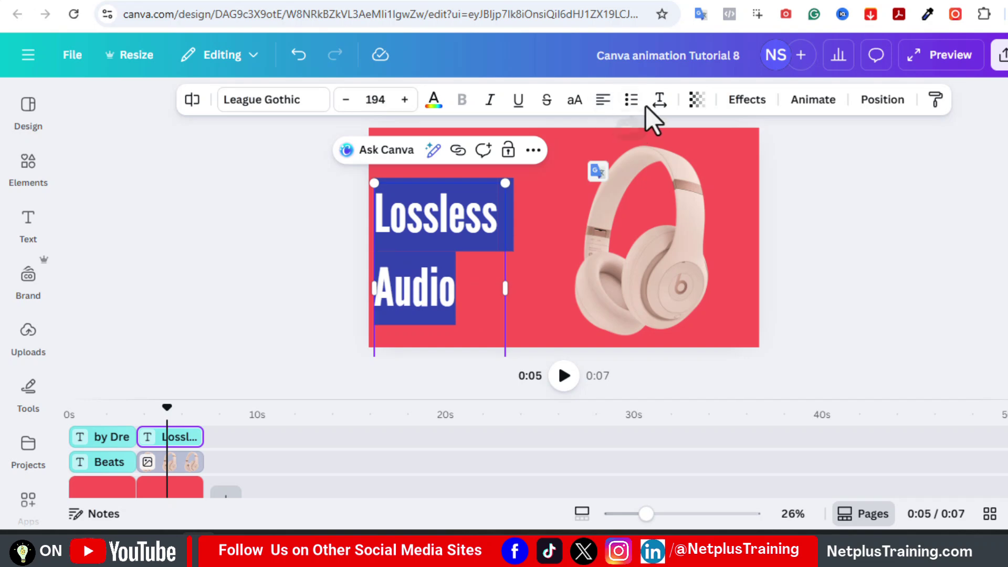
click(659, 99)
drag(632, 219, 601, 224)
Move the Lossless Audio text to the upper-left margin of the second page
click(827, 204)
click(828, 204)
drag(416, 237, 428, 207)
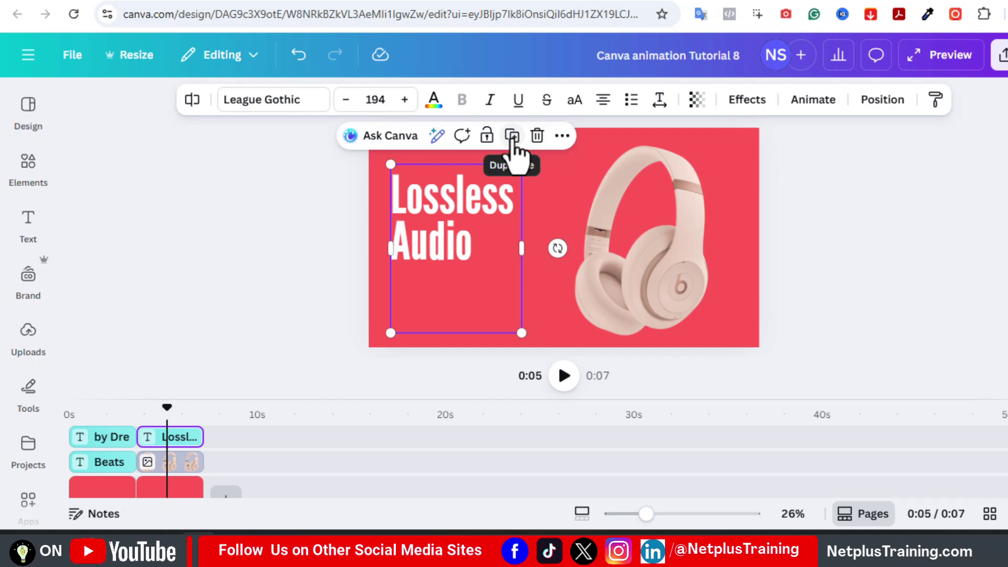
click(513, 141)
drag(443, 265, 472, 277)
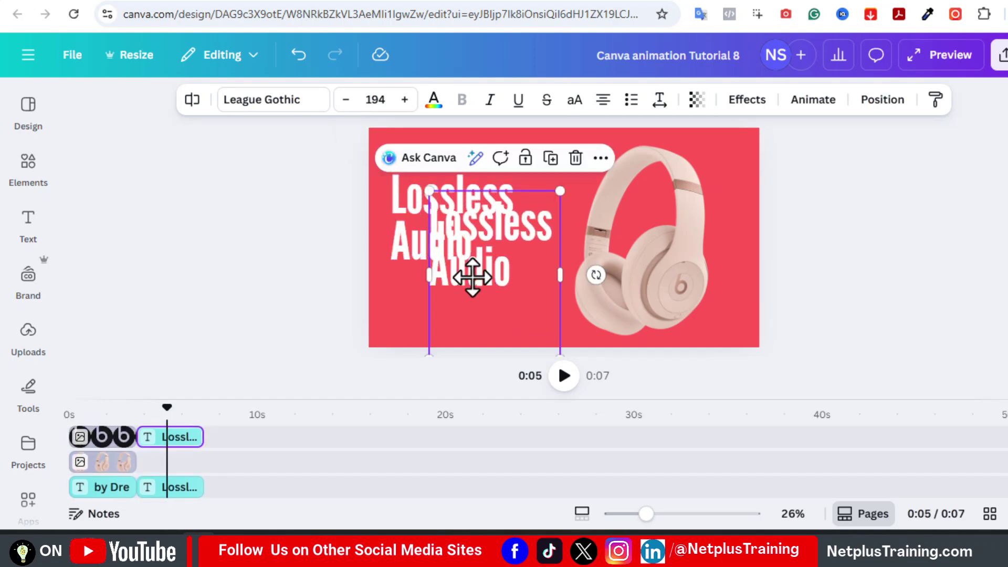
key(Delete)
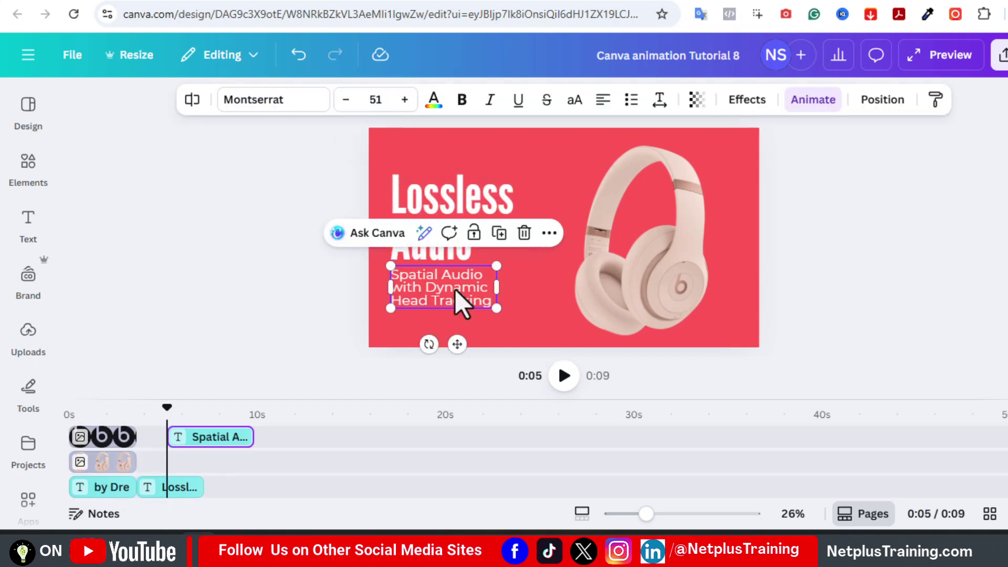
Align the "Spatial Audio with Dynamic Head Tracking" text clip with the second page in the timeline
drag(223, 441, 184, 463)
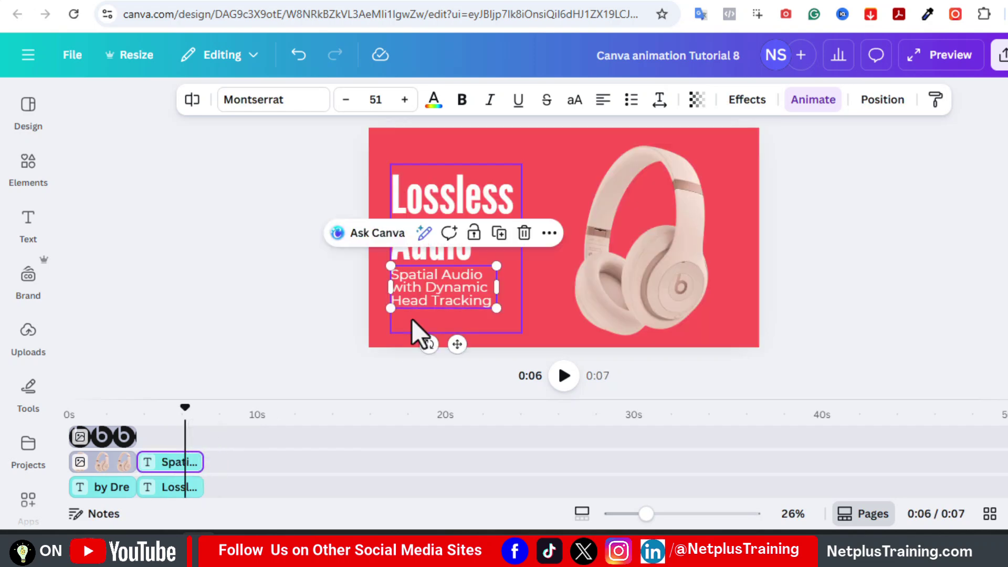
click(866, 243)
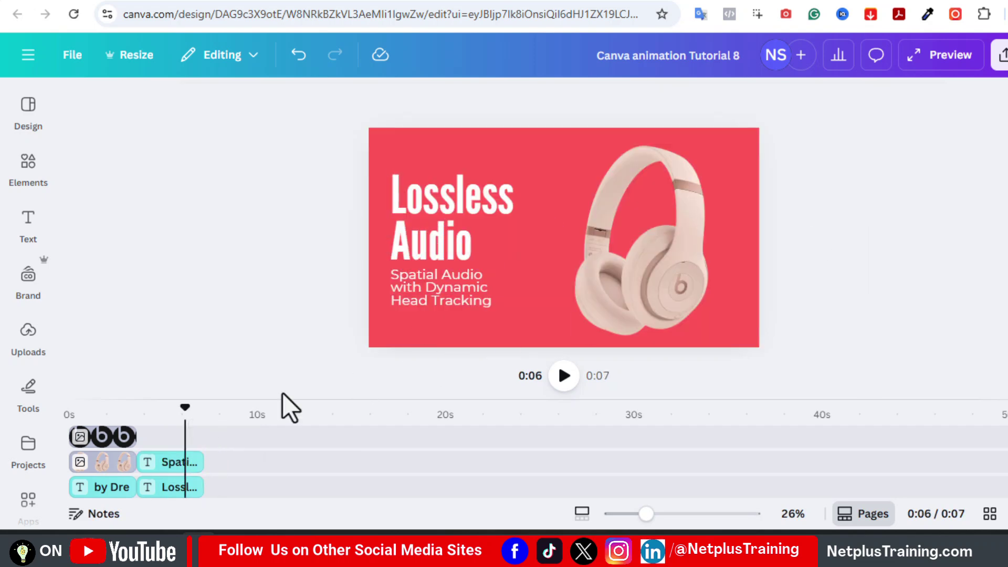
Extend the Beats logo clip past the first page, split it, and fit the new piece to the second page
click(129, 436)
drag(132, 437, 269, 452)
click(214, 414)
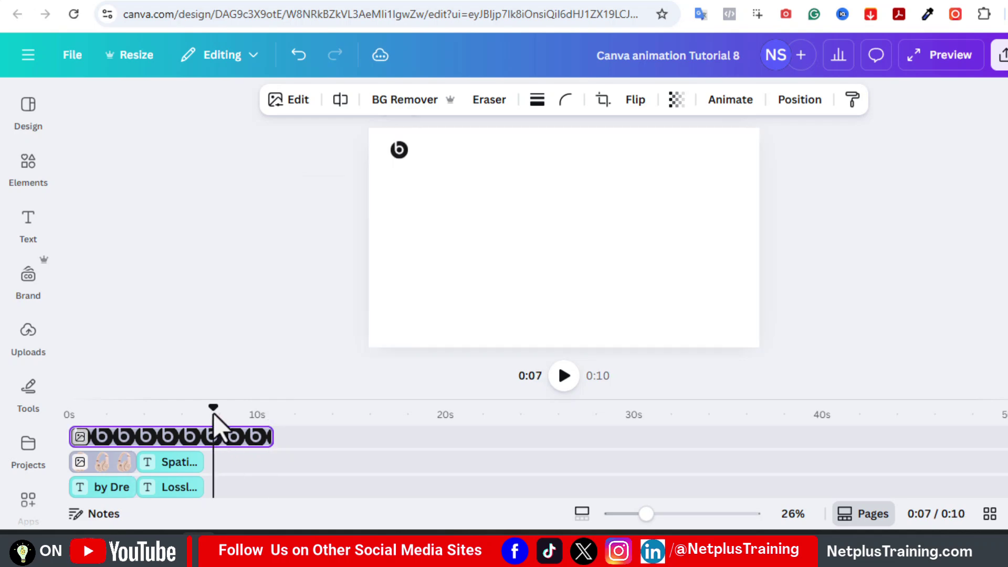
key(s)
mouse_move(213, 437)
mouse_down()
mouse_move(132, 436)
mouse_move(203, 437)
mouse_up()
Set the second page's background color to black
scroll(204, 452, down, 3)
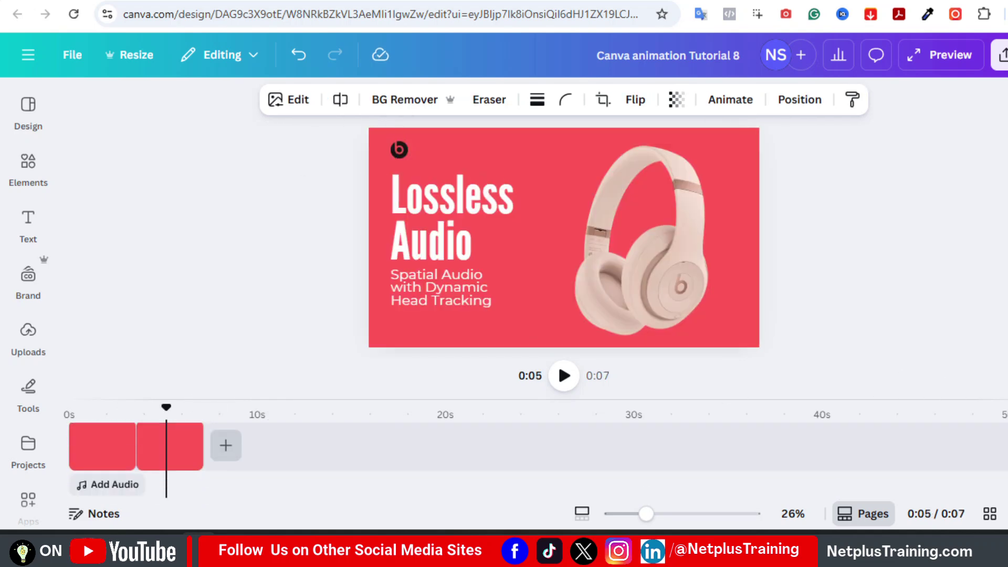
click(175, 446)
click(658, 101)
click(83, 221)
click(79, 377)
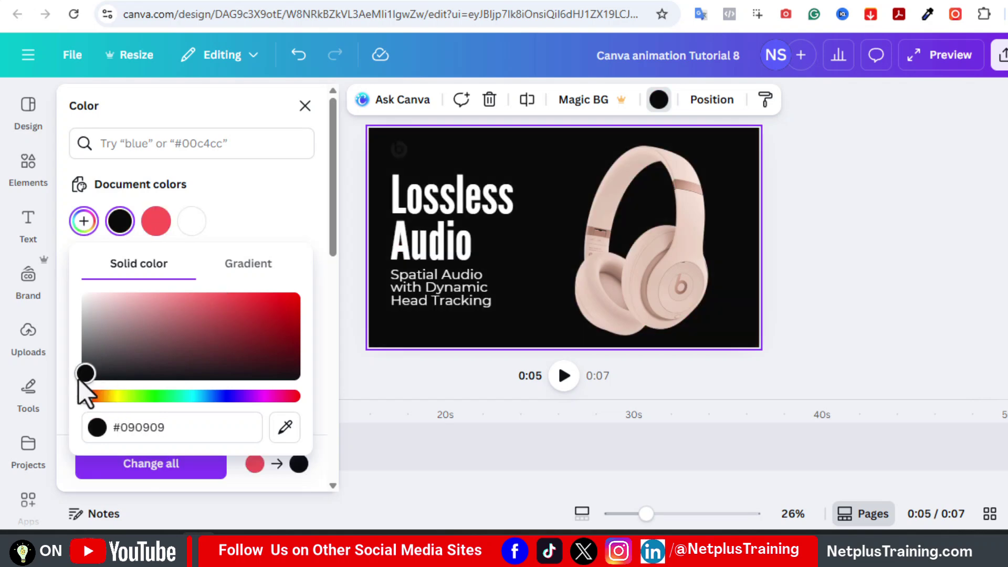
key(Escape)
Duplicate the black second page as a third page and recolor its background with the document's coral red
click(188, 458)
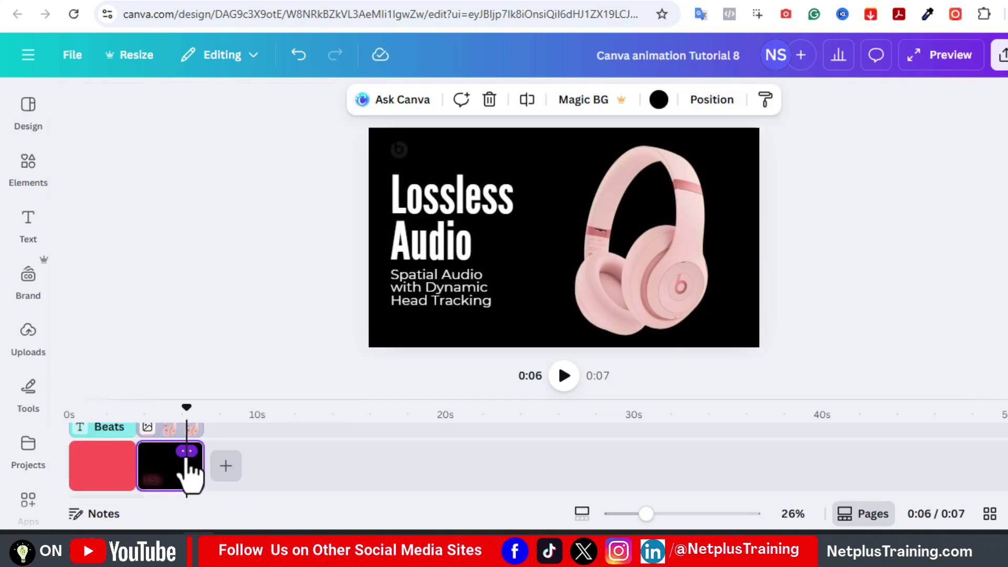
right_click(188, 467)
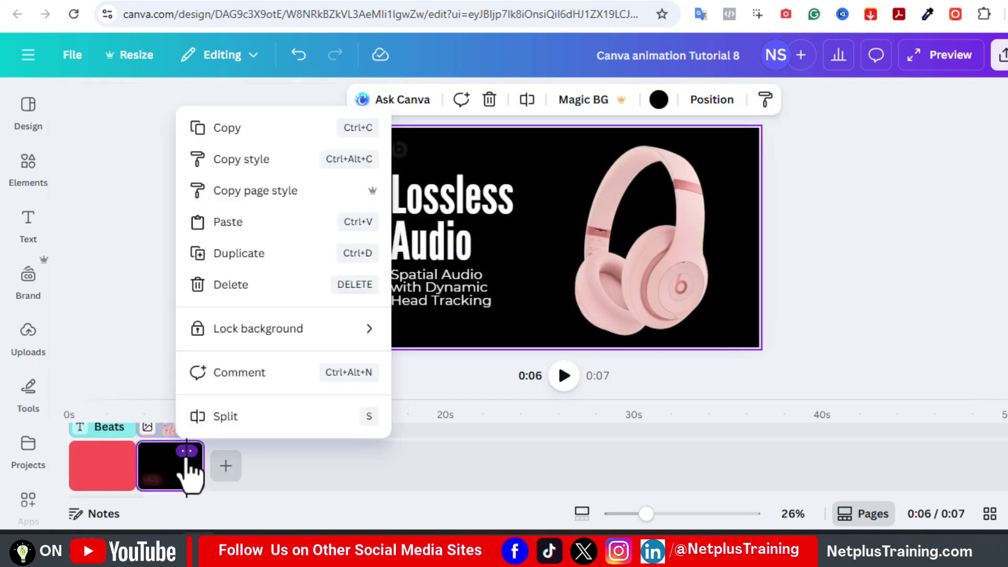
click(244, 254)
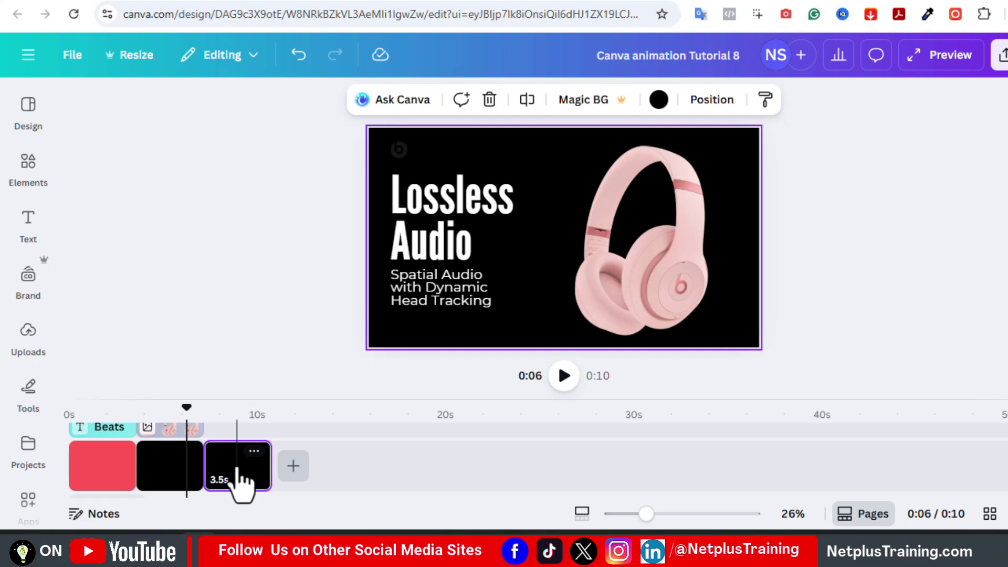
click(236, 471)
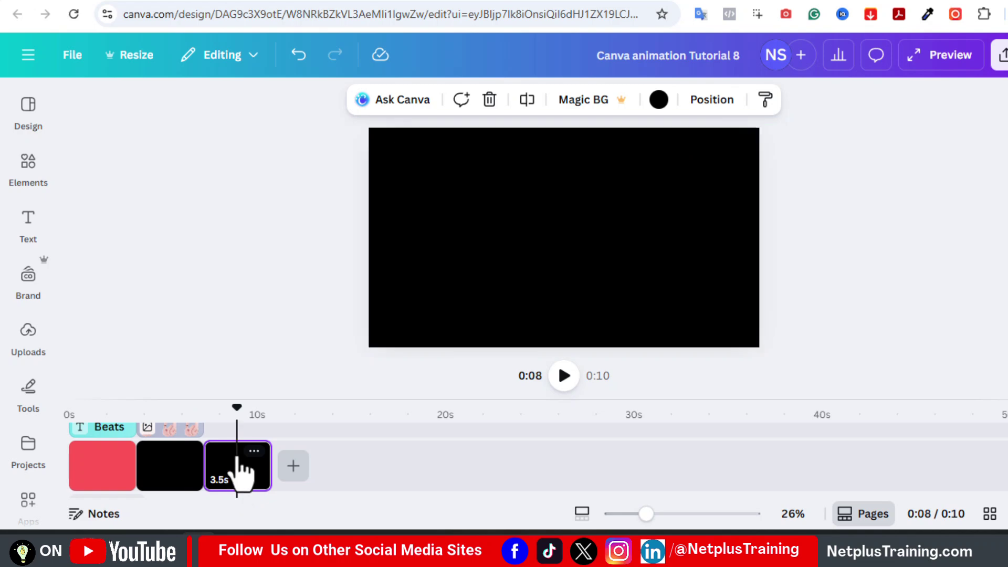
click(658, 100)
click(152, 231)
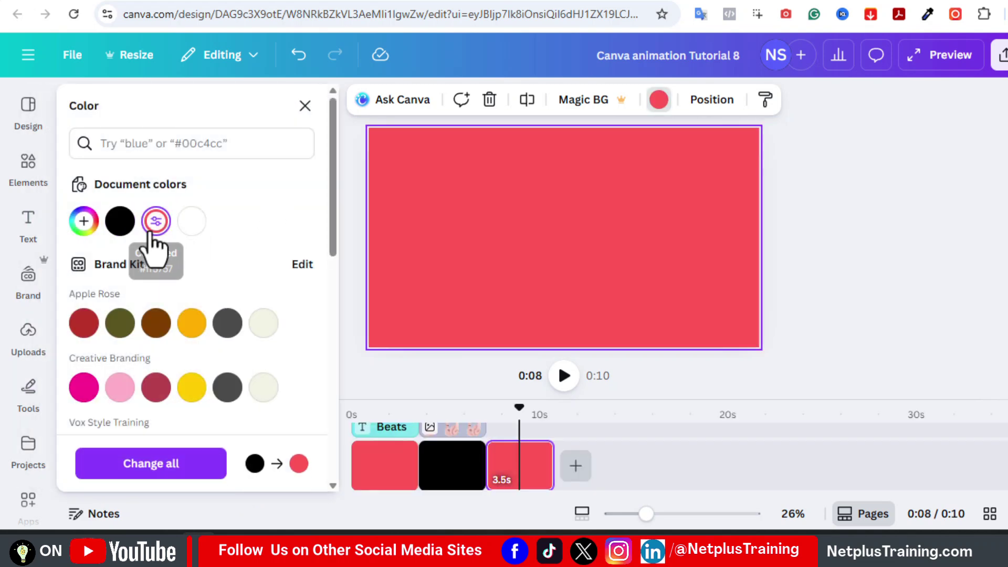
Extend the second page's headphones clip, split it, and fit the new piece to the third page
click(453, 468)
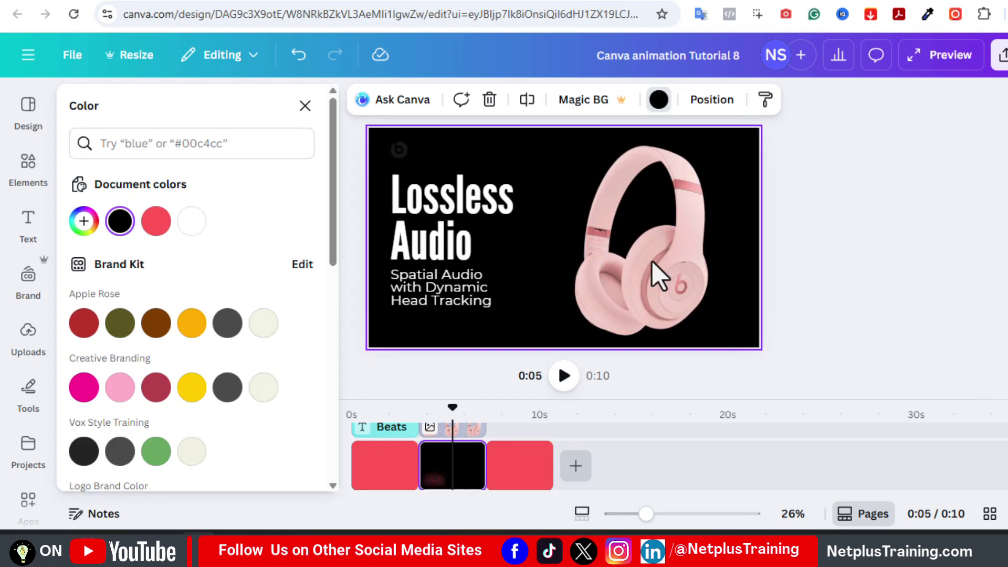
click(483, 433)
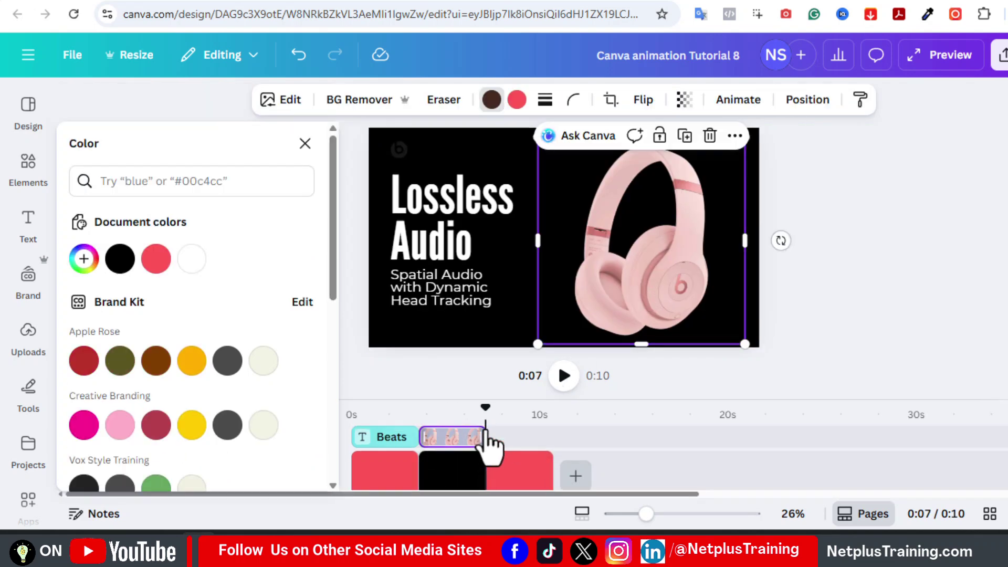
mouse_move(485, 437)
mouse_down()
mouse_move(617, 437)
mouse_move(487, 440)
mouse_up()
click(568, 414)
key(s)
drag(588, 436, 508, 444)
drag(536, 437, 579, 393)
Move the third page's headphones to the page's left edge and enlarge them so they are partly cropped
drag(630, 280, 422, 268)
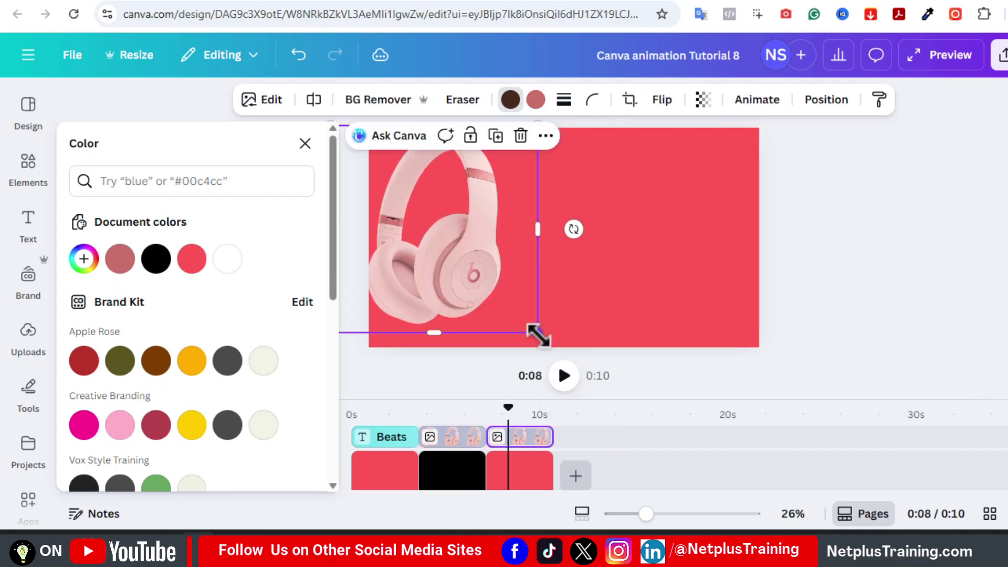
drag(538, 334, 583, 368)
drag(419, 203, 574, 337)
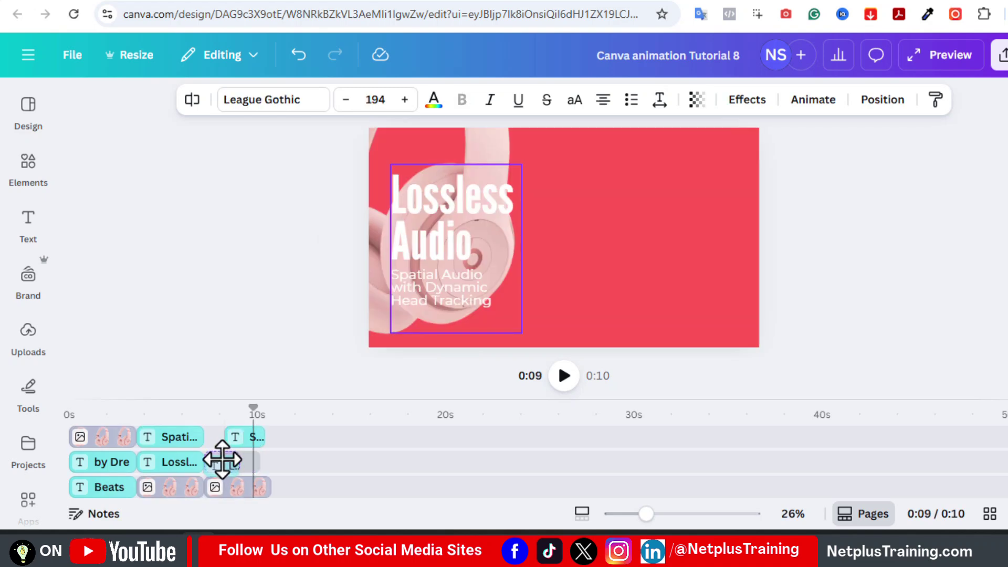
Align the copied Spatial Audio clip with the third page and move both copied texts to the page's right side
click(233, 437)
drag(232, 436, 265, 436)
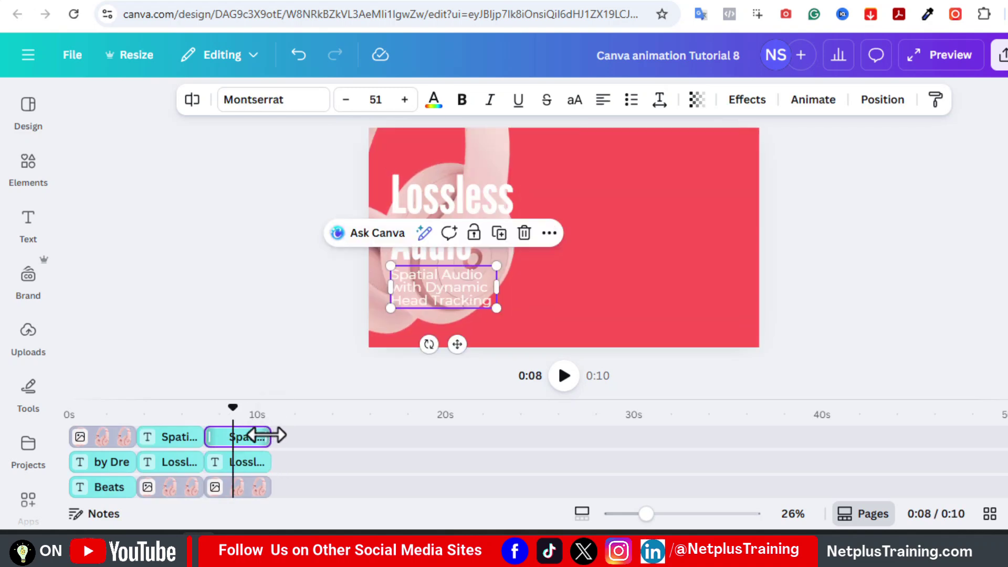
shift+click(260, 463)
drag(451, 277, 641, 238)
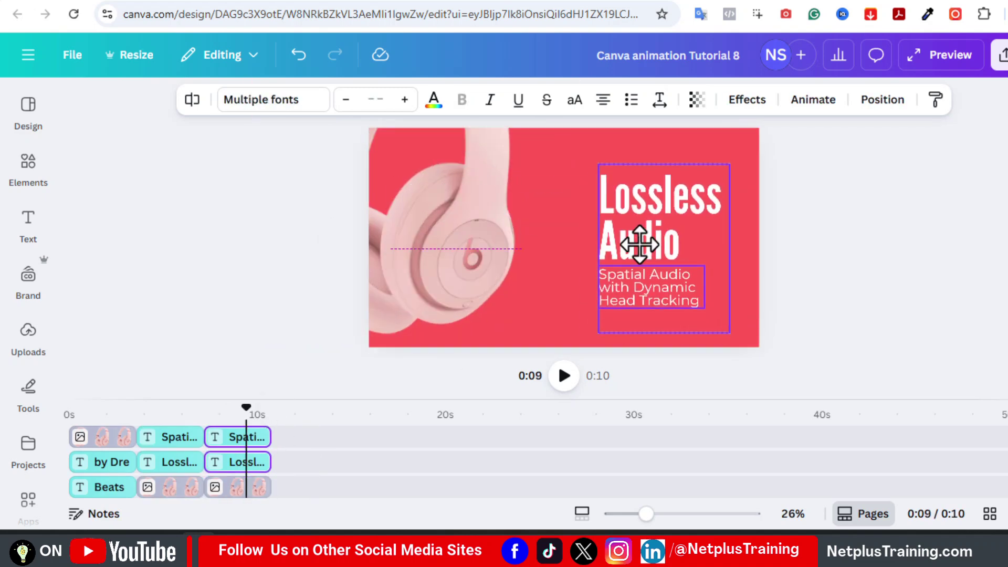
Replace the third page's heading with "On-Device Controls" and its subtitle with "Crystal Clear Calls"
double_click(648, 190)
text(On-Device Controls)
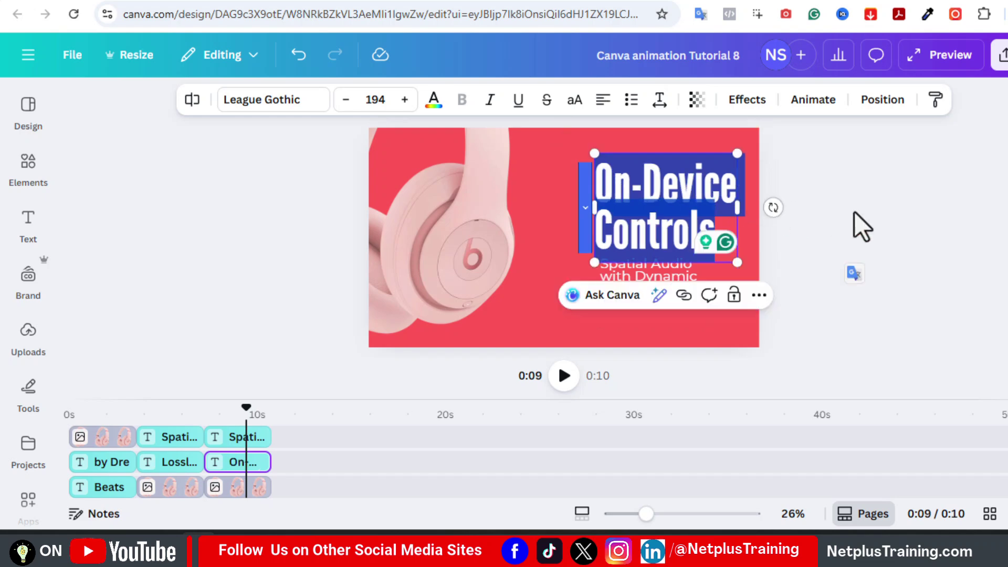
click(855, 213)
double_click(681, 278)
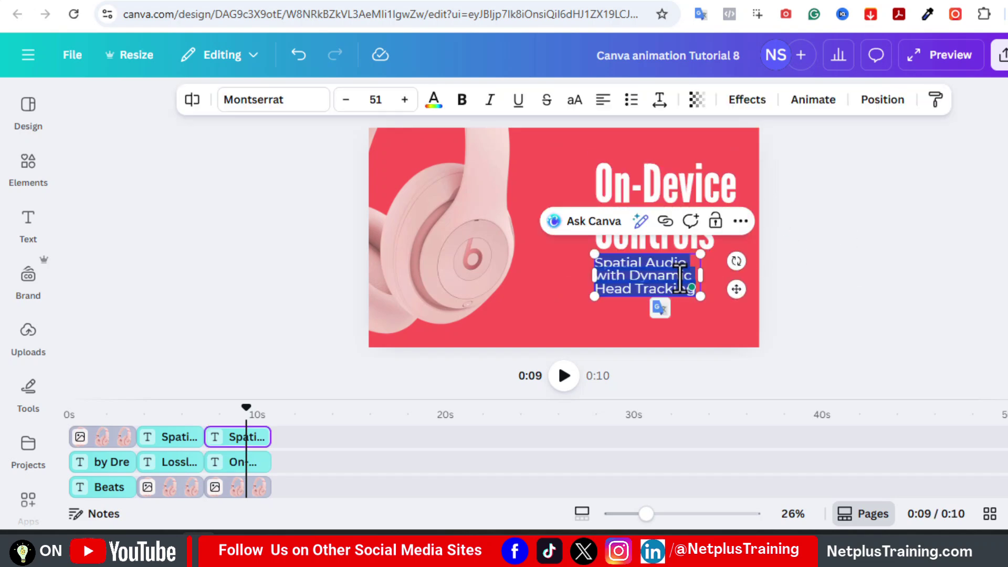
text(Crystal Clear Calls)
click(866, 285)
Draw a short horizontal white callout line extending outward from the upper part of the ear cup's button
key(l)
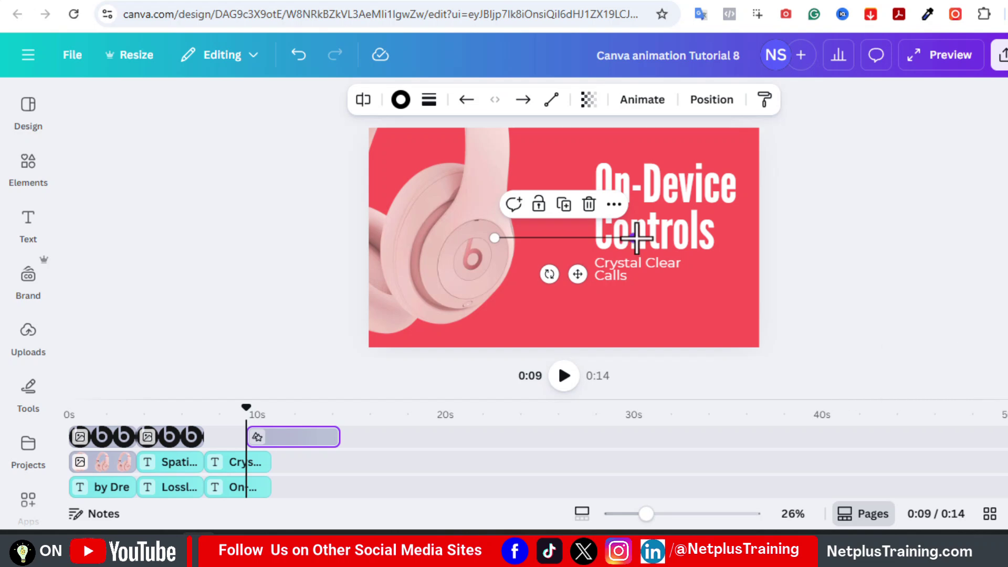
drag(637, 238, 528, 238)
click(401, 99)
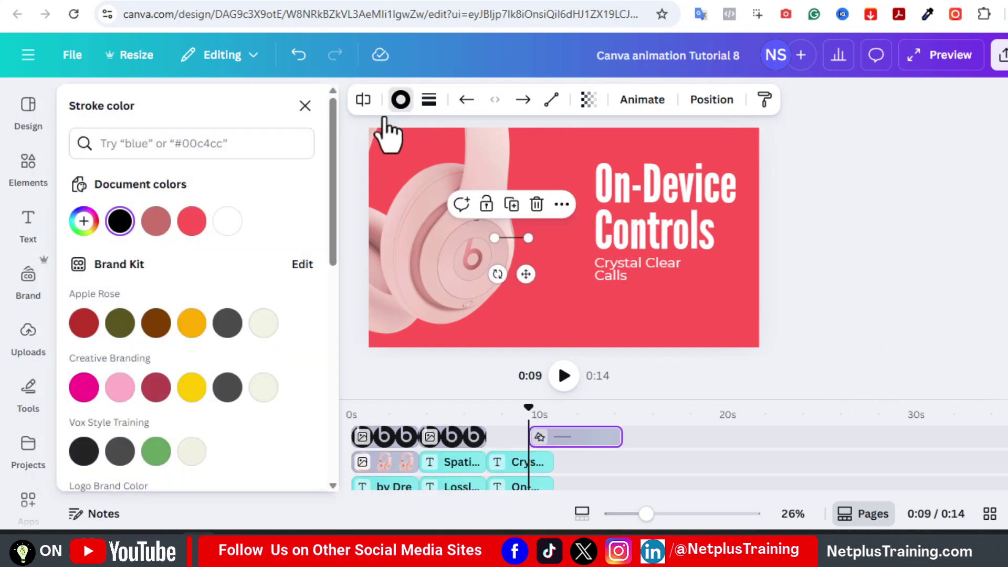
click(227, 221)
click(941, 220)
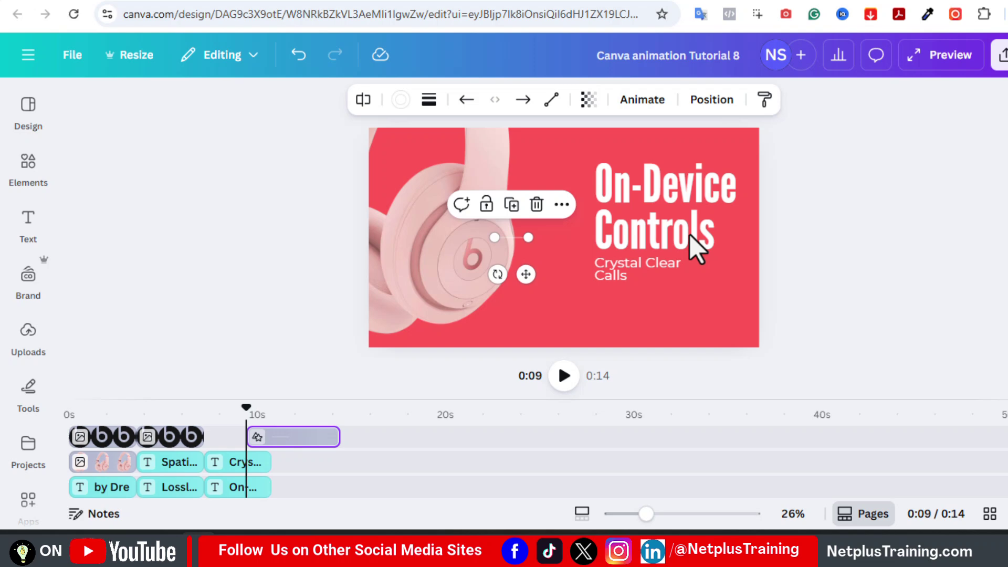
Duplicate the callout line twice, stack the copies below it at the button's middle and lower part, and adjust their lengths
click(512, 206)
drag(534, 279, 515, 298)
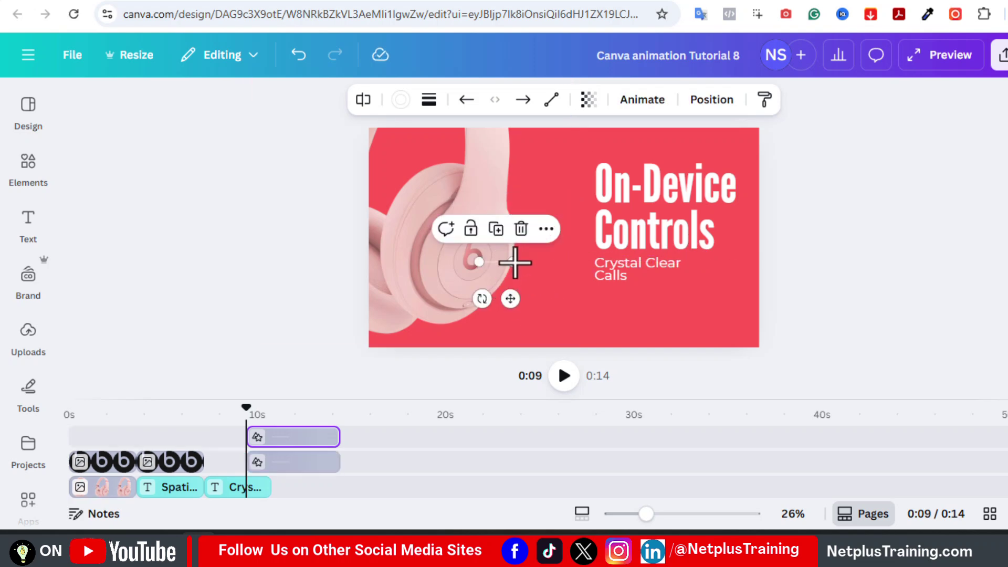
drag(514, 263, 540, 264)
click(508, 230)
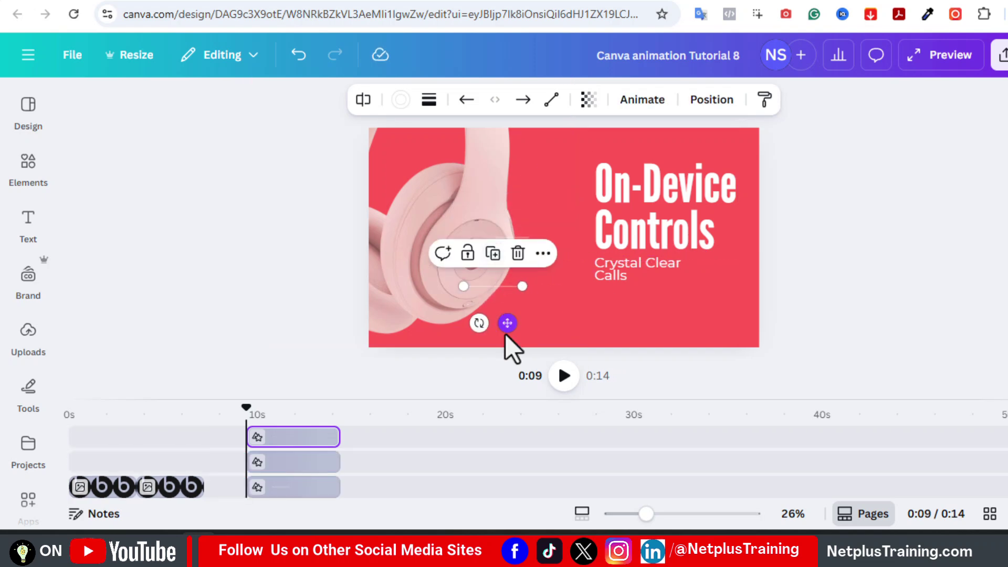
drag(506, 328, 505, 336)
drag(523, 286, 512, 286)
click(835, 243)
Duplicate the Crystal Clear Calls text, place the copy below it, and reword it as "Volume up button"
click(660, 263)
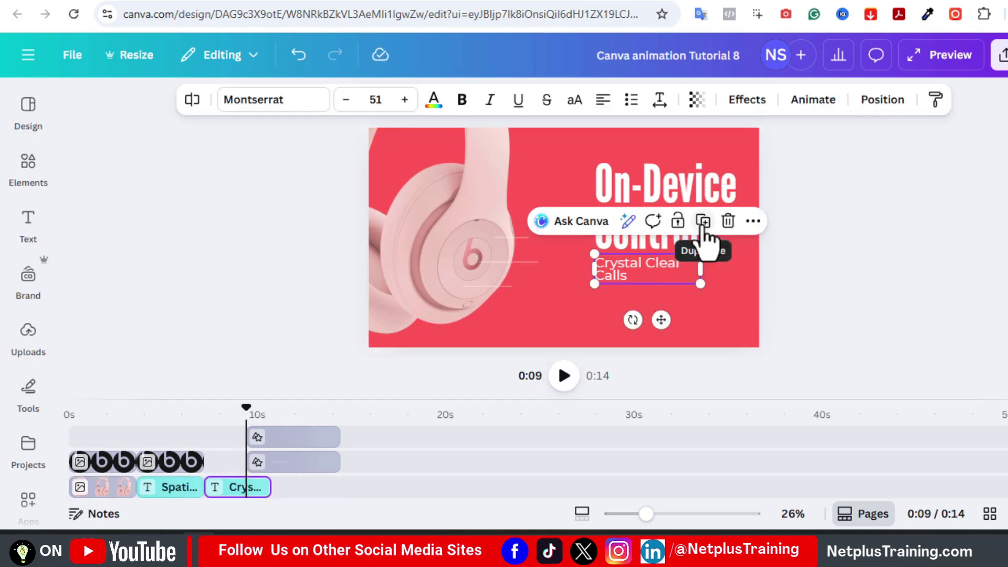
click(703, 224)
drag(657, 322, 595, 356)
double_click(570, 309)
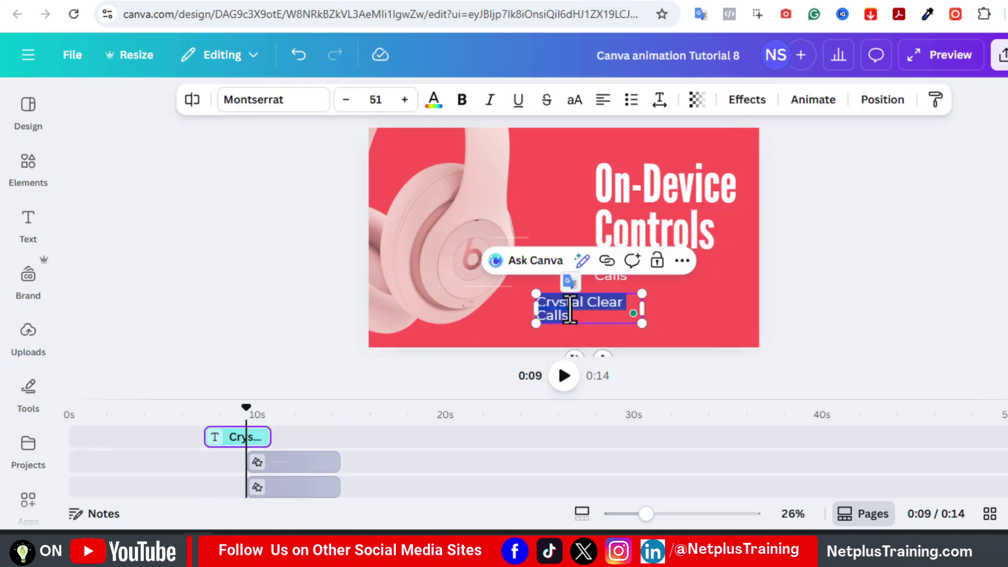
text(Volum)
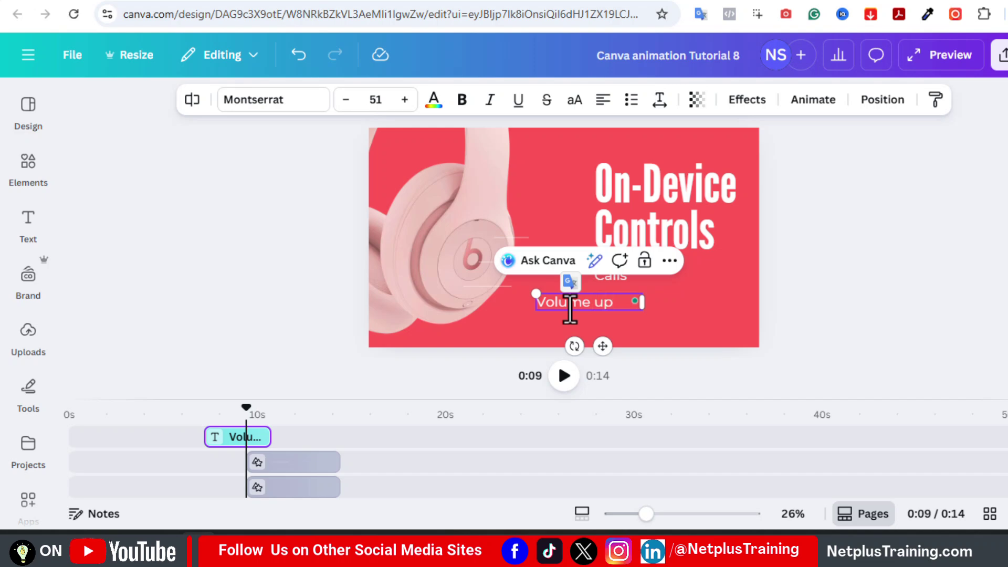
text(e up)
key(Return)
click(645, 315)
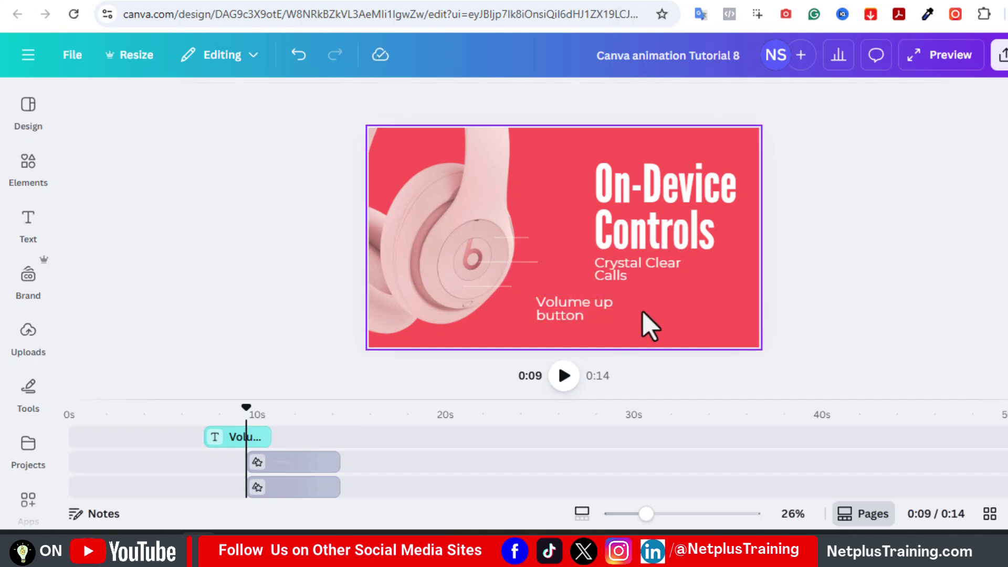
Shrink the "Volume up button" label to a narrower box with font size 26 and place it beside the callout line
click(639, 313)
drag(642, 309, 616, 310)
click(346, 101)
click(346, 101)
click(346, 101)
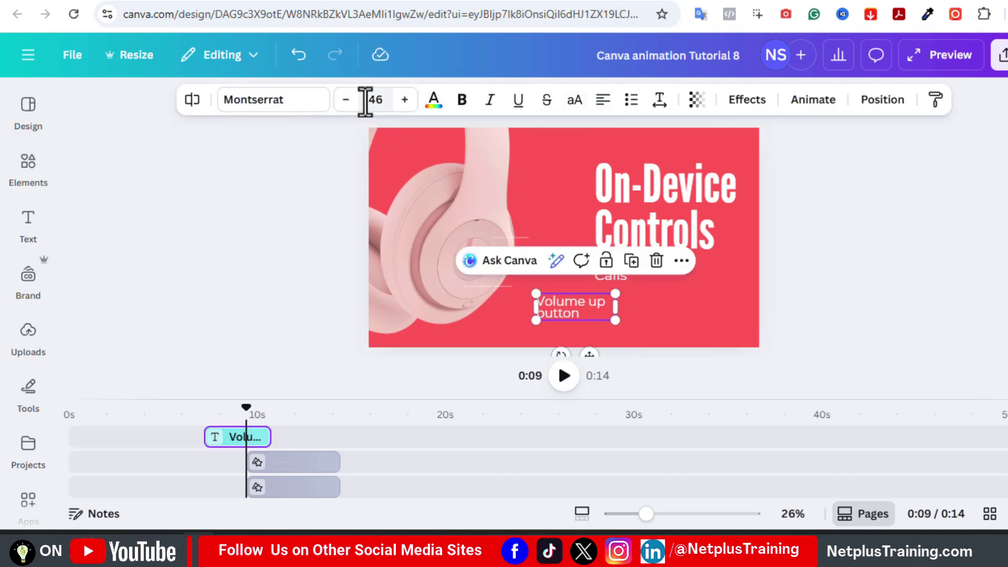
click(368, 101)
text(22)
key(Return)
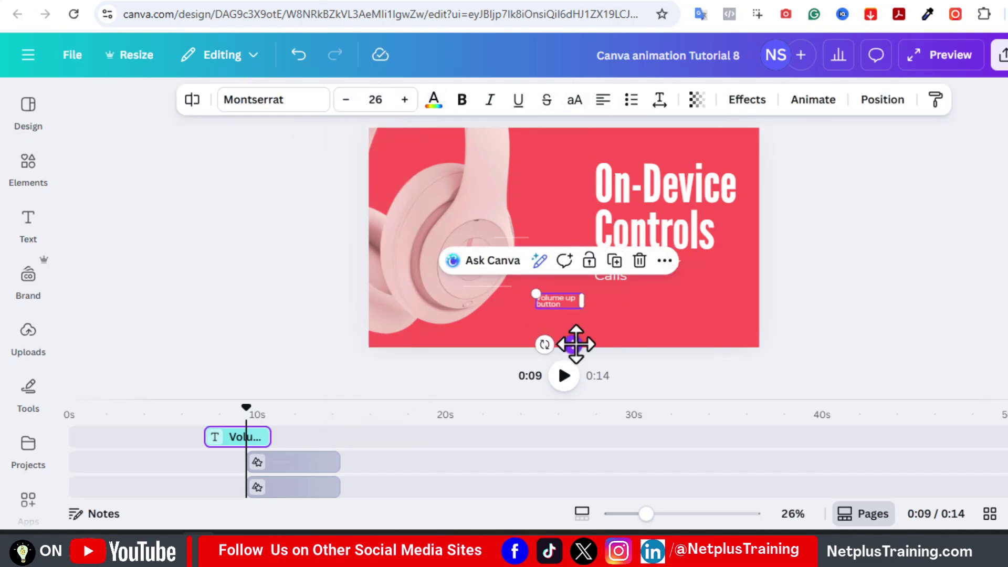
mouse_move(576, 344)
mouse_down()
mouse_move(578, 281)
mouse_move(561, 333)
mouse_up()
Duplicate the label for the other two callout lines and reword the copies as "Volume down button" and "“b” button"
click(612, 200)
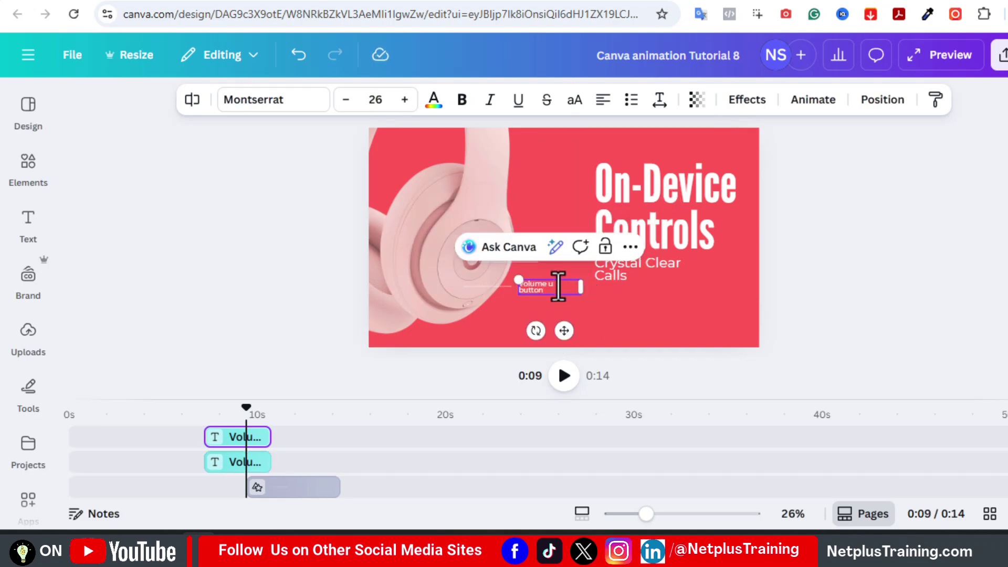
click(786, 262)
click(557, 240)
click(613, 199)
drag(576, 289, 578, 305)
double_click(561, 264)
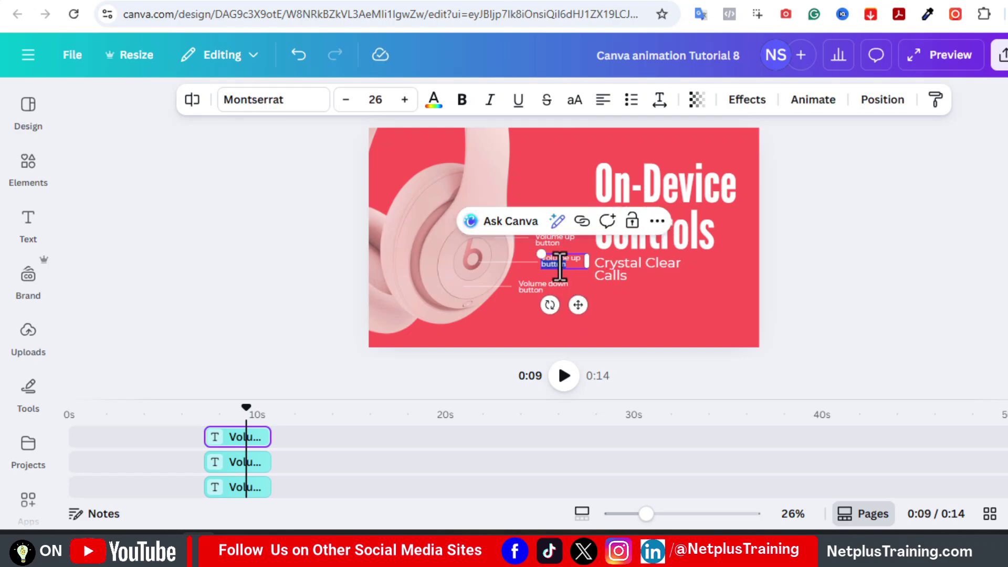
click(580, 258)
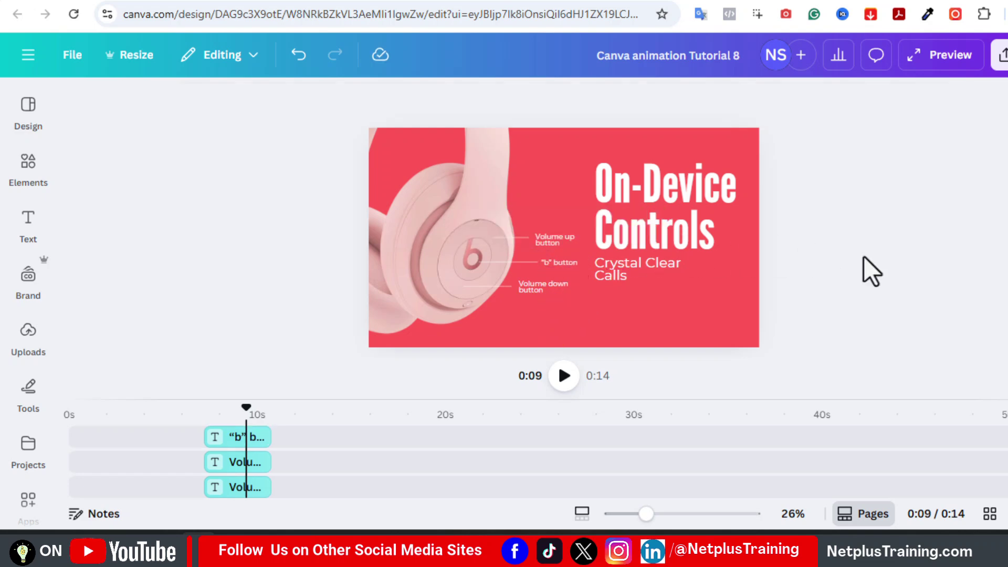
Right-align the "On-Device Controls" heading on the third page
click(683, 178)
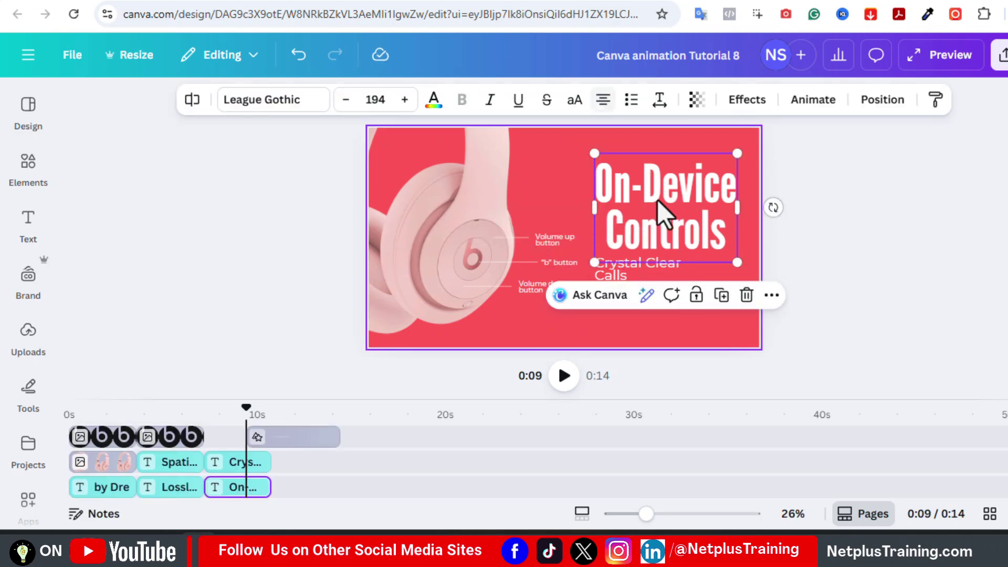
double_click(657, 200)
click(599, 106)
Right-align the "Crystal Clear Calls" text and move it flush with the right edge of the heading above it
click(628, 267)
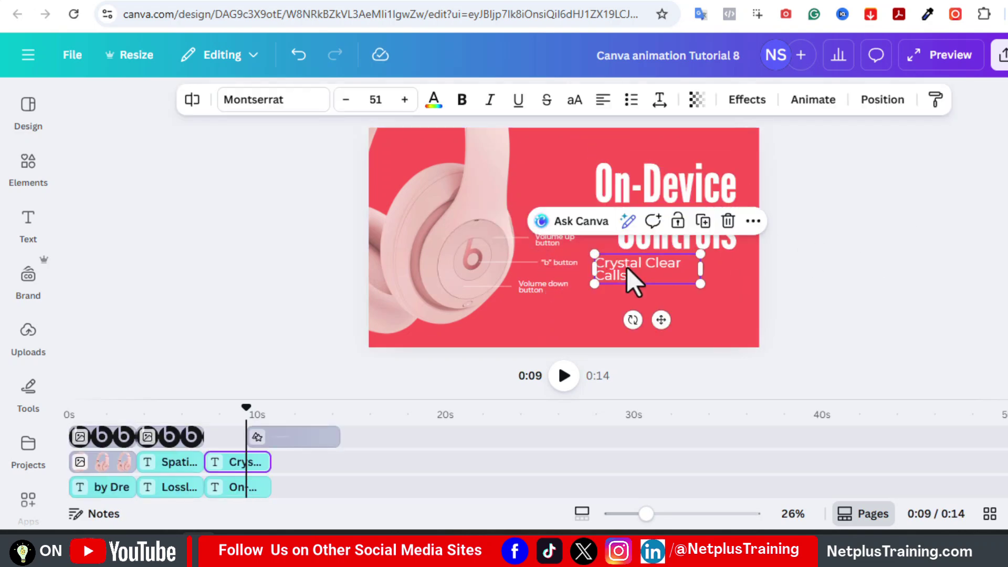
double_click(640, 268)
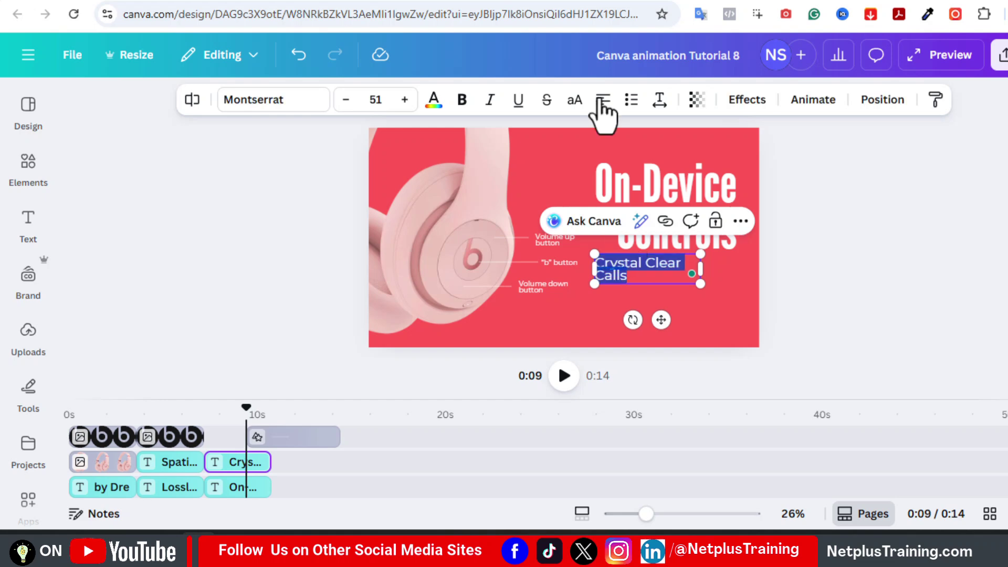
click(603, 105)
click(603, 105)
click(778, 252)
drag(695, 272, 732, 271)
click(902, 239)
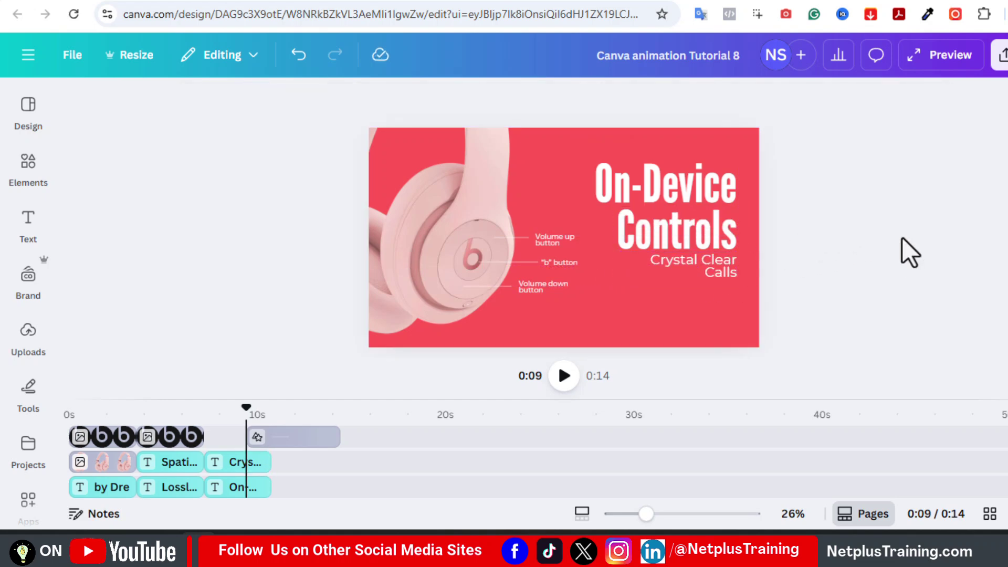
Shift and trim the timing of the three callout lines so they fit the third page's duration
mouse_move(279, 439)
mouse_down()
mouse_move(236, 439)
mouse_move(271, 437)
mouse_up()
scroll(810, 465, up, 1)
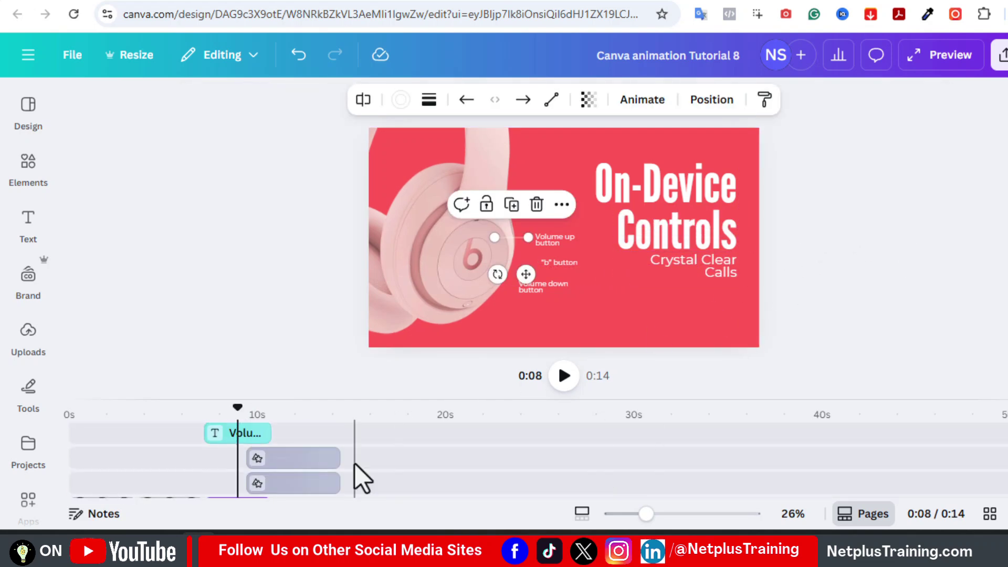
drag(296, 483, 256, 432)
drag(297, 436, 271, 452)
scroll(622, 446, up, 1)
scroll(669, 457, down, 2)
Duplicate the third page's background as a fourth page and set its background color to black
click(255, 464)
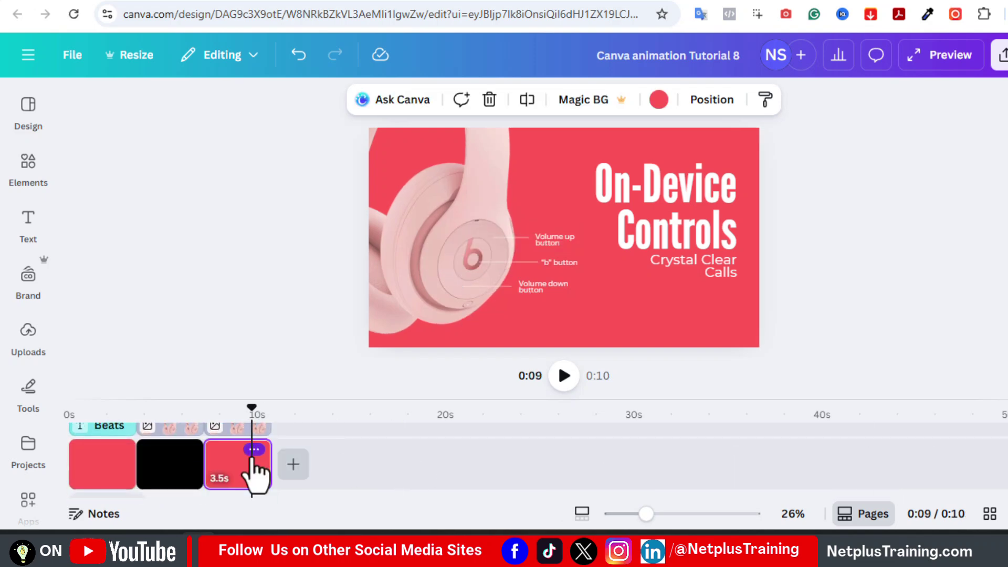
click(255, 450)
click(342, 253)
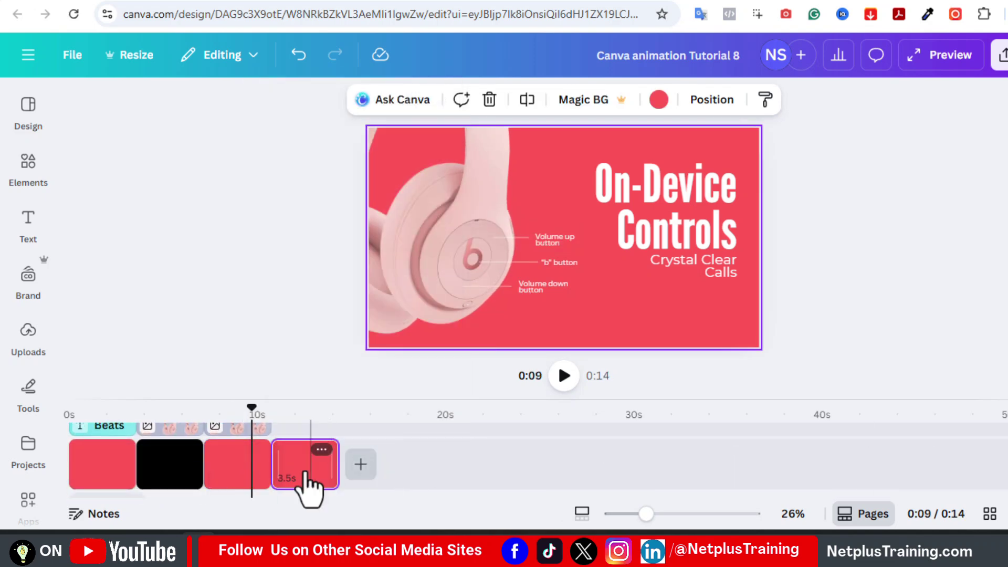
click(659, 100)
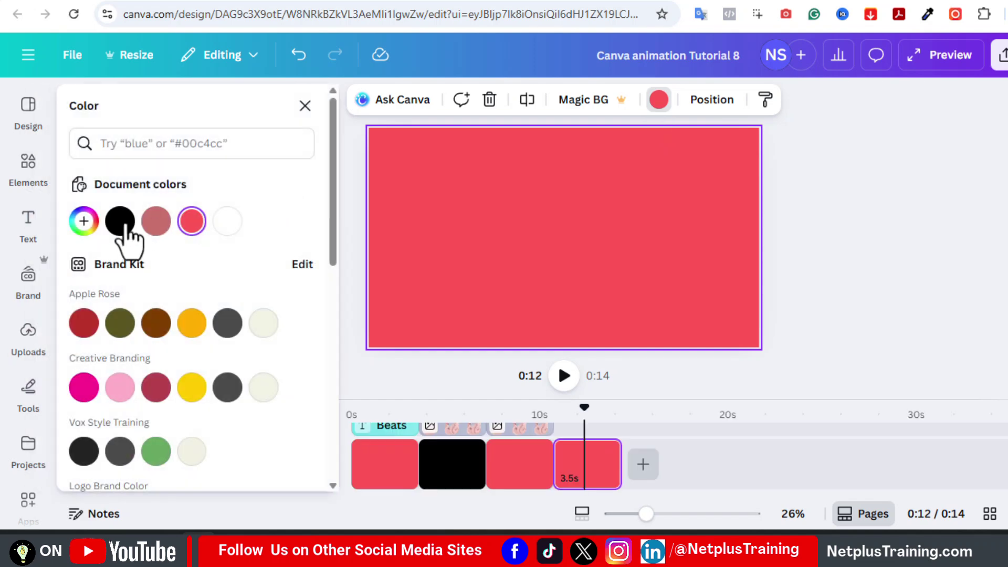
click(119, 221)
Copy the headphones image from the third page onto the black fourth page and fit its timing to the page's duration
click(525, 483)
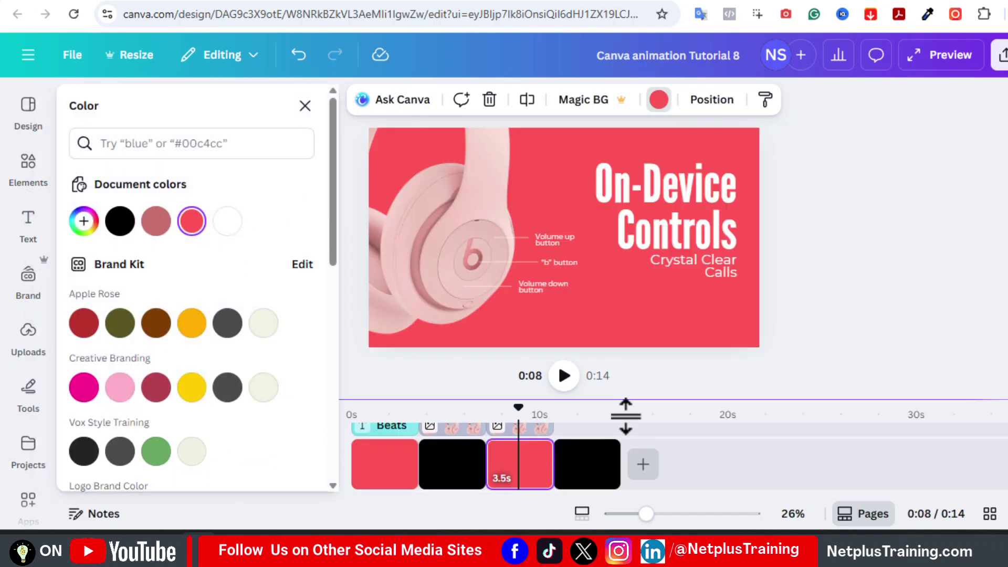
click(553, 440)
click(635, 415)
key(s)
drag(634, 438, 554, 442)
drag(661, 439, 582, 441)
drag(613, 439, 621, 440)
click(590, 439)
Place the resized headphones on the right half of the fourth page and both copied texts on its left half
drag(449, 232, 740, 198)
drag(540, 313, 508, 344)
click(547, 459)
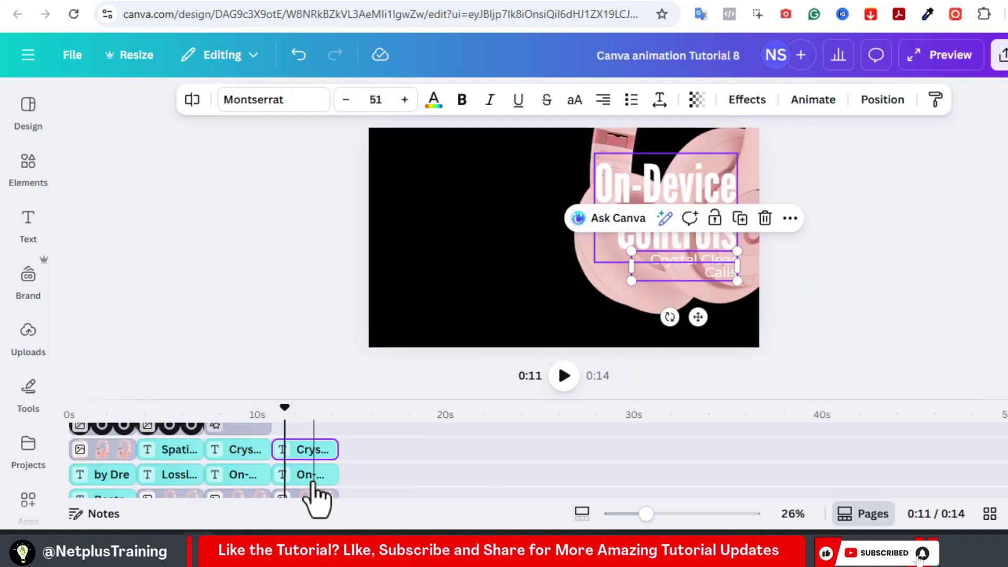
shift+click(313, 481)
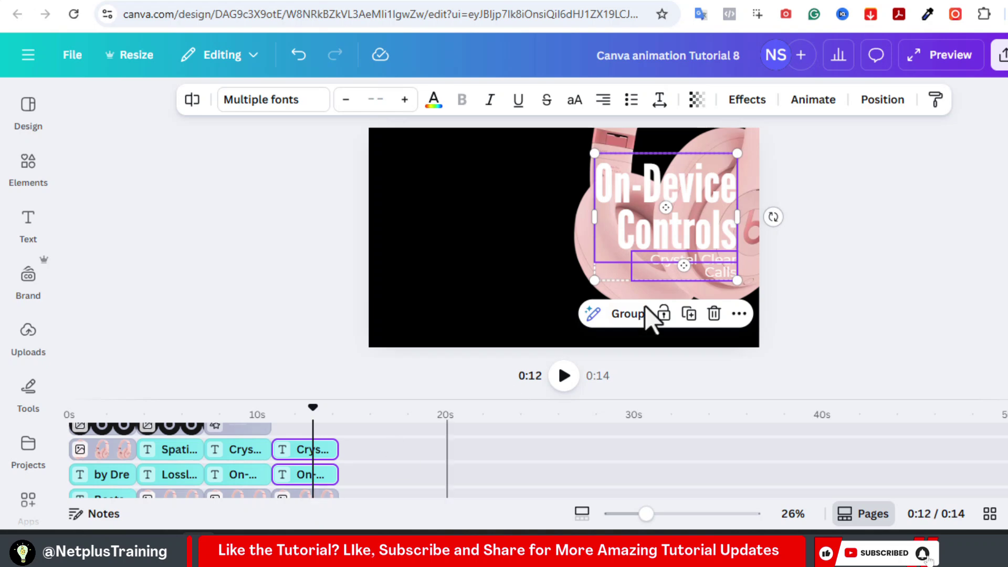
drag(681, 232, 474, 243)
Left-align both texts on the fourth page and reword the heading as "UltraPlush ear cushions"
click(469, 234)
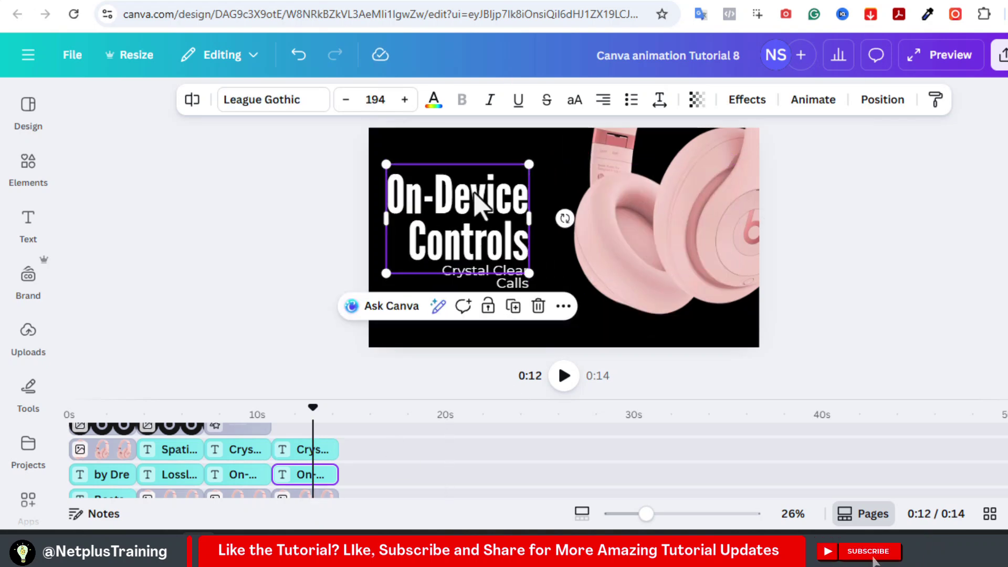
click(605, 101)
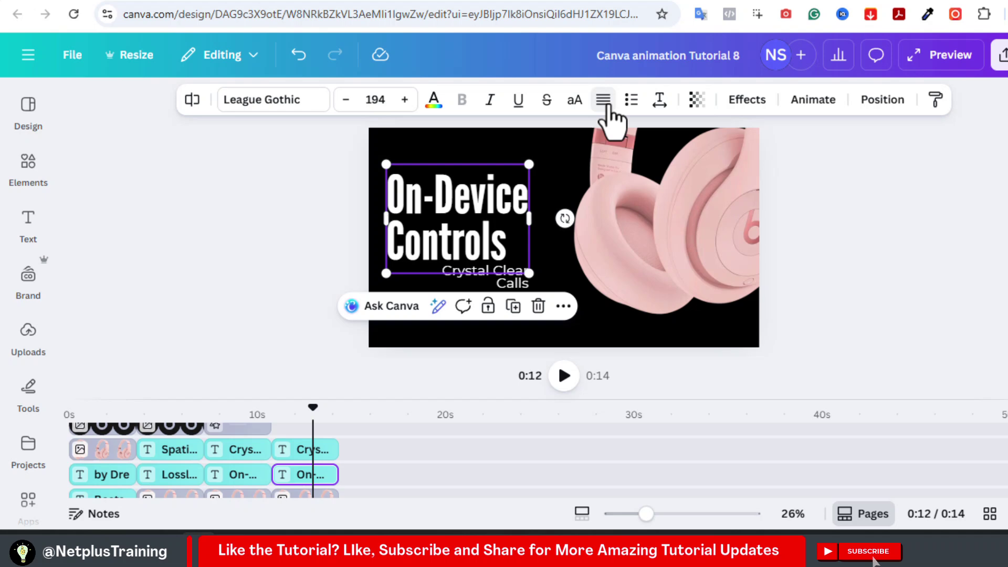
double_click(467, 215)
text(UltraPlush ear cushions)
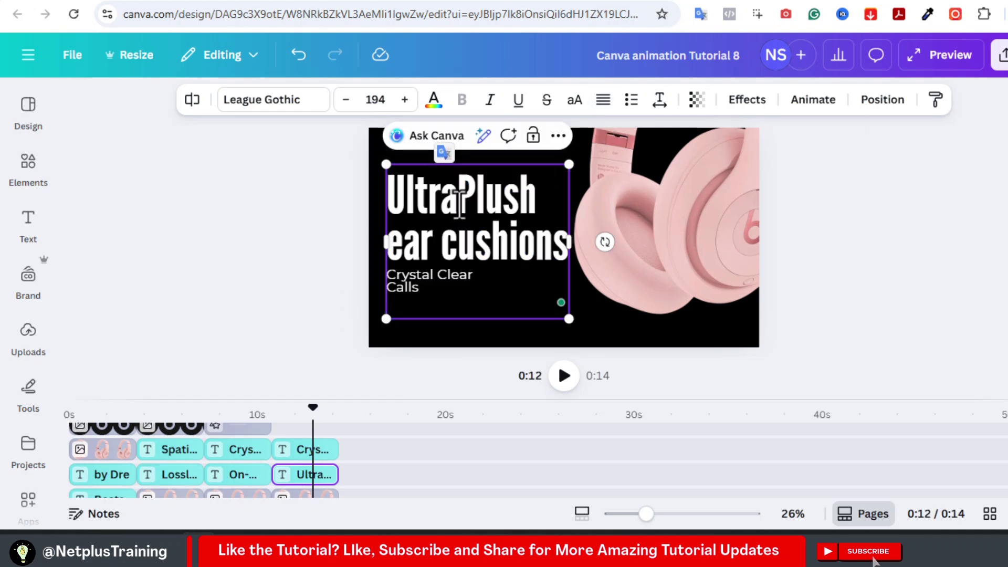
Reword the small text below the UltraPlush heading as "All-Day Comfort"
double_click(427, 278)
text(All-Day Comfort)
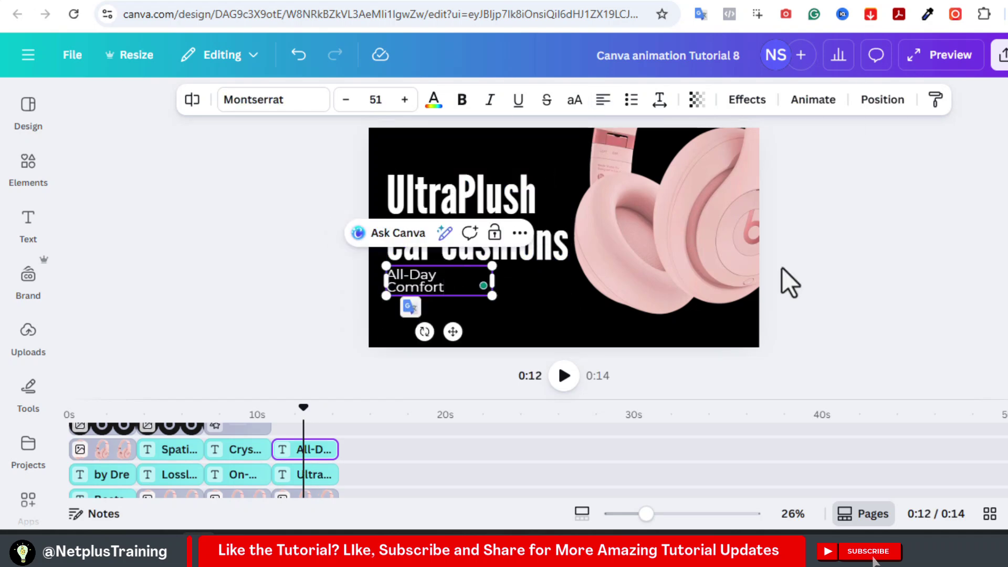
click(782, 267)
Nudge the headphones right and add a shortened line from "UltraPlush" to the ear cushion, lasting only for the fourth page
drag(678, 247, 710, 241)
key(l)
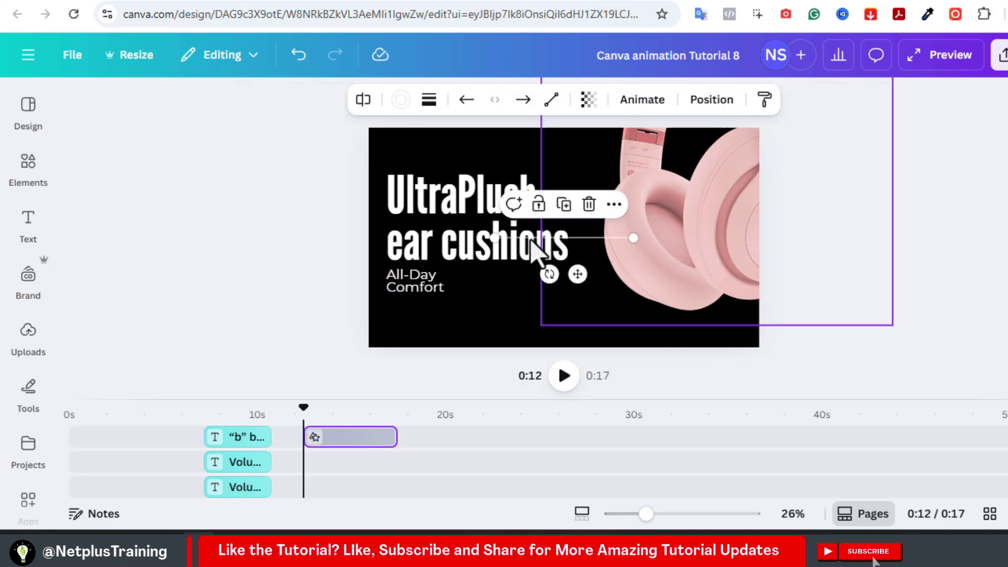
drag(583, 273, 592, 244)
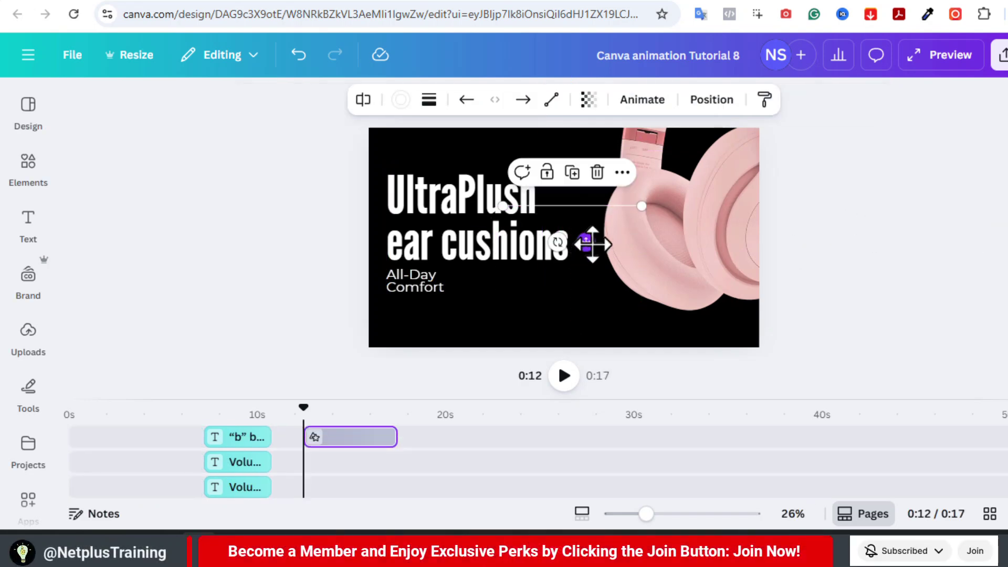
drag(504, 205, 549, 206)
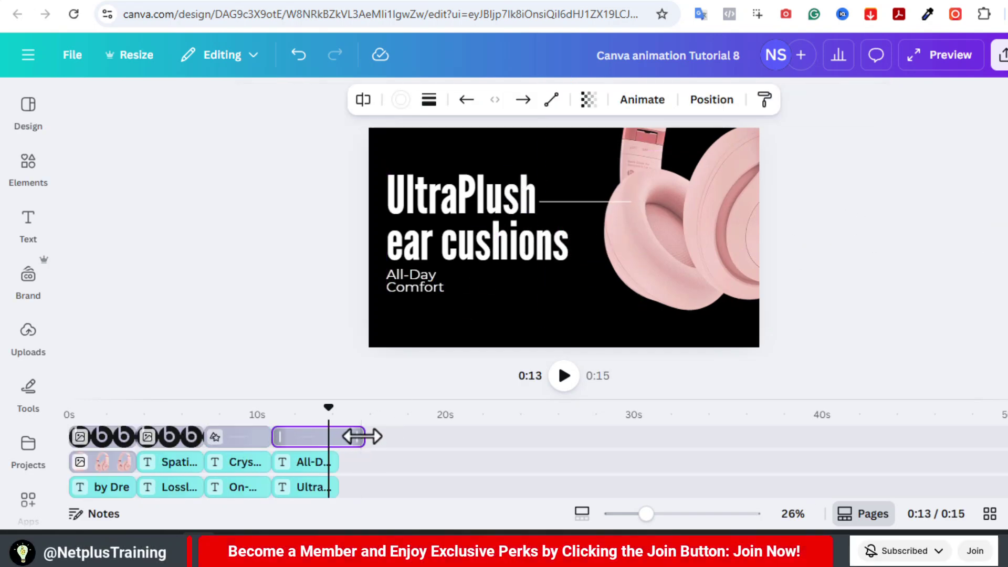
drag(363, 436, 337, 436)
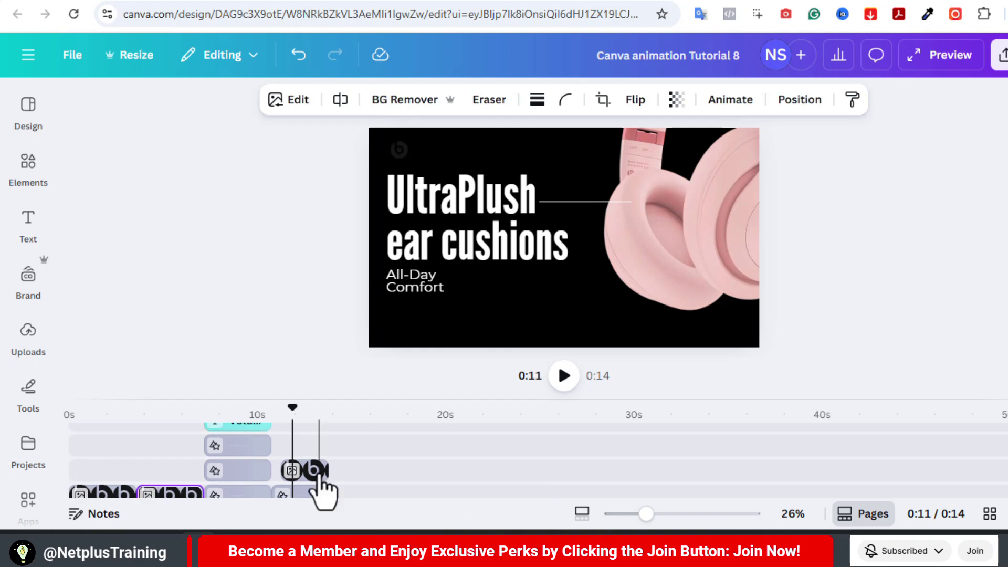
Copy the Beats logo onto the fourth and third pages, and move the third page's logo above the heading's right end
click(301, 472)
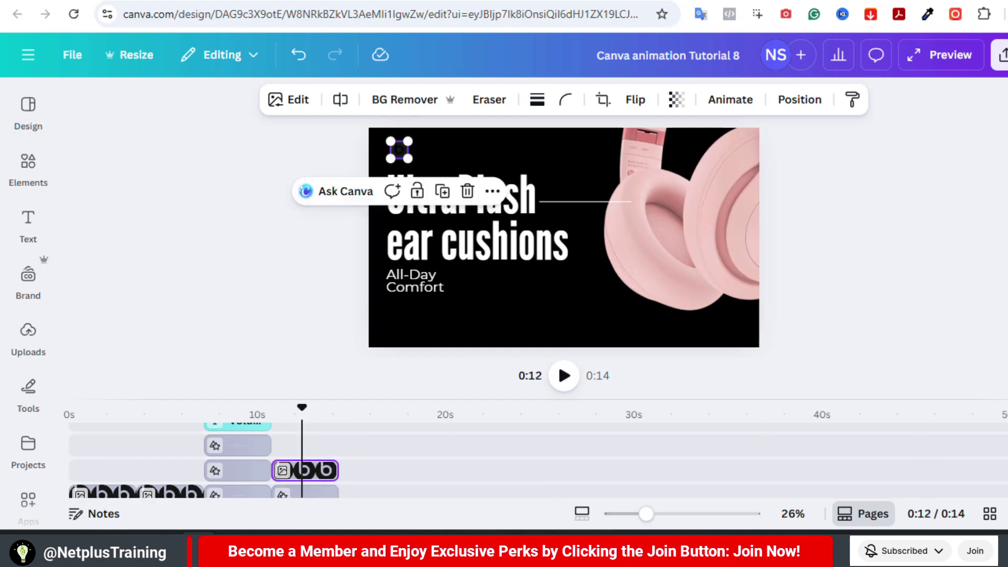
scroll(427, 444, up, 3)
click(231, 437)
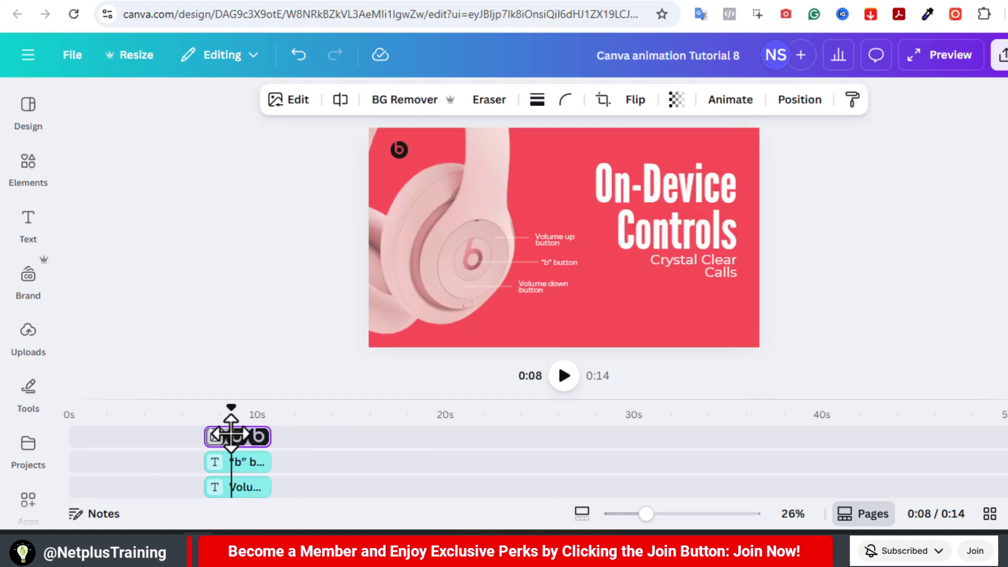
click(400, 150)
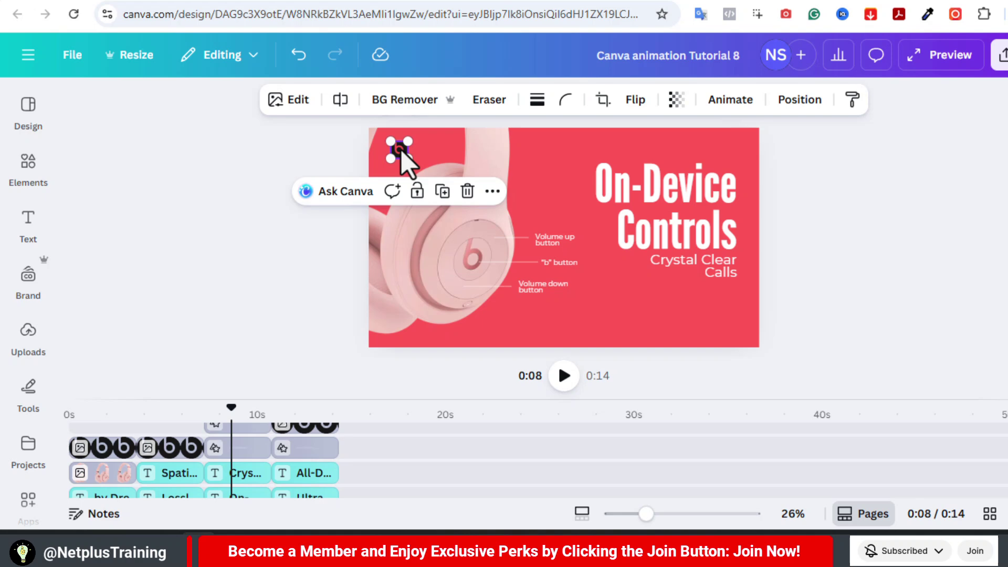
drag(401, 149, 603, 152)
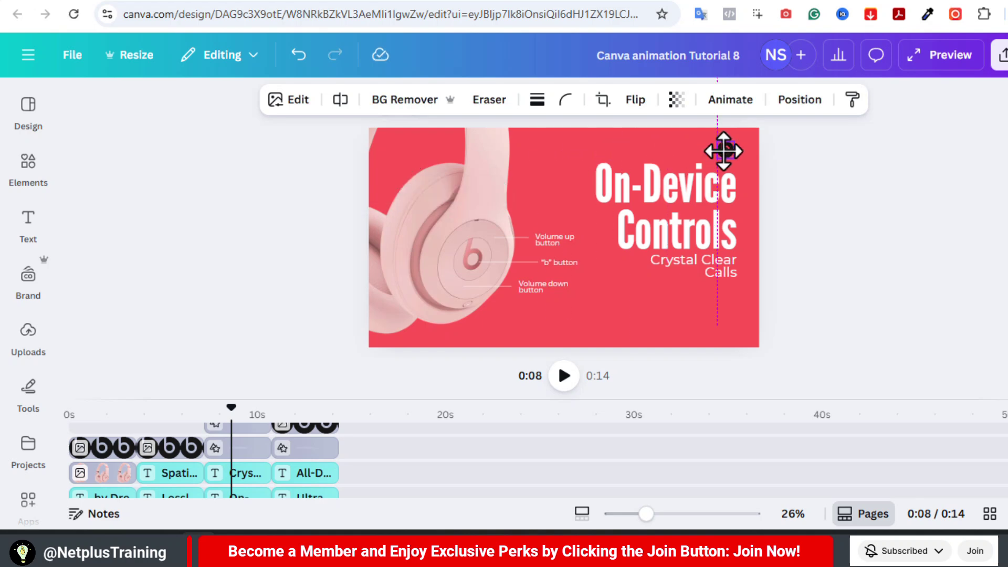
Add a copy of the black fourth page's background as a fifth page at the end of the timeline
drag(231, 407, 364, 410)
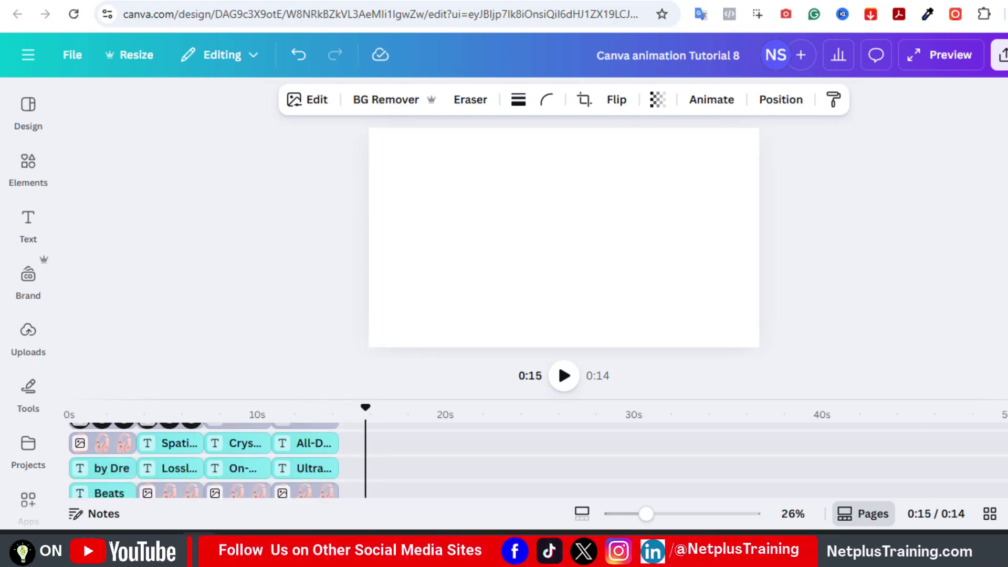
click(324, 468)
click(321, 458)
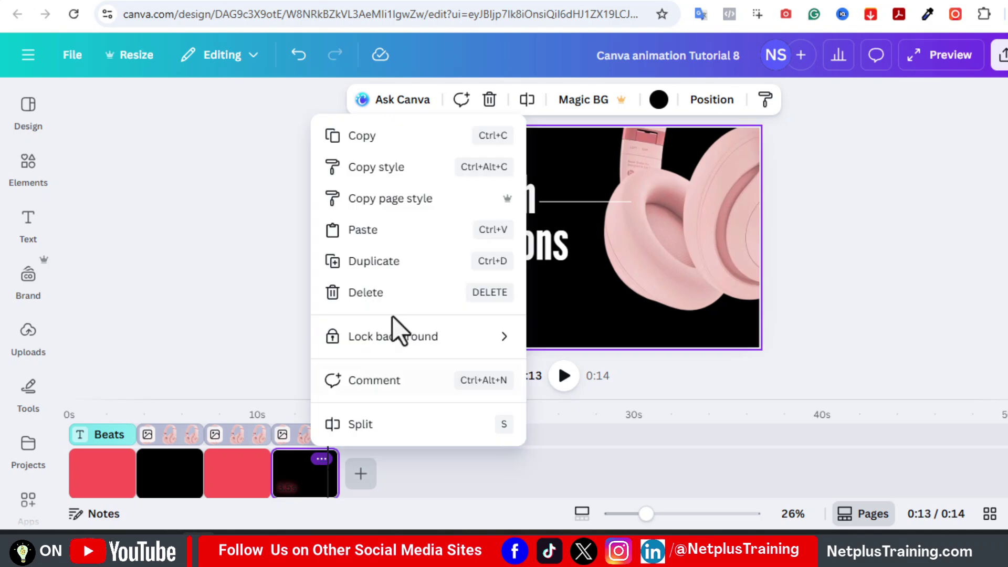
click(374, 229)
drag(328, 408, 358, 418)
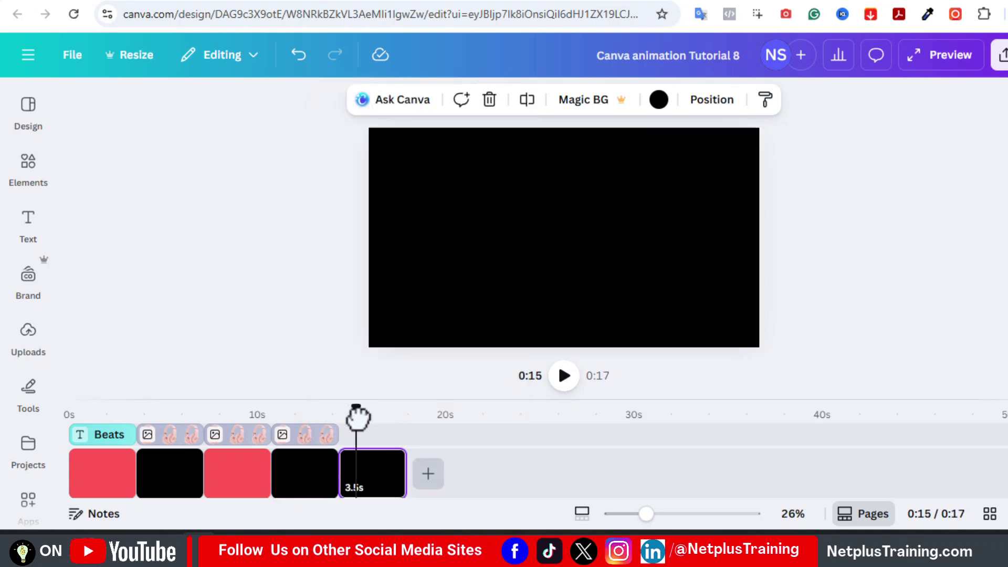
Switch to the Beats Studio Pro product page and copy the banner image of the woman wearing headphones
click(847, 2)
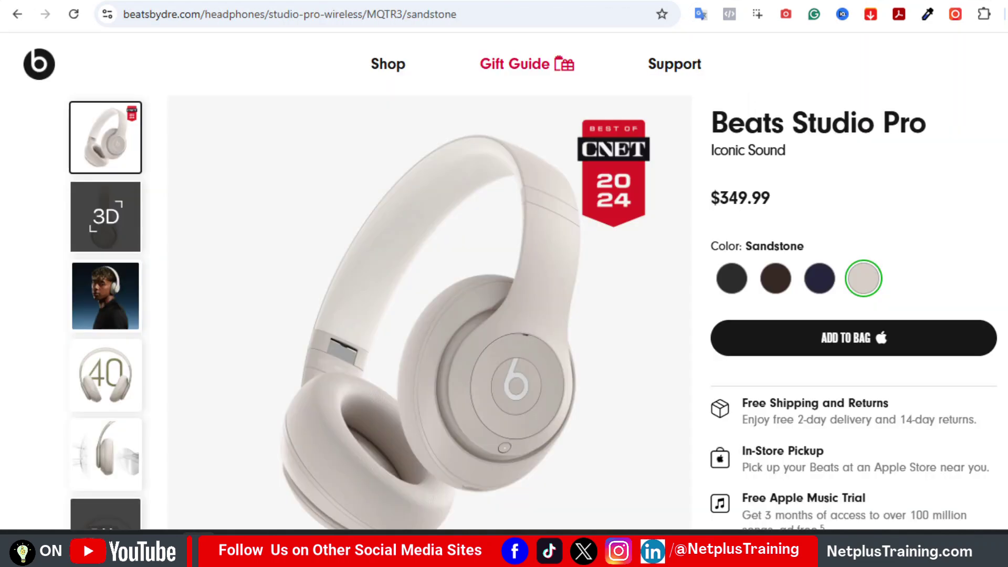
scroll(821, 299, down, 5)
right_click(820, 285)
click(895, 350)
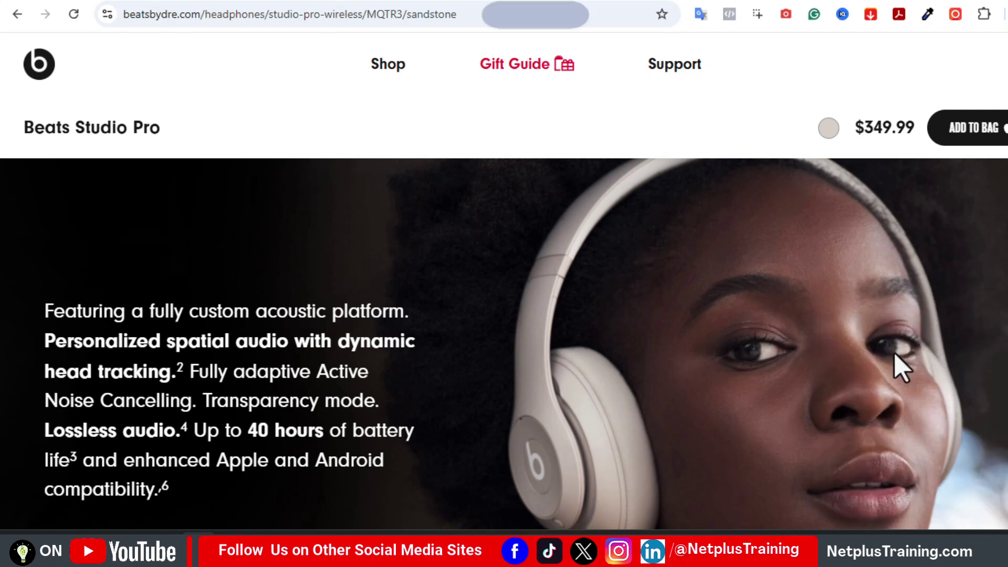
Return to the Canva design, paste the copied image on the fifth page, shorten its timing and enlarge it to fill the page
click(81, 3)
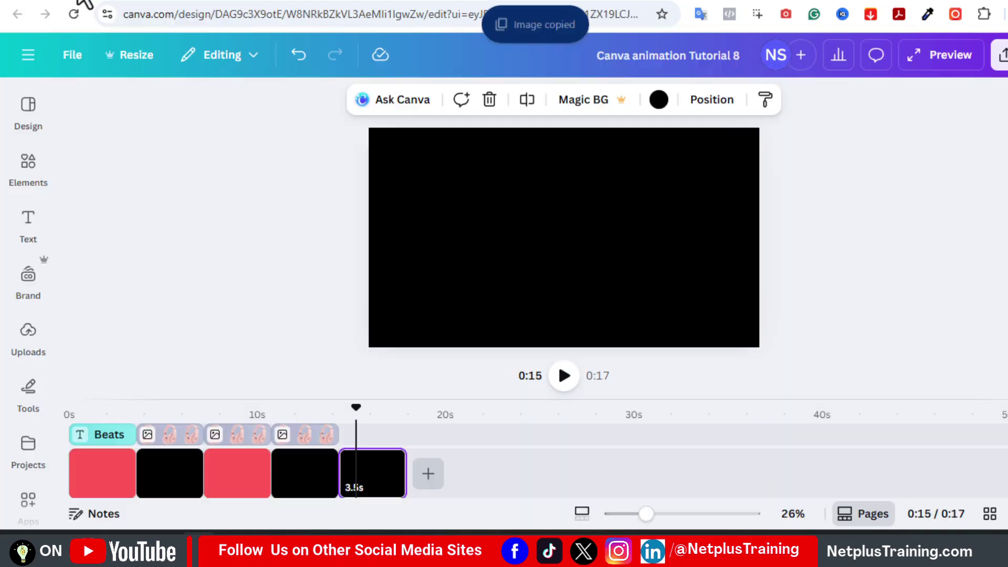
key(ctrl+v)
click(391, 472)
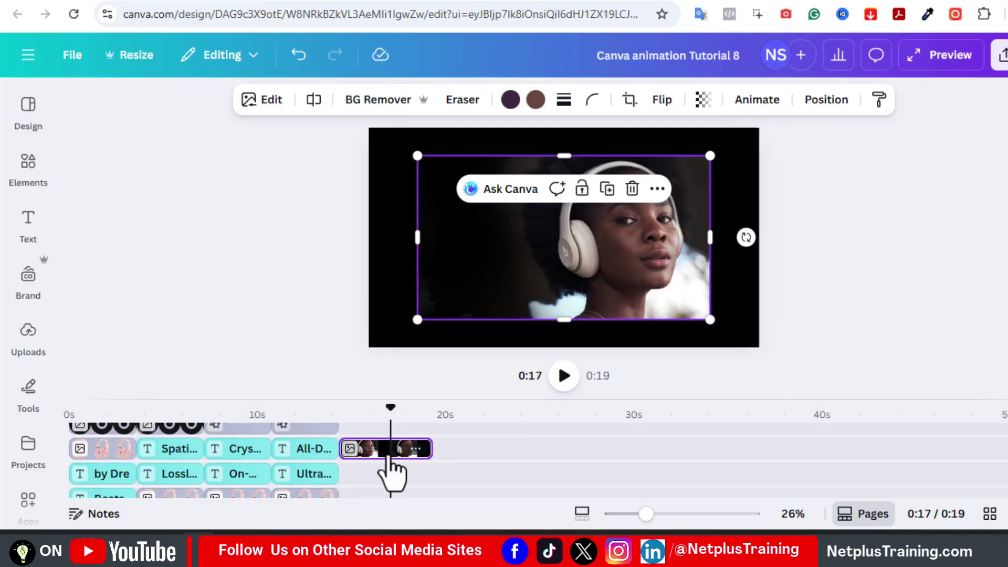
drag(389, 457, 410, 474)
click(404, 439)
drag(417, 317, 369, 347)
drag(711, 155, 759, 128)
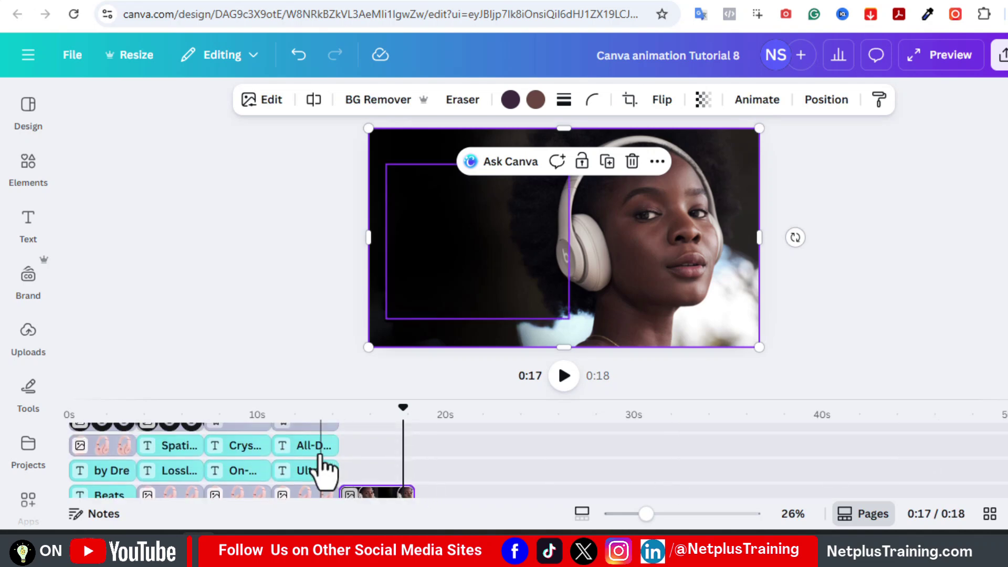
Copy the UltraPlush heading onto the fifth page, reword it as "Beat by Dre" and move it up slightly
click(387, 469)
double_click(477, 198)
text(Beat by Dre)
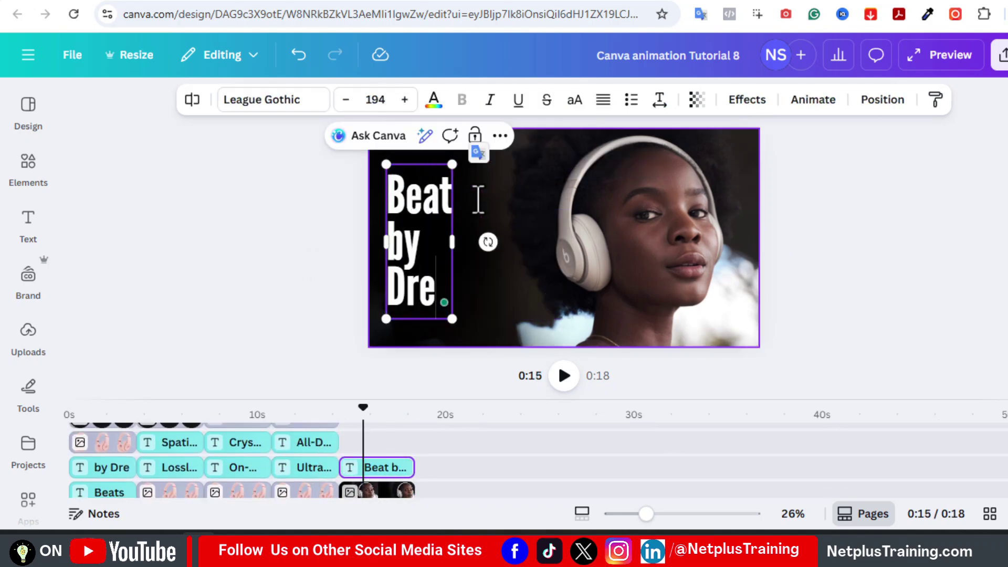
click(872, 243)
drag(415, 267, 414, 247)
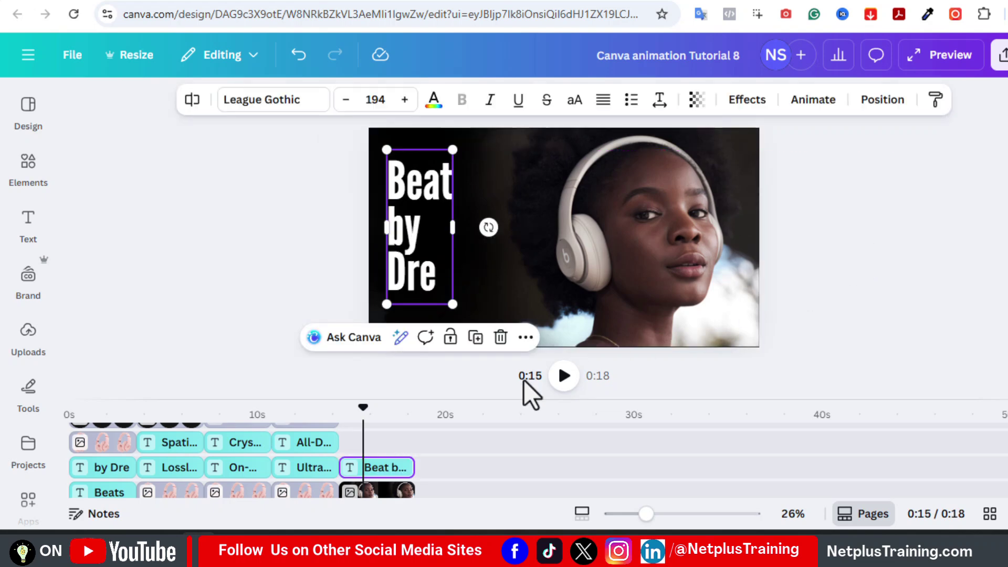
Copy the Beats logo onto the fifth page for its full duration and lower the "Beat by Dre" text slightly
drag(362, 438, 412, 437)
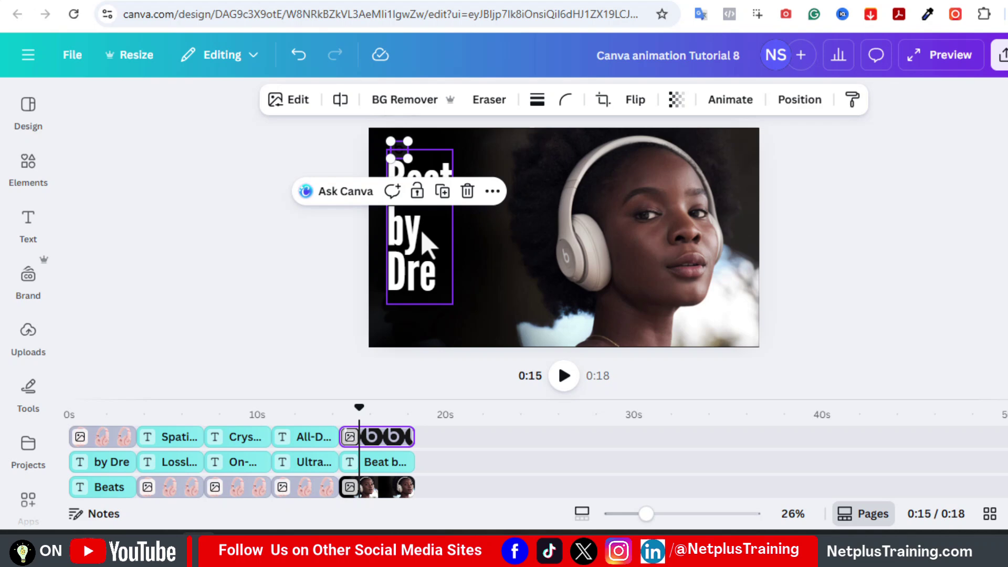
click(423, 233)
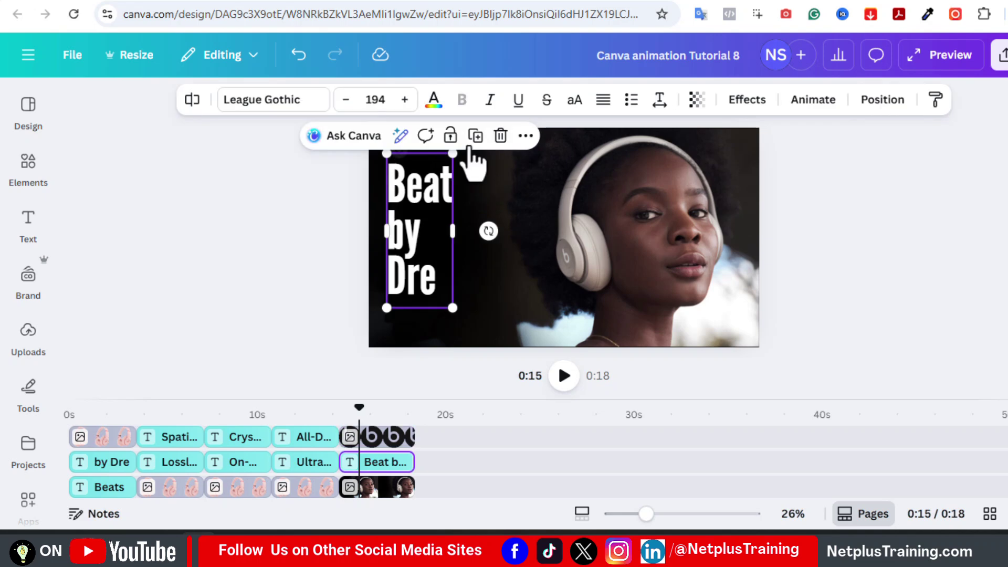
Duplicate the "Beat by Dre" text on the fifth page, place the copy beside it and reword it as "$395"
click(475, 138)
drag(413, 248, 478, 251)
double_click(479, 259)
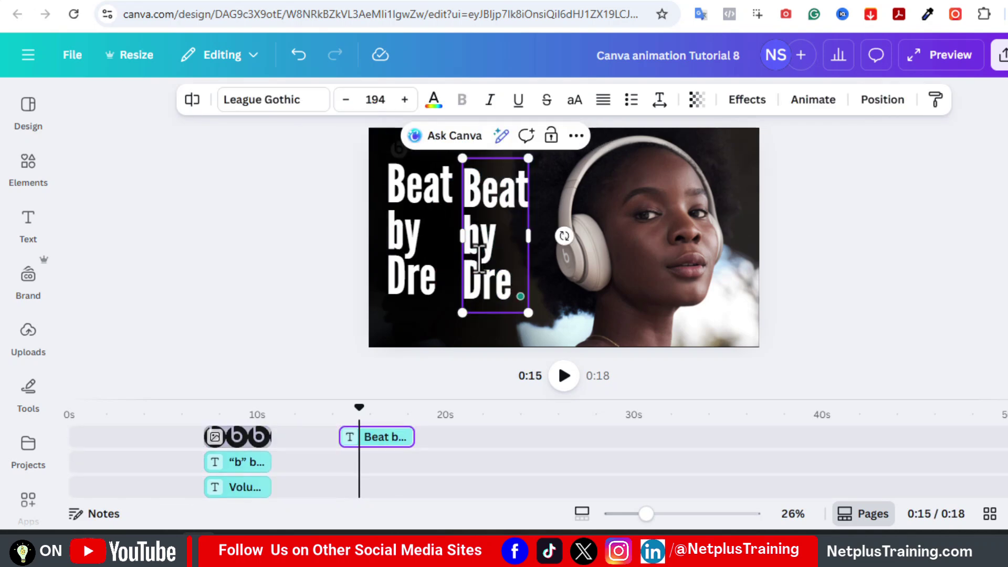
key(ctrl+a)
text($395)
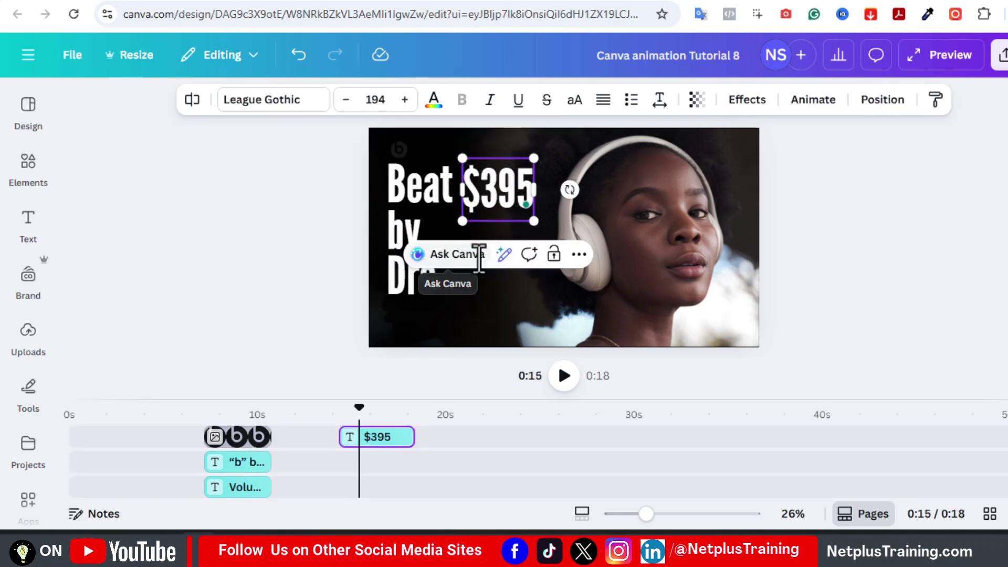
Reduce the "$395" price text to font size 68 and move it below the "Beat by Dre" text
click(373, 99)
text(16)
key(Return)
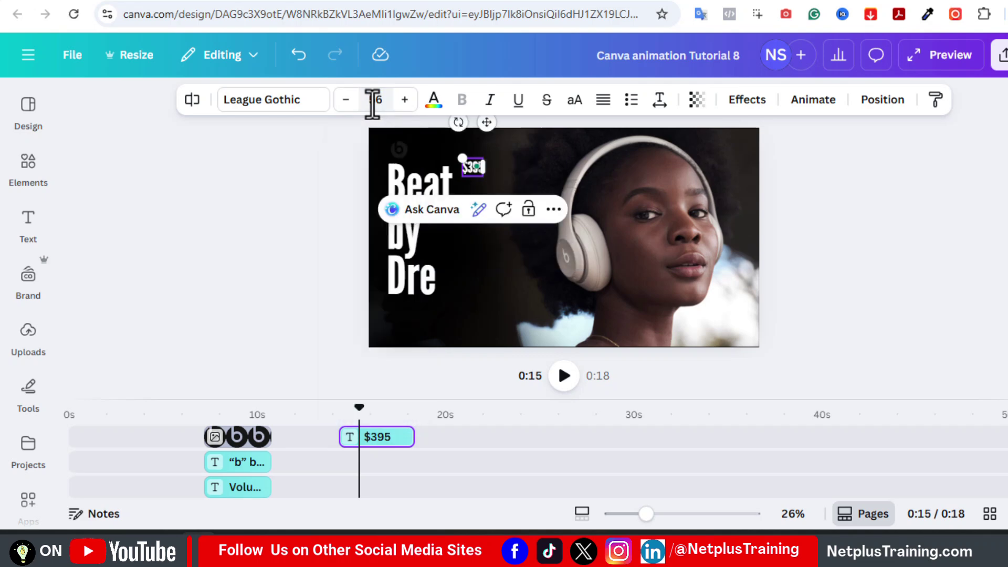
click(878, 215)
drag(475, 174, 403, 322)
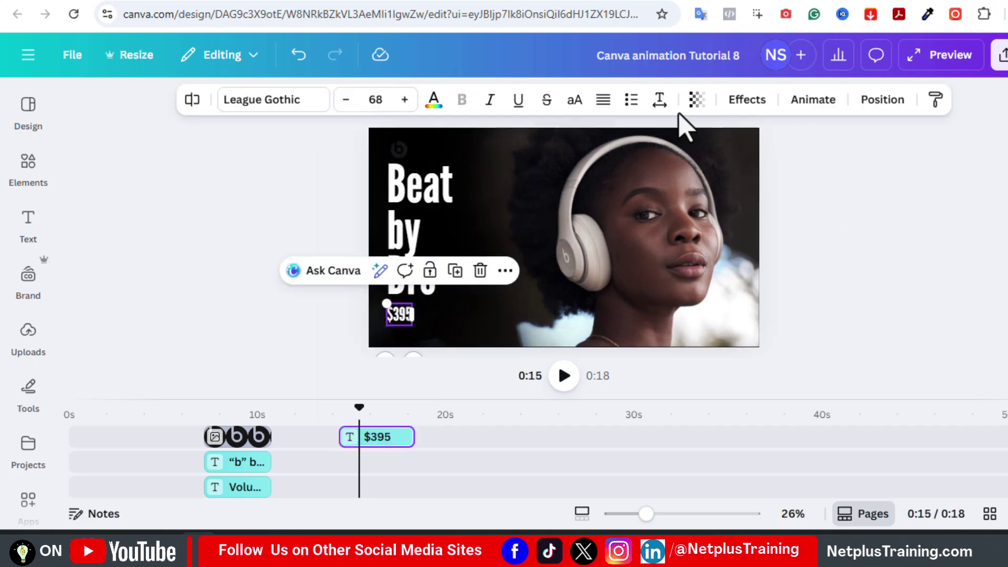
Apply a white Background effect to the price text with roundness 12 and spread 16
click(744, 103)
scroll(207, 313, down, 5)
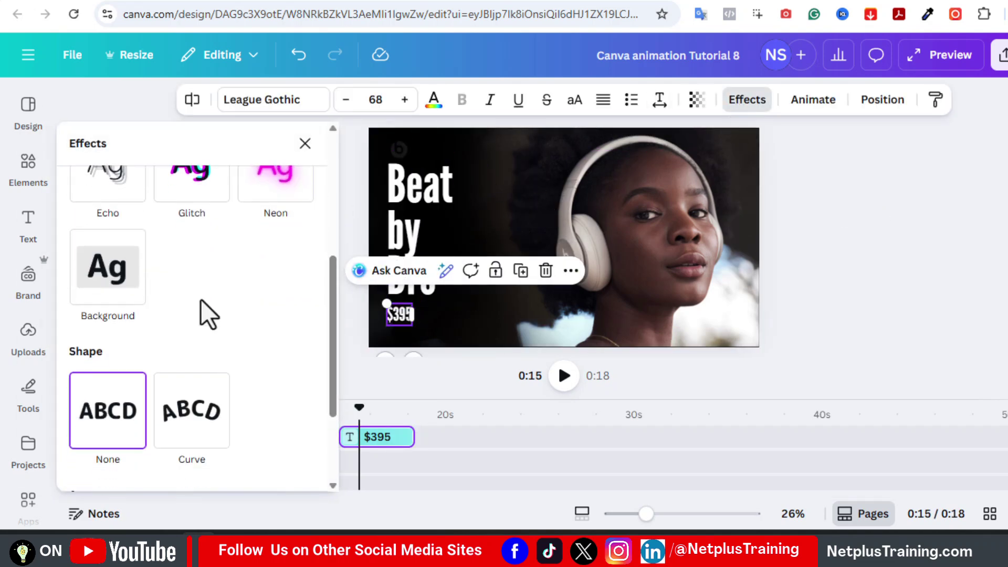
click(108, 284)
mouse_move(333, 336)
mouse_down()
mouse_move(333, 378)
mouse_move(334, 333)
mouse_up()
click(302, 378)
click(213, 218)
drag(138, 271, 91, 272)
drag(138, 326, 106, 328)
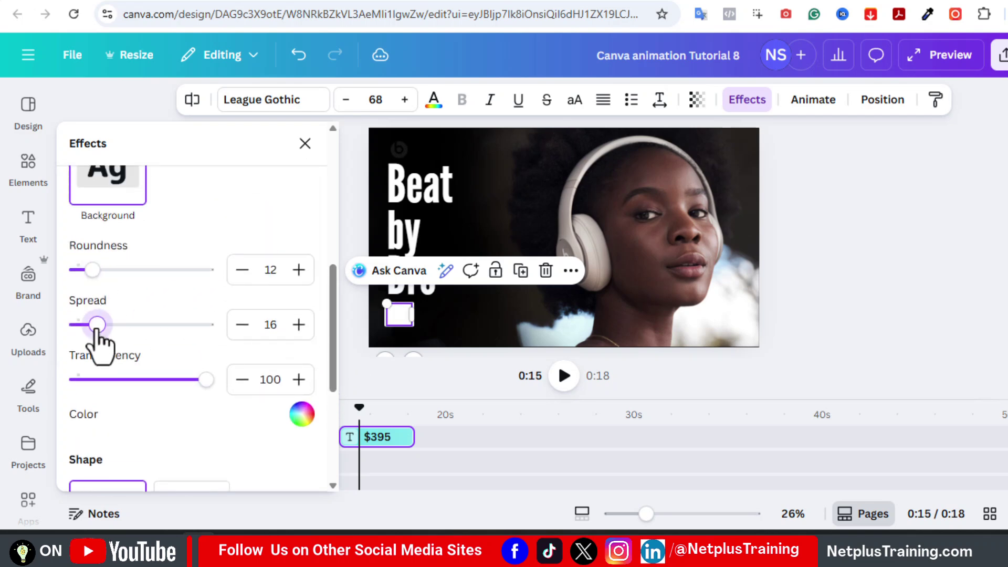
Color the price text black and reword it as "$395.99"
click(433, 99)
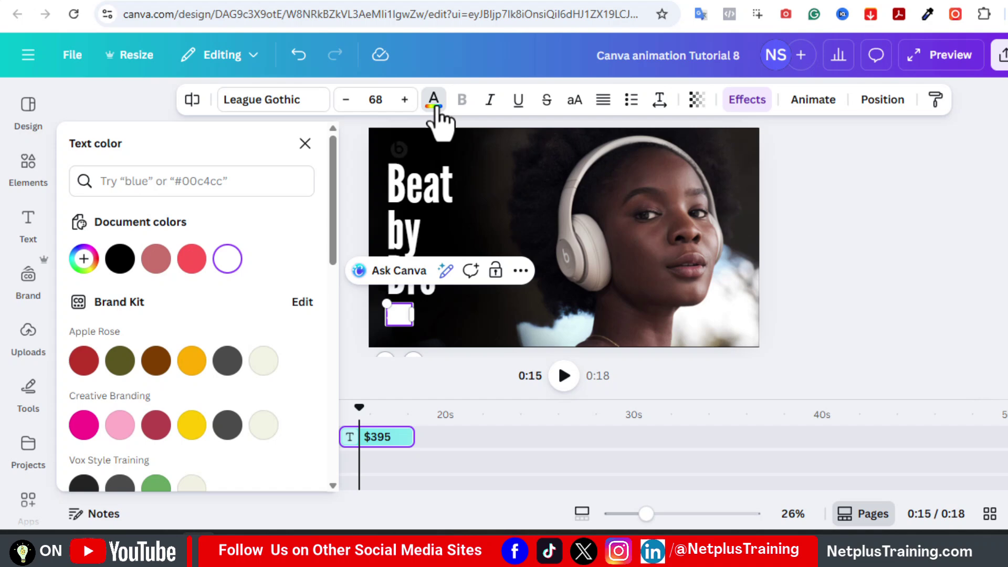
click(119, 258)
double_click(399, 315)
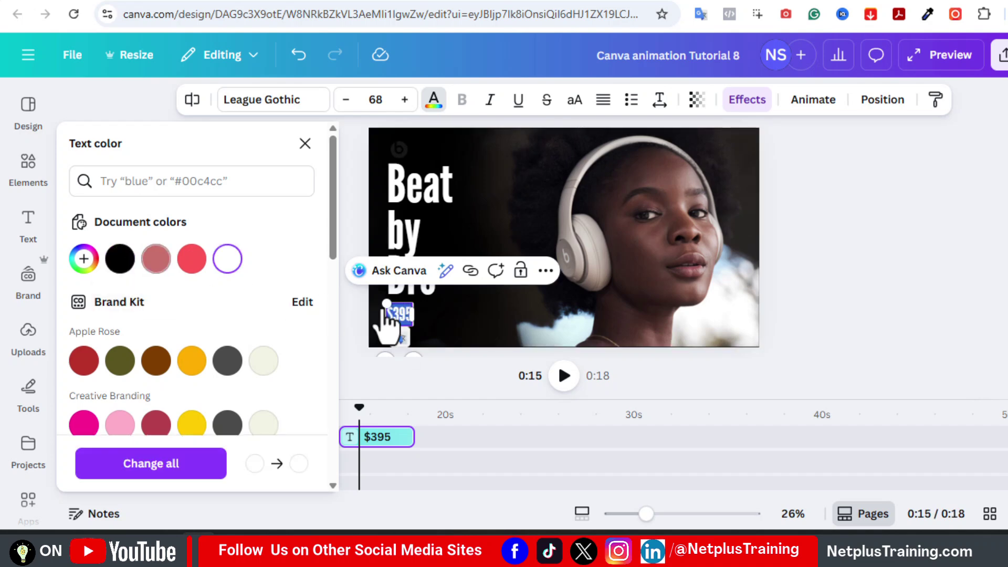
click(388, 314)
double_click(402, 317)
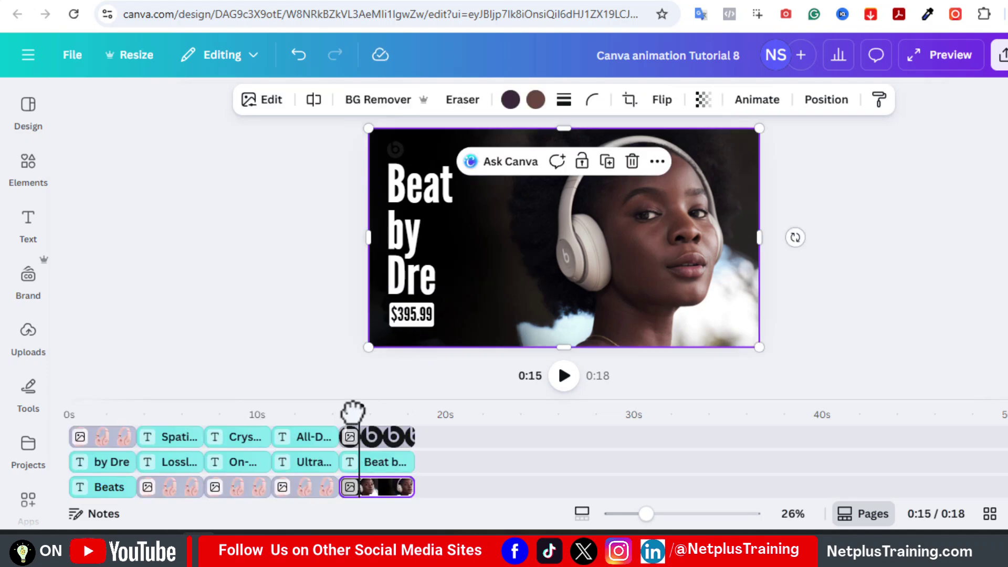
Apply the Match & Move transition between all pages and play the animation
drag(355, 411, 97, 439)
scroll(538, 461, down, 3)
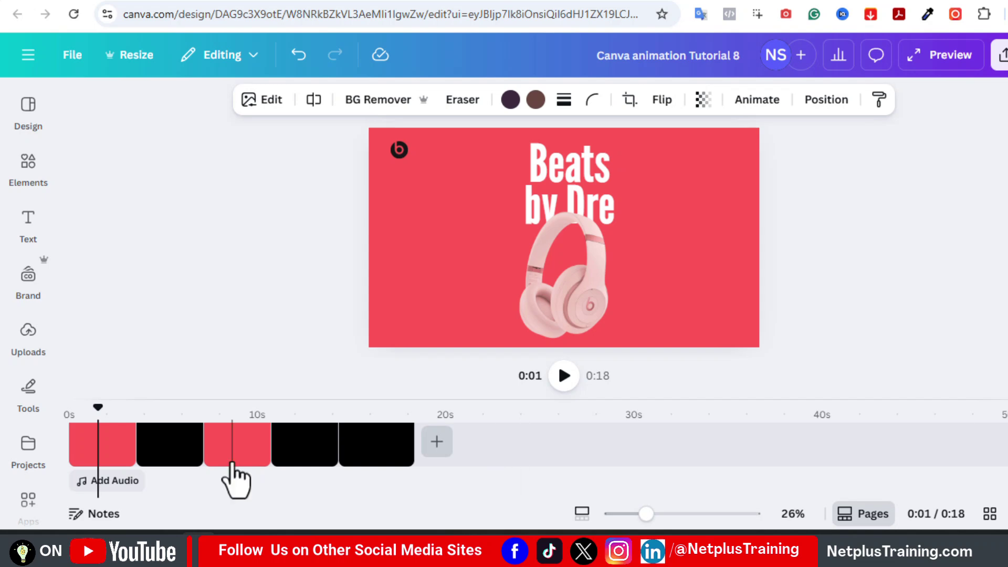
click(132, 444)
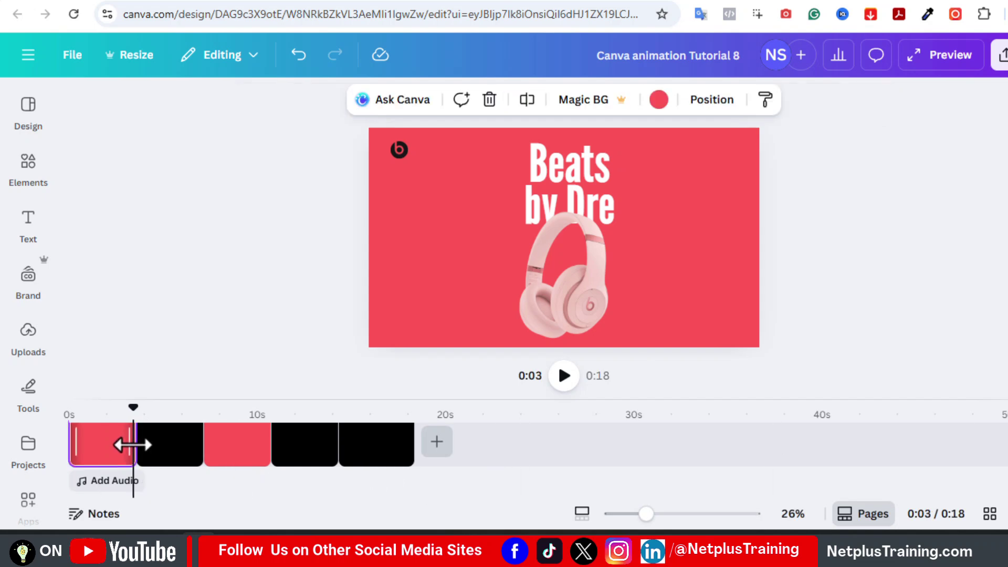
click(135, 463)
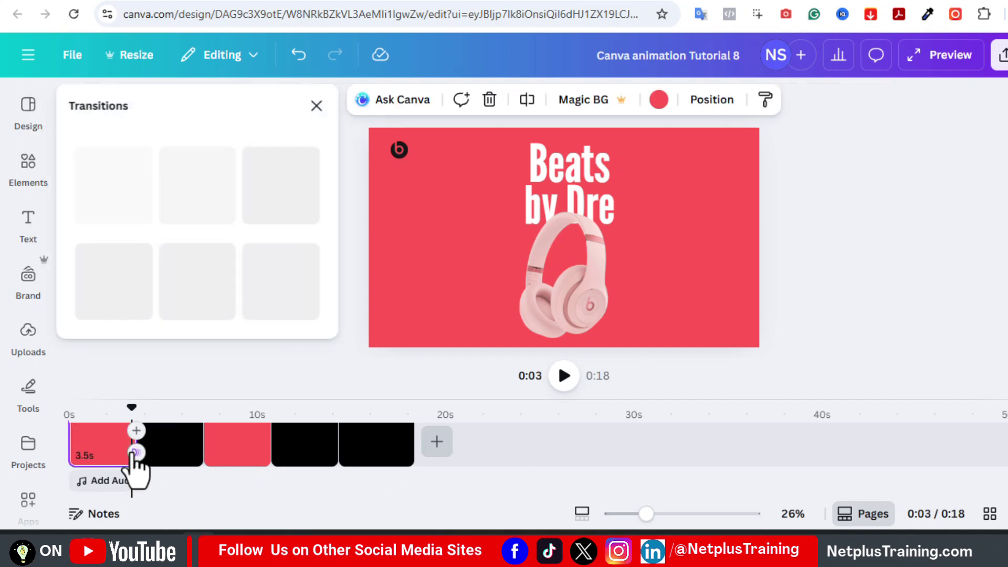
click(110, 388)
scroll(329, 367, down, 5)
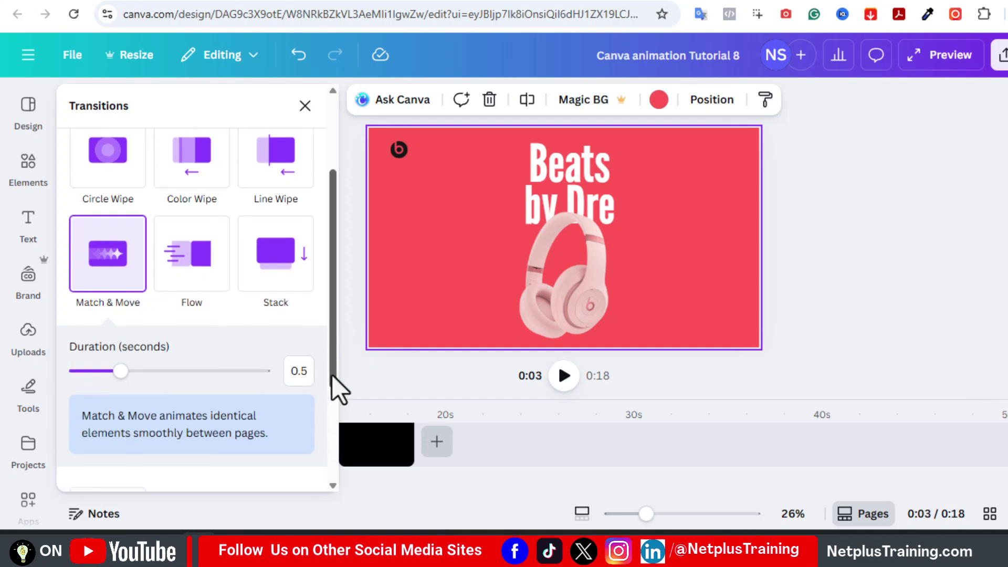
click(216, 471)
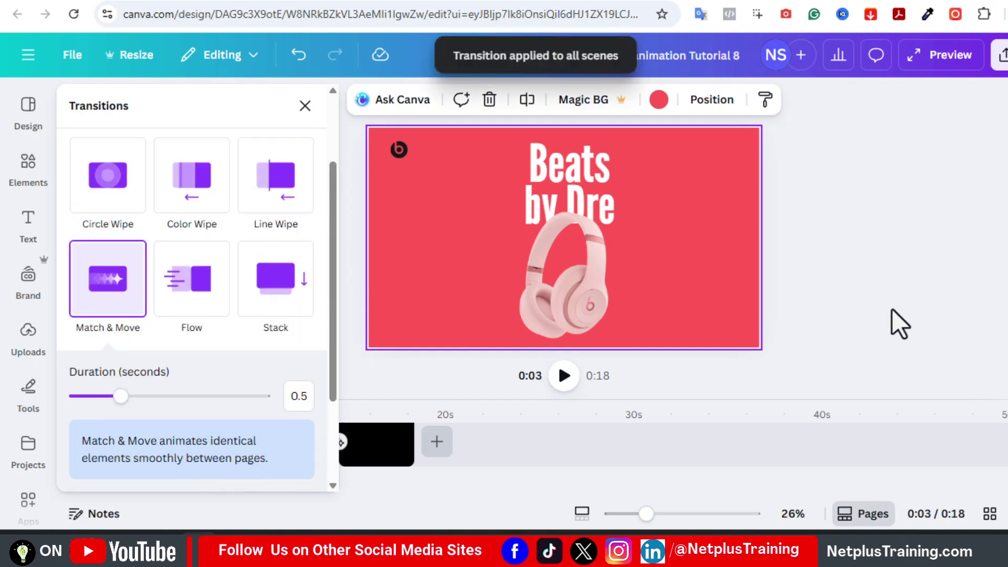
click(894, 309)
click(565, 376)
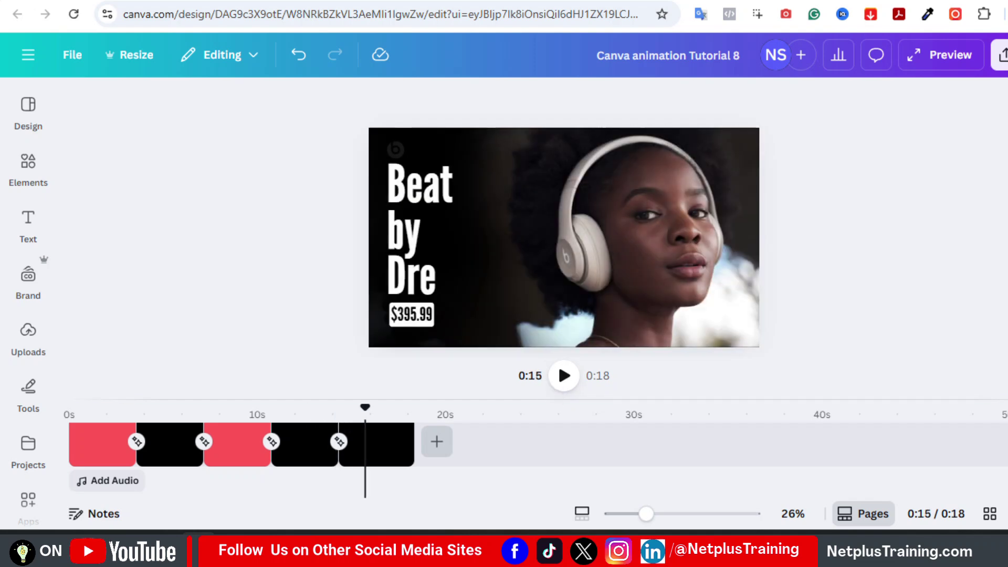
Enlarge the timeline, return to the first page and apply the Pan animation to its headphones
scroll(871, 444, up, 1)
drag(582, 400, 578, 334)
drag(365, 341, 248, 320)
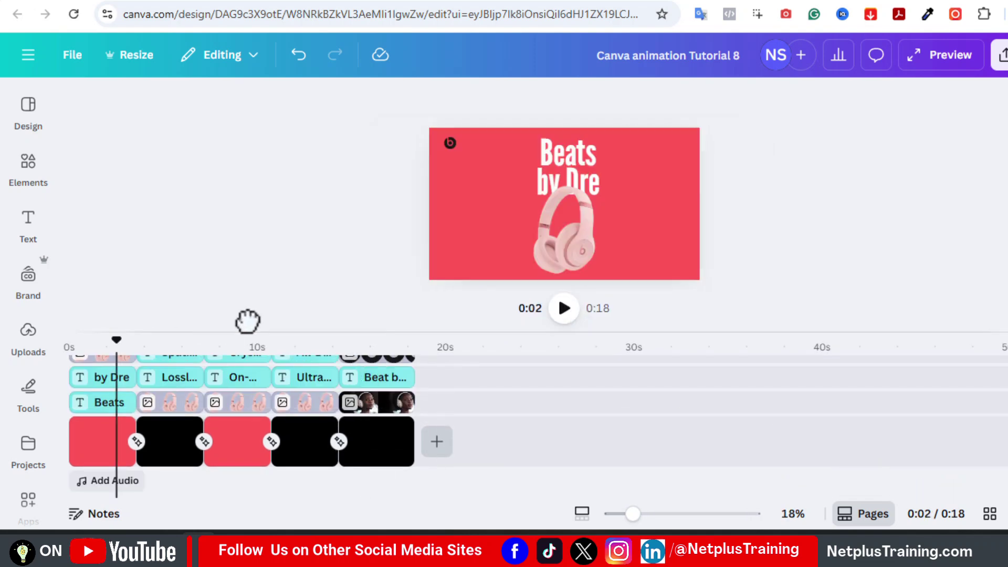
click(584, 250)
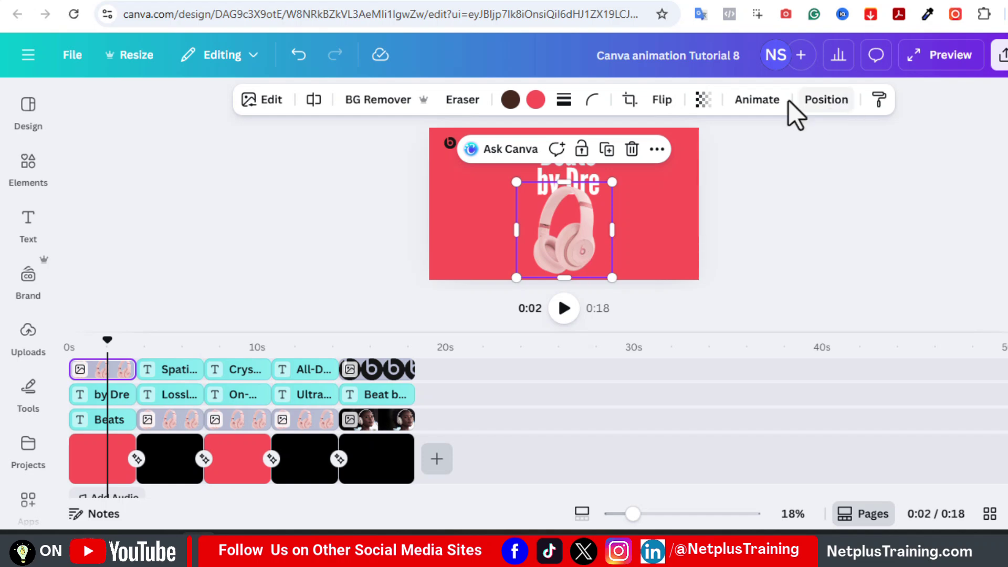
click(757, 100)
drag(330, 204, 333, 314)
click(192, 273)
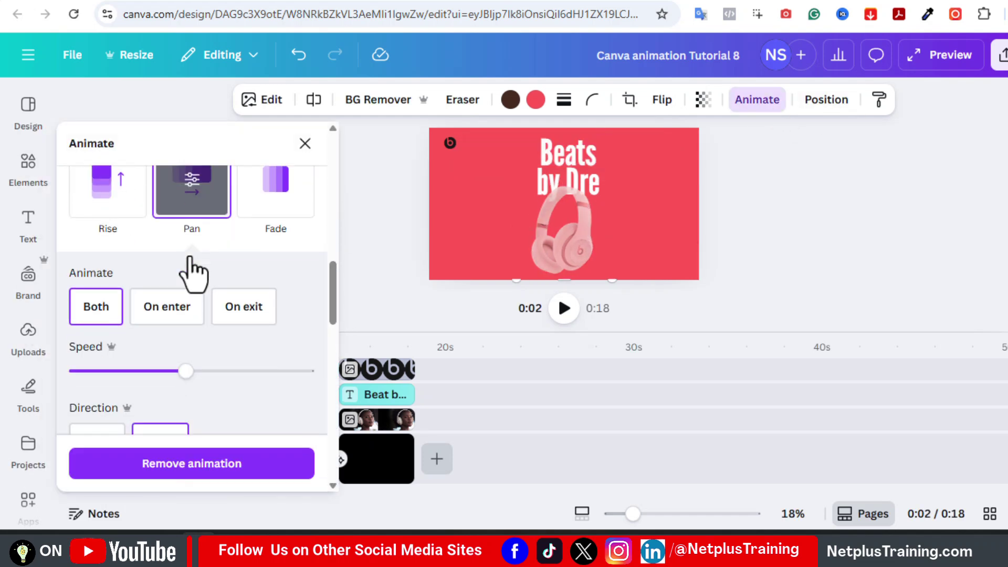
Apply the Rise animation to the "by Dre" and "Beats" texts on the first page
mouse_move(333, 317)
mouse_down()
mouse_move(334, 333)
mouse_move(332, 304)
mouse_up()
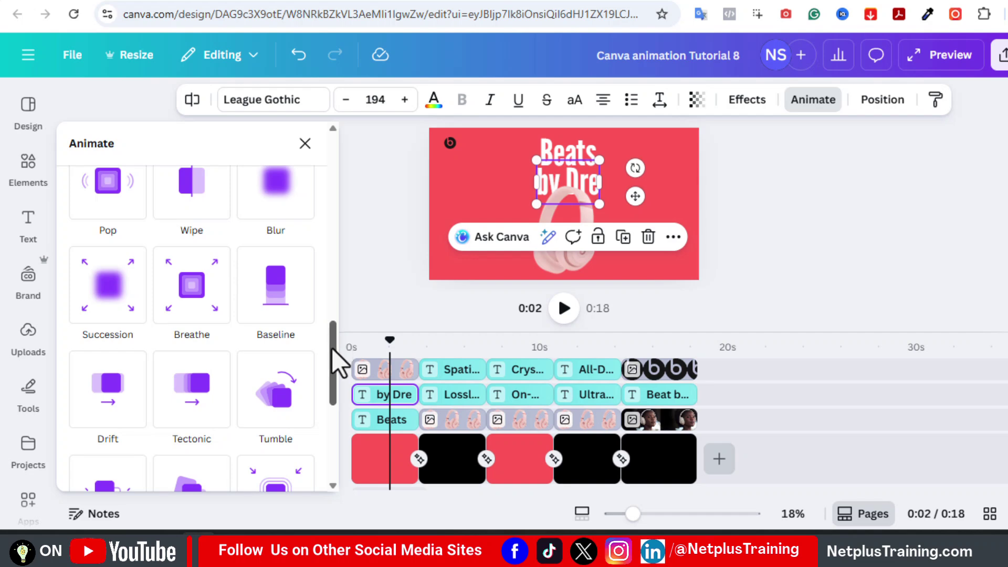
click(103, 306)
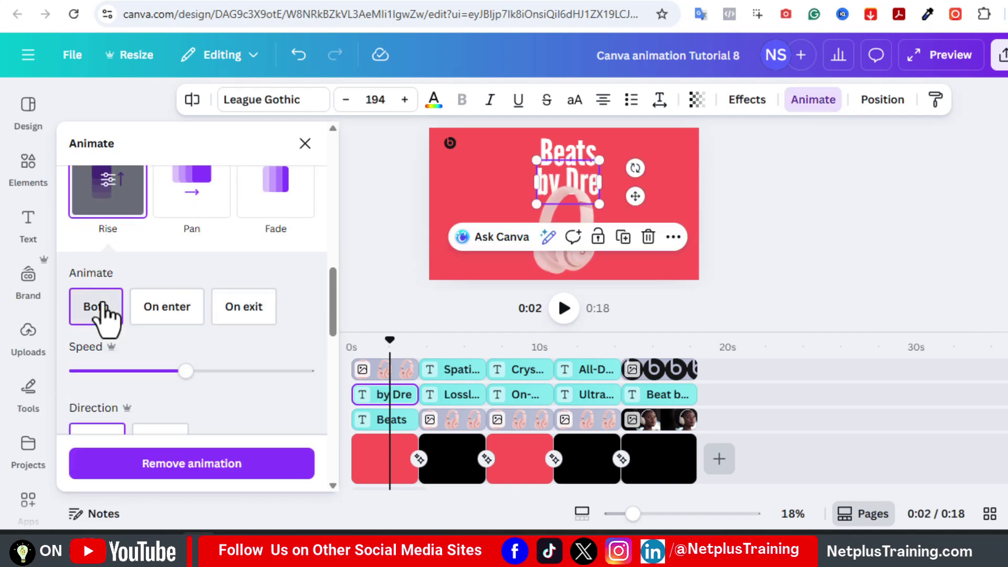
scroll(333, 341, down, 3)
click(536, 153)
click(124, 373)
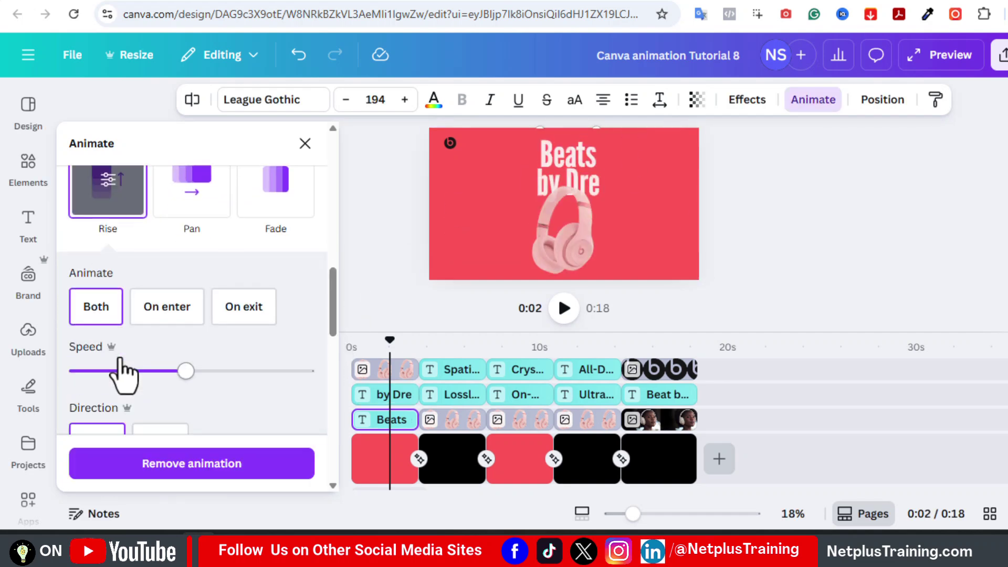
Animate the Beats logo on the first page for both enter and exit, with the direction set to the right
click(447, 143)
drag(332, 285, 333, 359)
click(274, 373)
click(161, 334)
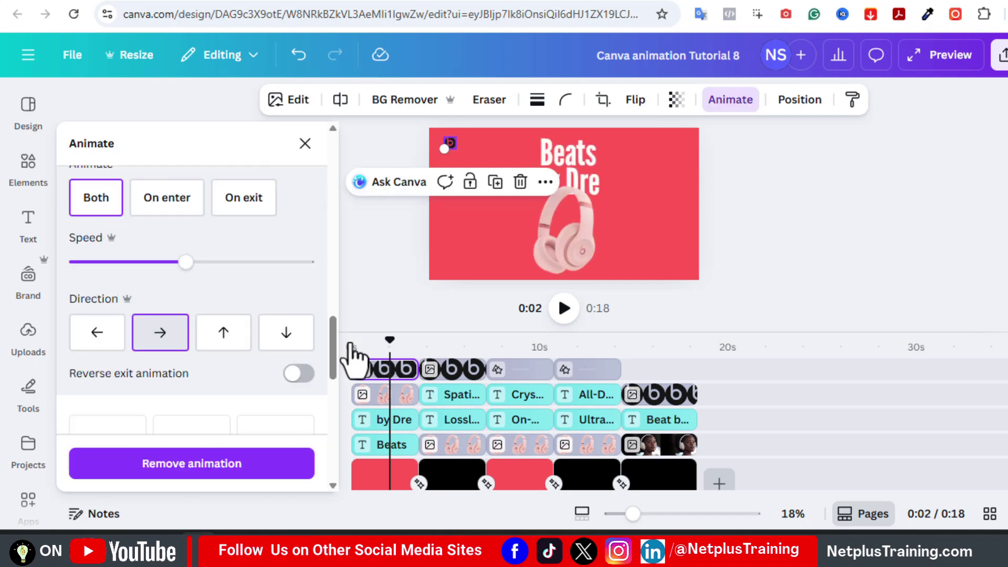
Apply the Pan animation to the "Lossless Audio" heading and the "Spatial Audio with Dynamic Head Tracking" text on the second page
drag(389, 340, 436, 339)
click(480, 210)
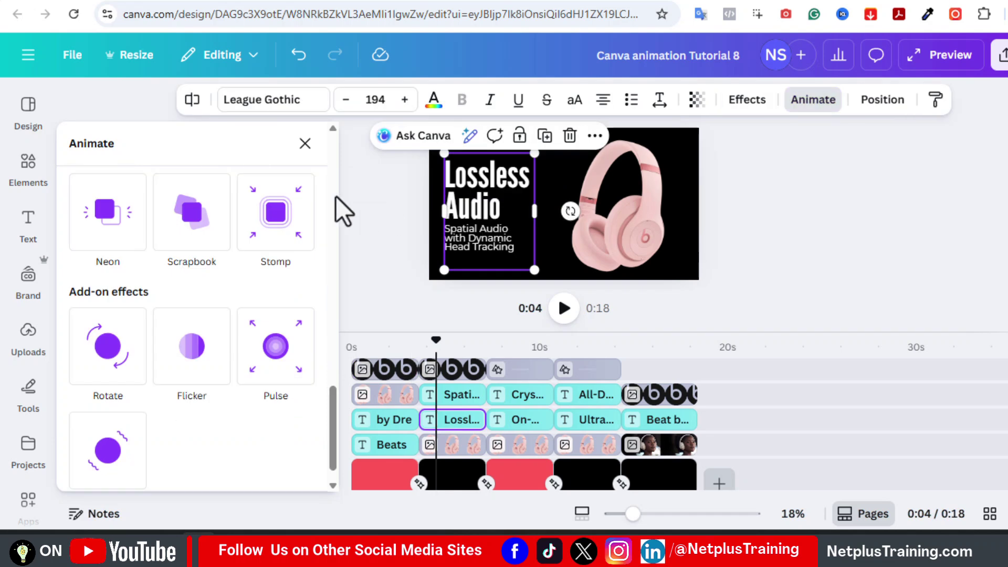
scroll(211, 252, up, 5)
click(194, 241)
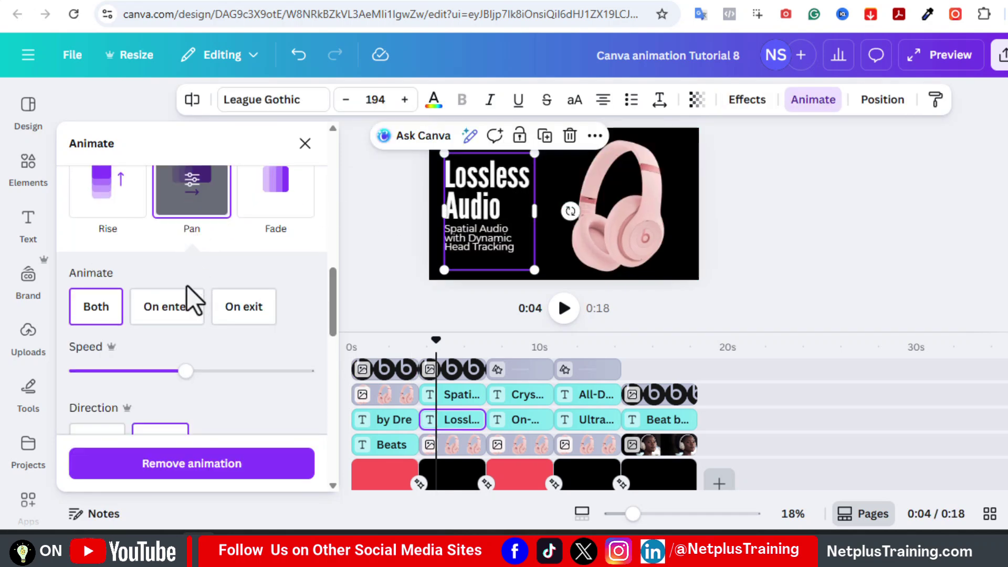
drag(333, 321, 333, 333)
click(475, 247)
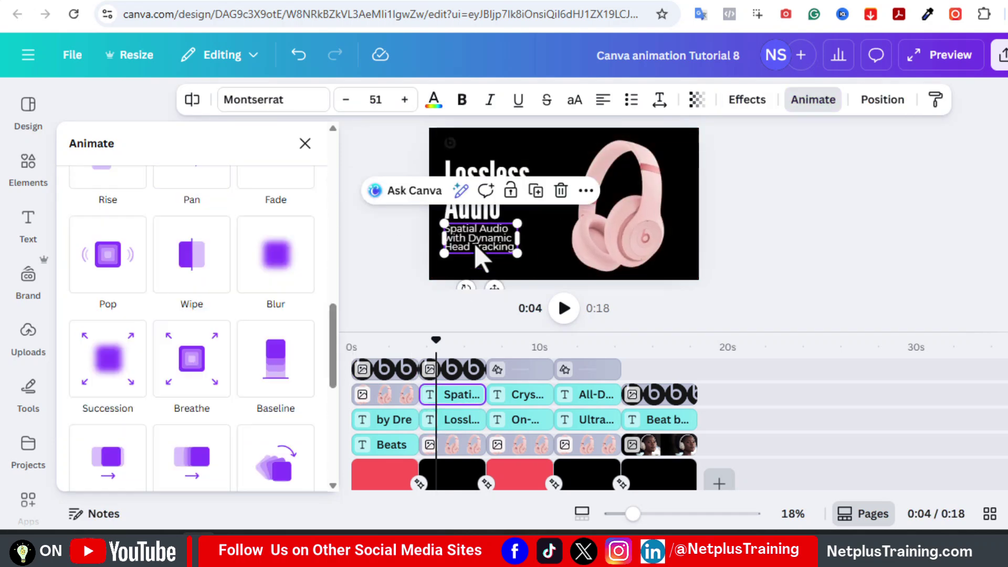
click(193, 197)
Apply the Pan animation with a leftward direction to the "On-Device Controls" and "Crystal Clear Calls" texts on the third page
click(440, 363)
drag(440, 342, 515, 343)
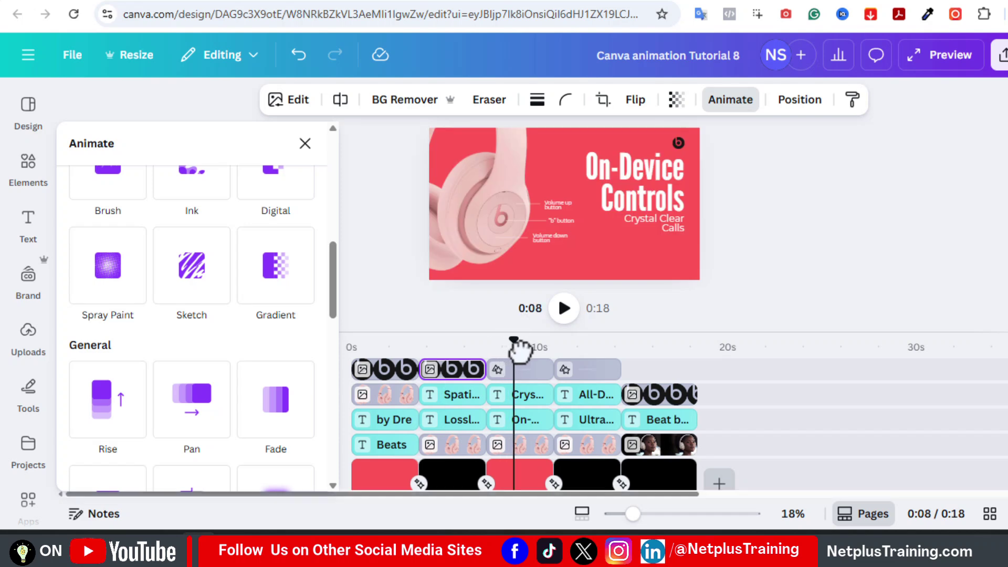
click(654, 173)
click(195, 204)
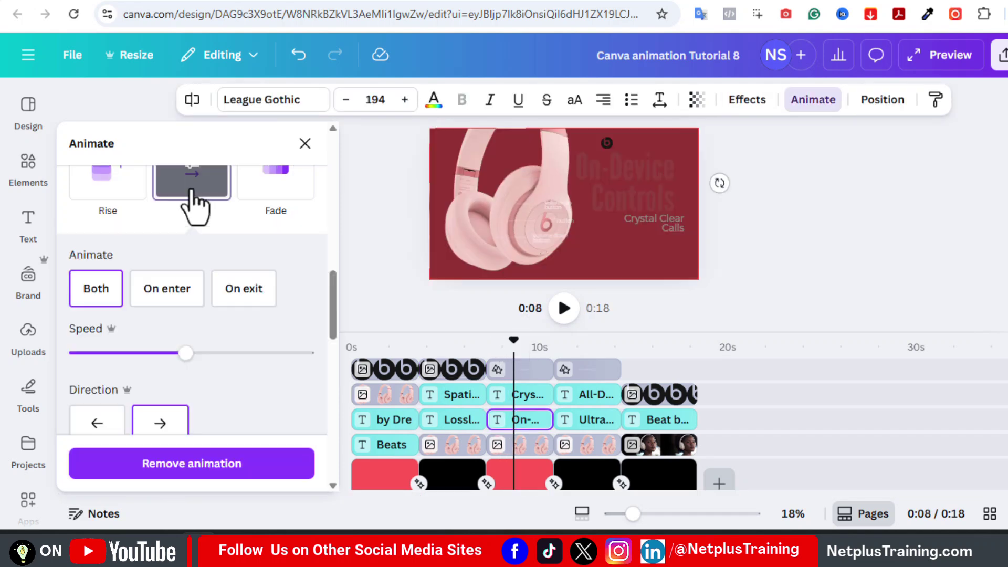
click(97, 426)
click(677, 229)
click(198, 203)
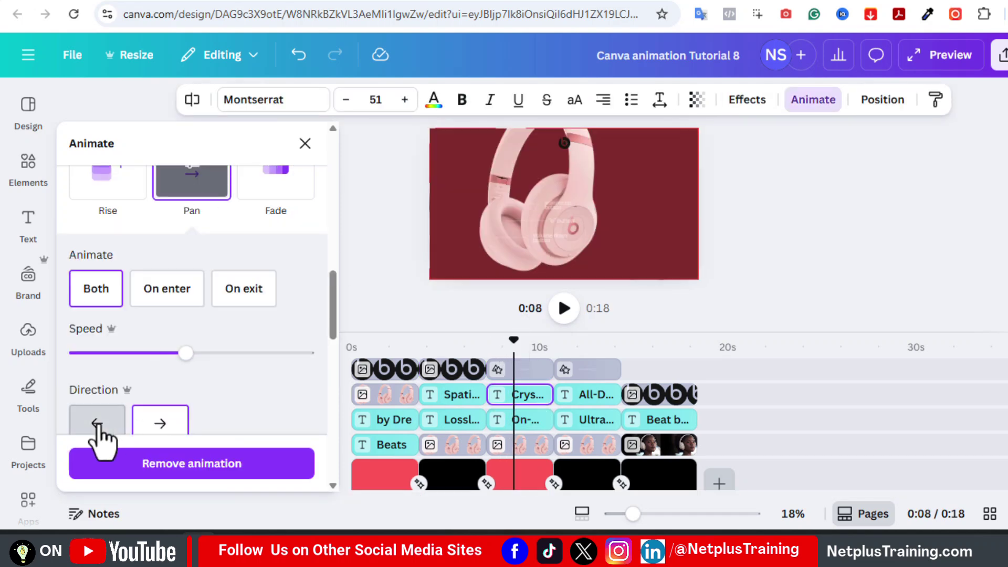
click(97, 424)
Apply the Wipe animation to the three callout lines on the third page
click(535, 206)
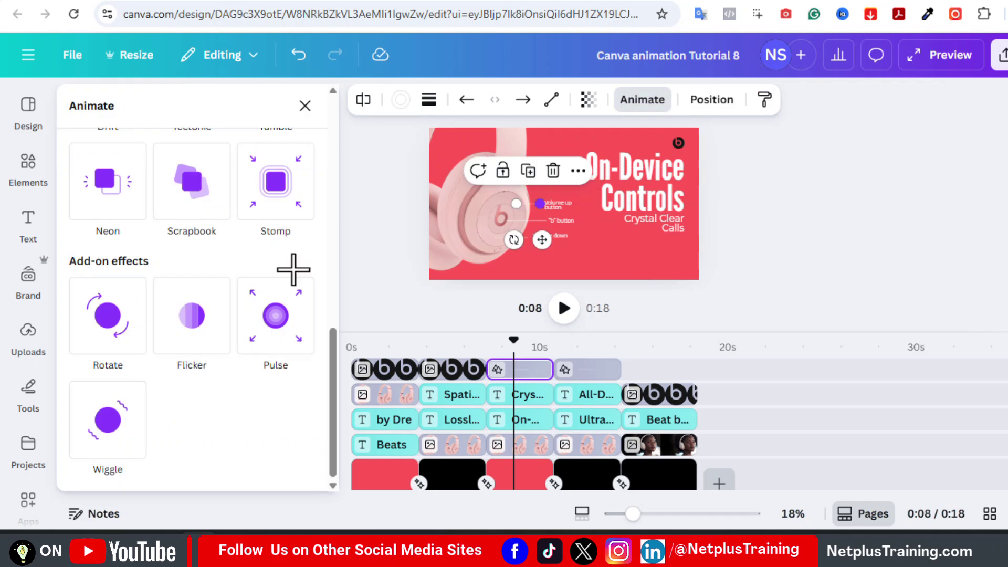
scroll(293, 265, up, 5)
click(193, 311)
scroll(273, 294, down, 3)
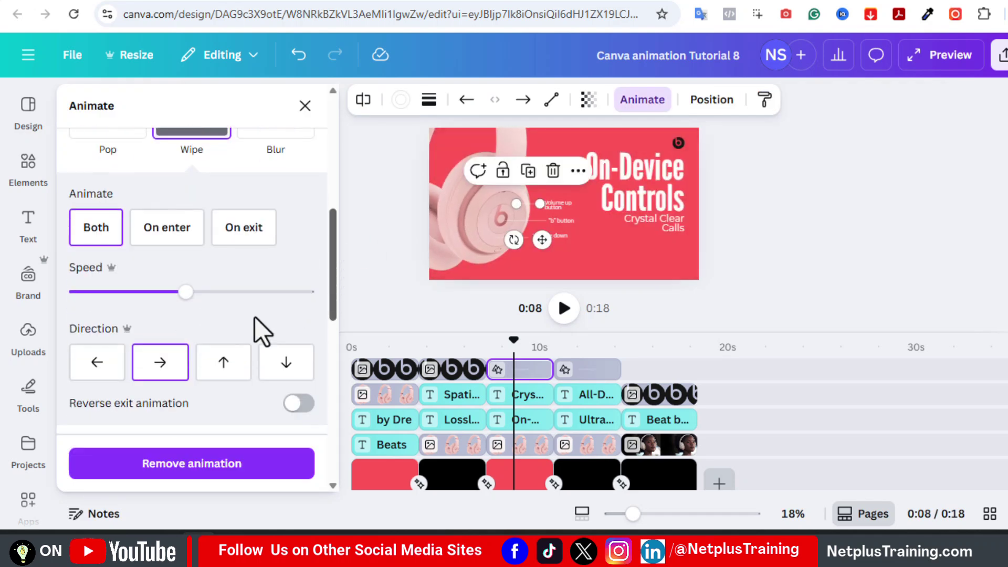
click(528, 223)
click(518, 236)
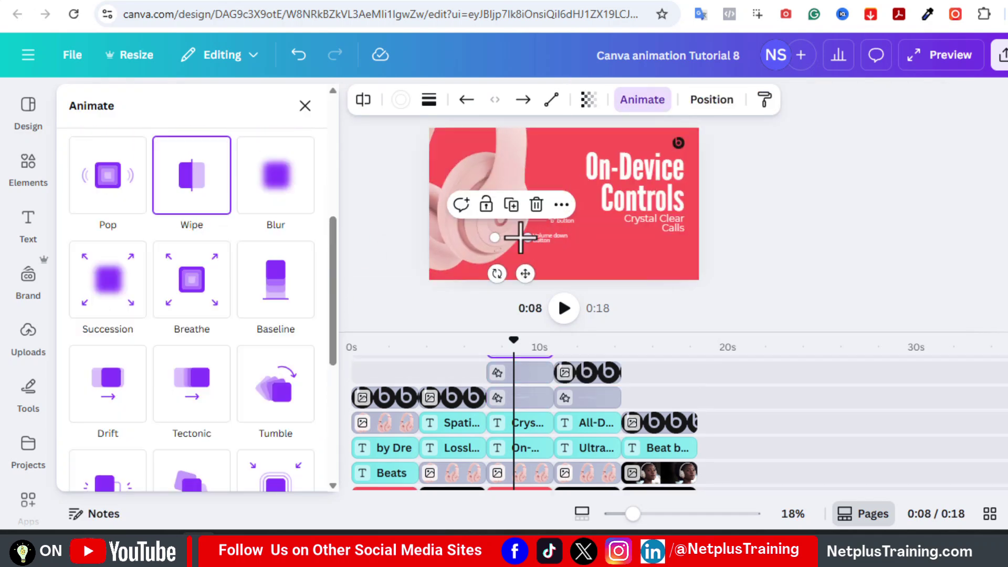
Apply the Rise animation to the volume down, "b" button and volume up labels, and move the playhead to the fourth page
click(560, 239)
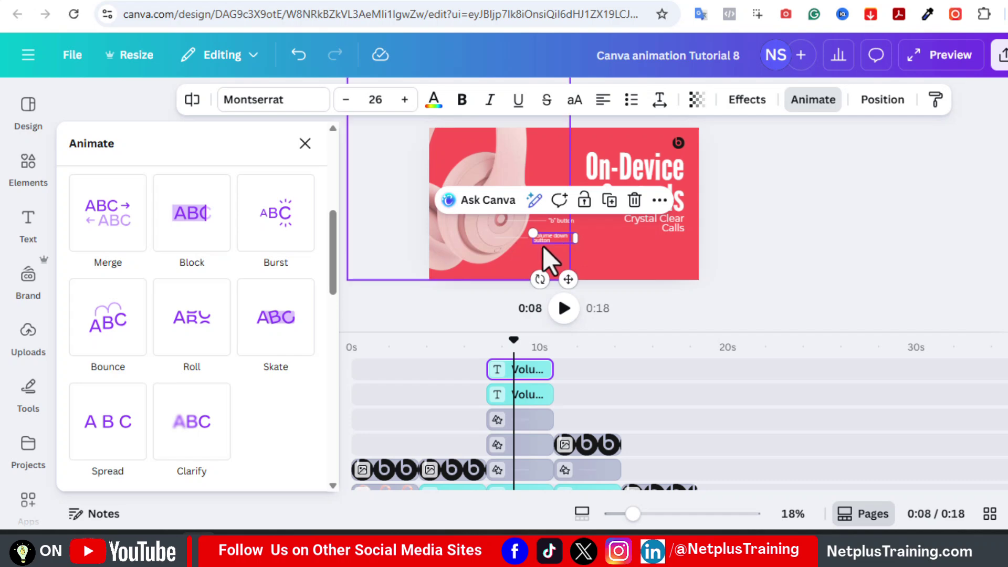
drag(330, 277, 335, 319)
click(100, 307)
click(561, 221)
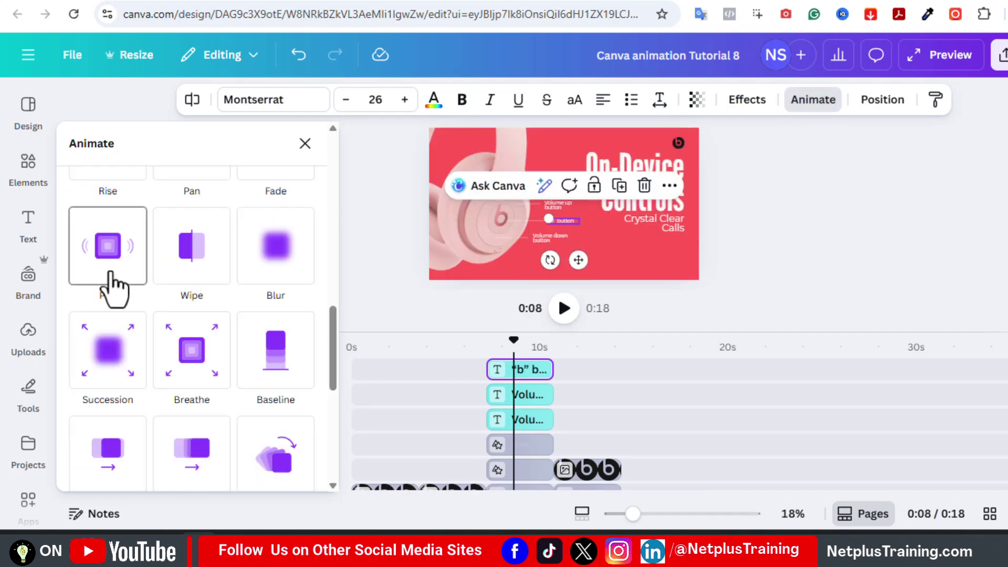
drag(334, 359, 334, 337)
click(88, 268)
mouse_move(333, 293)
mouse_down()
mouse_move(333, 322)
mouse_move(333, 279)
mouse_up()
click(561, 205)
click(112, 354)
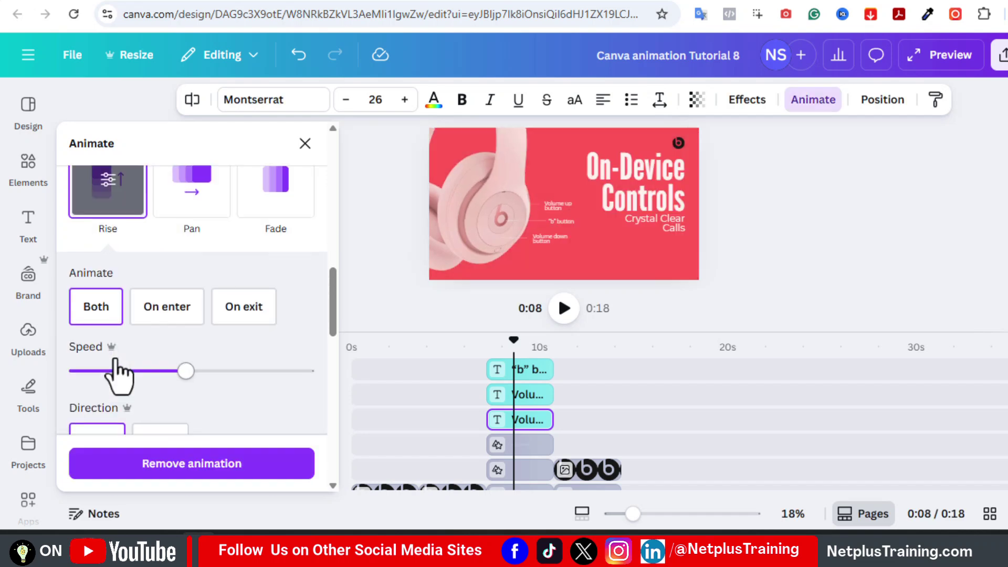
click(305, 144)
drag(231, 344, 286, 353)
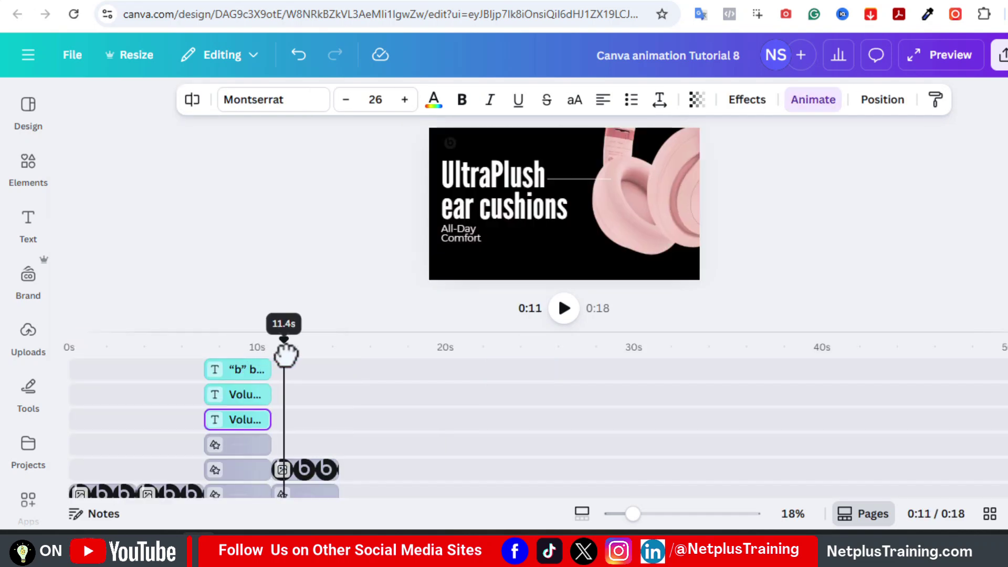
Apply the Pan animation to the "UltraPlush ear cushions" heading and the "All-Day Comfort" text on the fourth page
click(506, 192)
click(813, 99)
scroll(333, 288, down, 10)
click(184, 302)
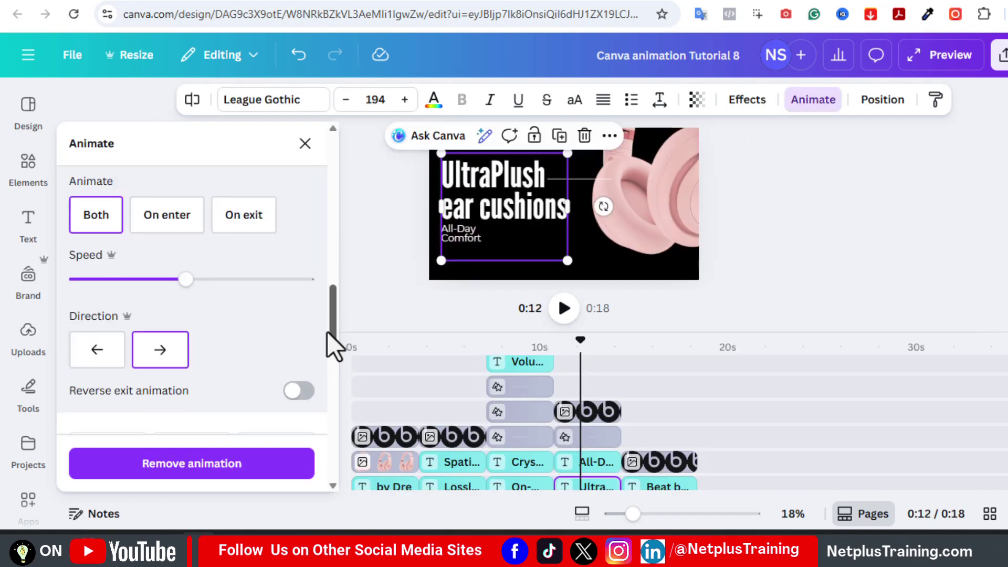
click(462, 237)
click(194, 353)
scroll(214, 376, down, 5)
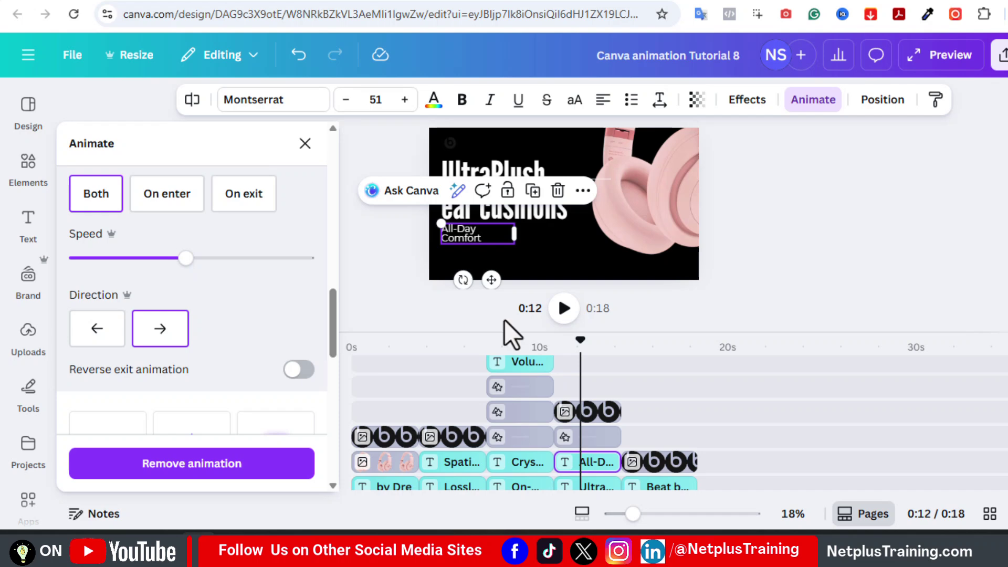
Apply the Wipe animation with a leftward direction to the callout line on the fourth page
click(598, 180)
drag(331, 383, 333, 294)
click(193, 154)
scroll(334, 326, down, 3)
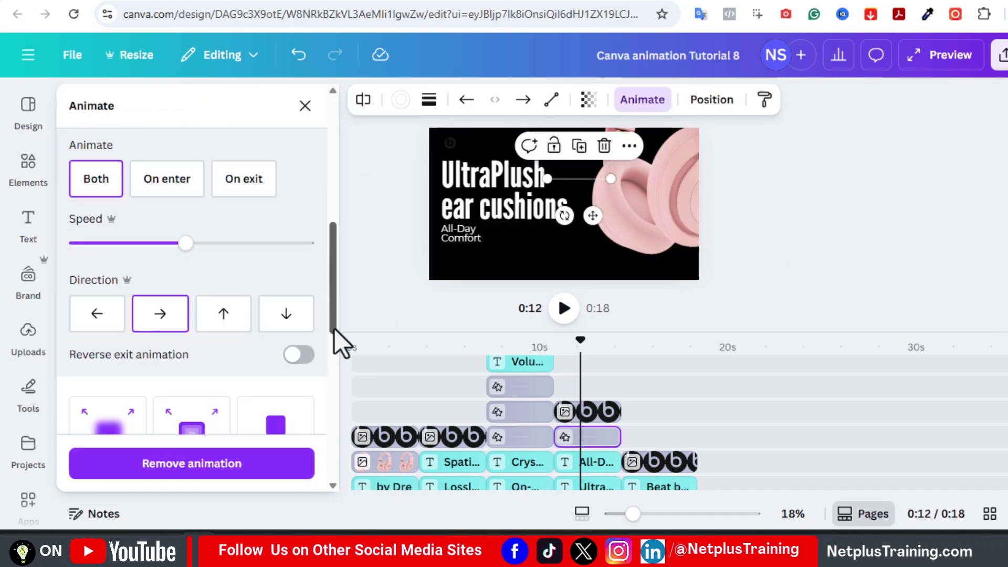
click(93, 318)
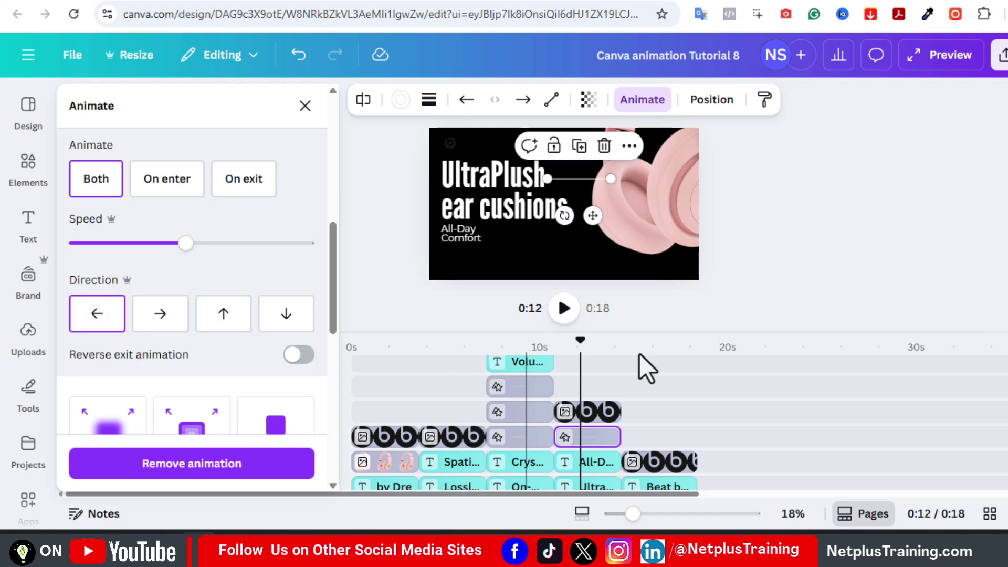
Apply the Rise animation, on enter only, to the "Beat by Dre" heading on the fifth page
drag(580, 340, 655, 340)
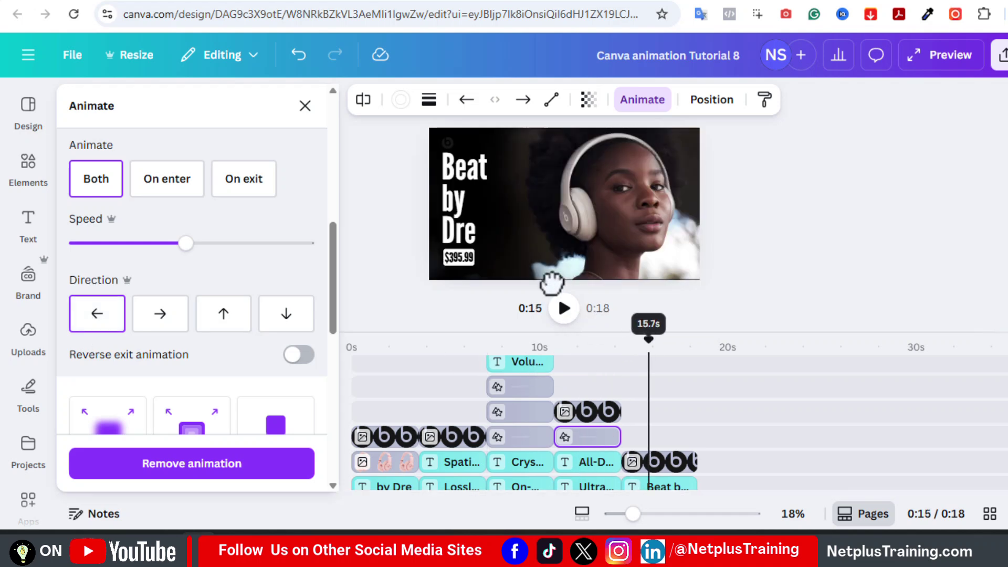
click(460, 218)
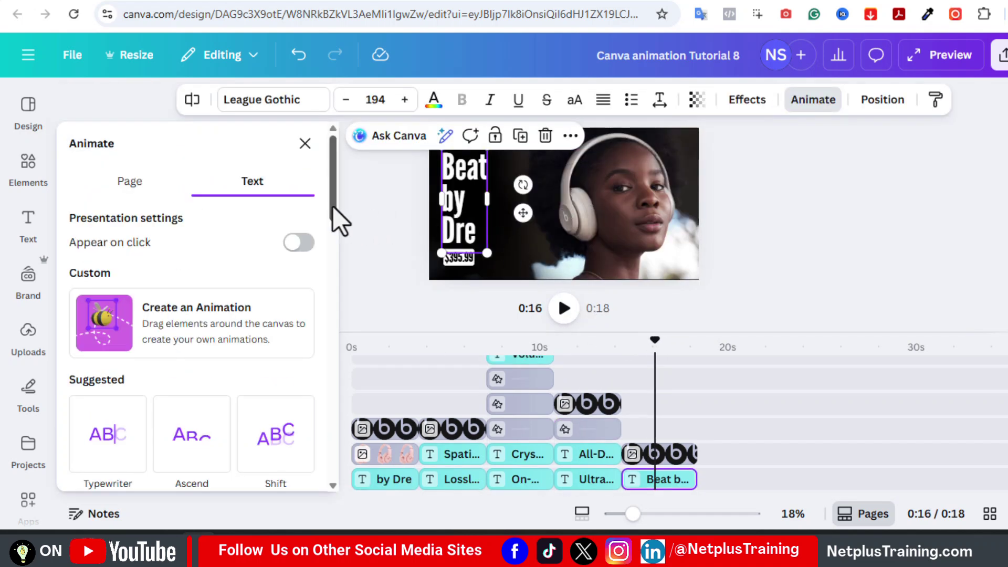
scroll(335, 327, down, 10)
click(107, 247)
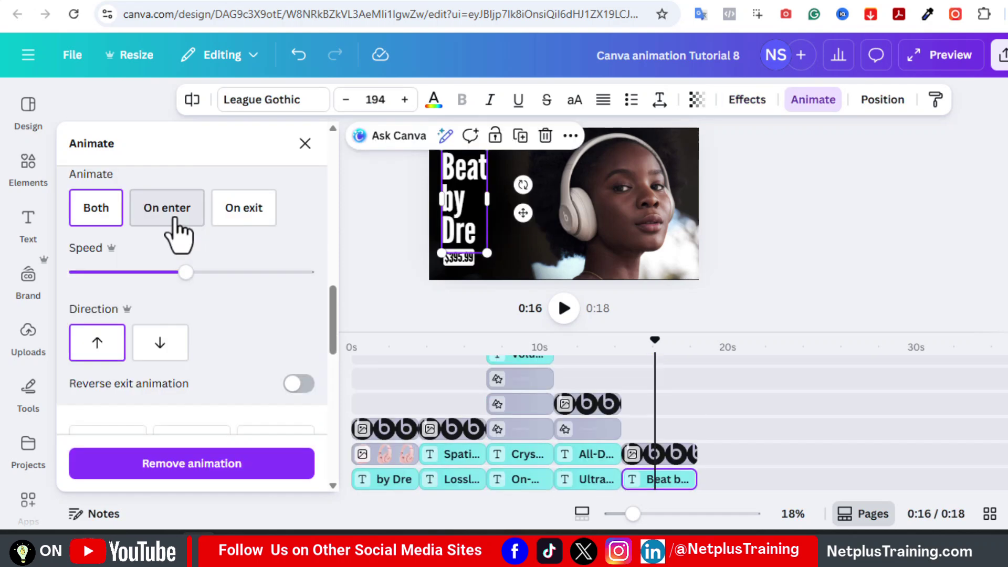
click(173, 231)
Apply the Pop animation, on enter only, to the "$395.99" price text on the fifth page
click(459, 263)
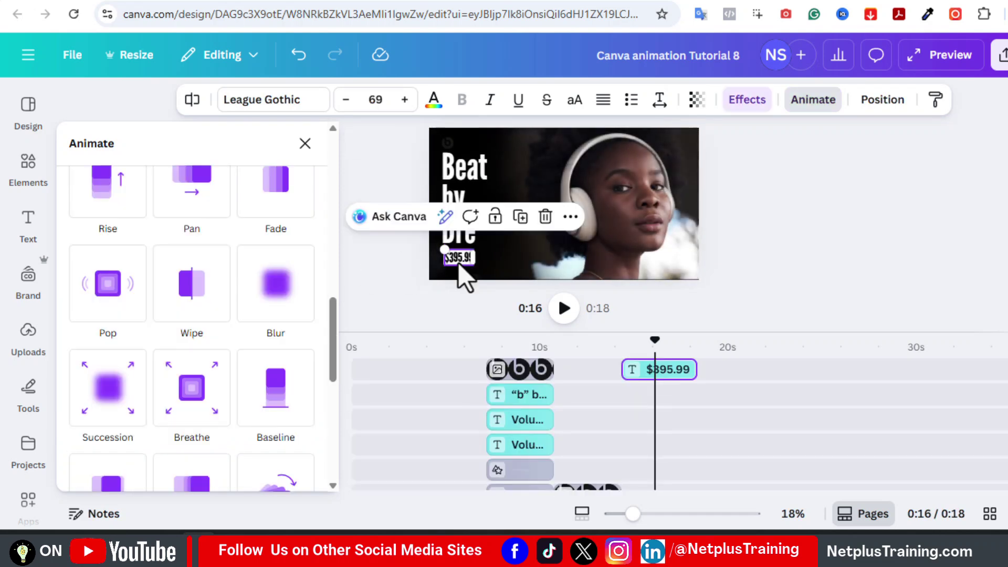
click(112, 300)
drag(334, 335, 335, 353)
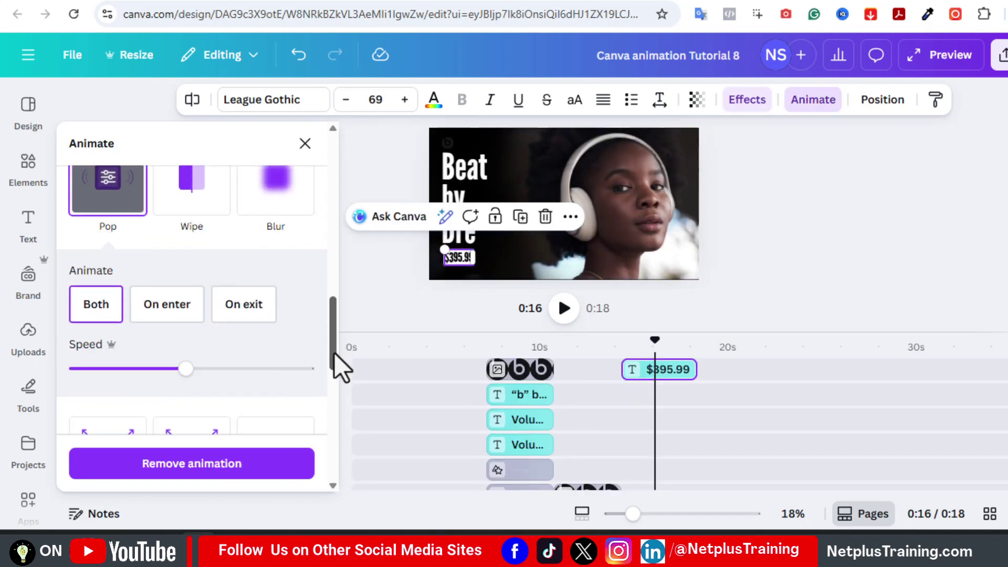
click(167, 311)
click(447, 182)
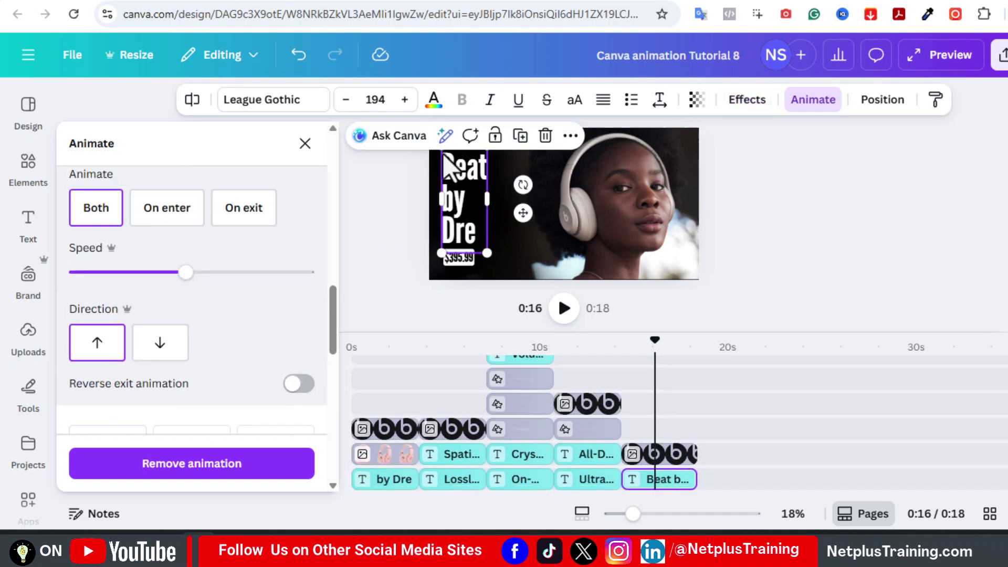
Enlarge the fifth page's photo slightly past the page edges and apply the Pan animation to it at a slower speed
click(657, 237)
drag(700, 280, 713, 287)
scroll(198, 322, up, 2)
click(198, 320)
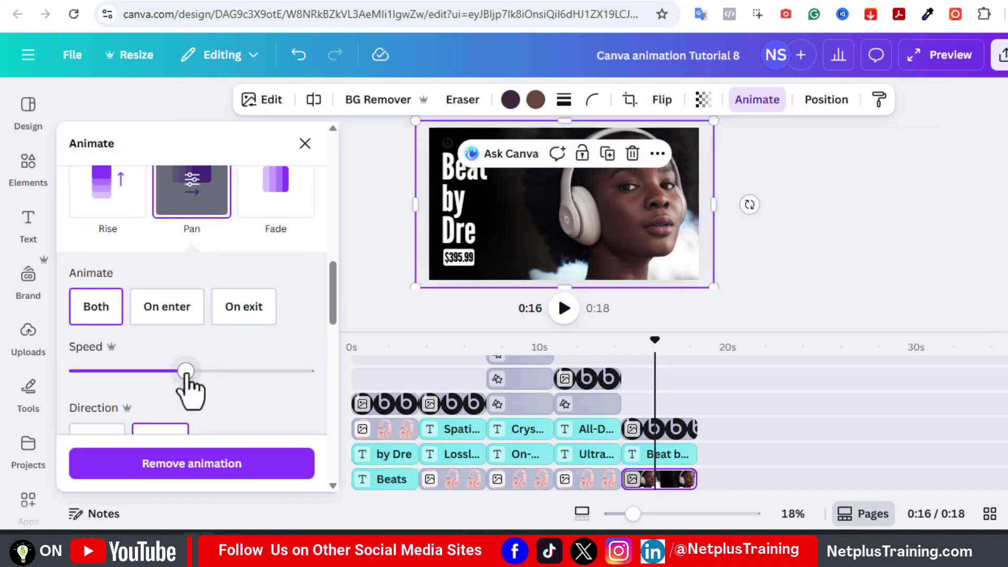
drag(186, 371, 158, 371)
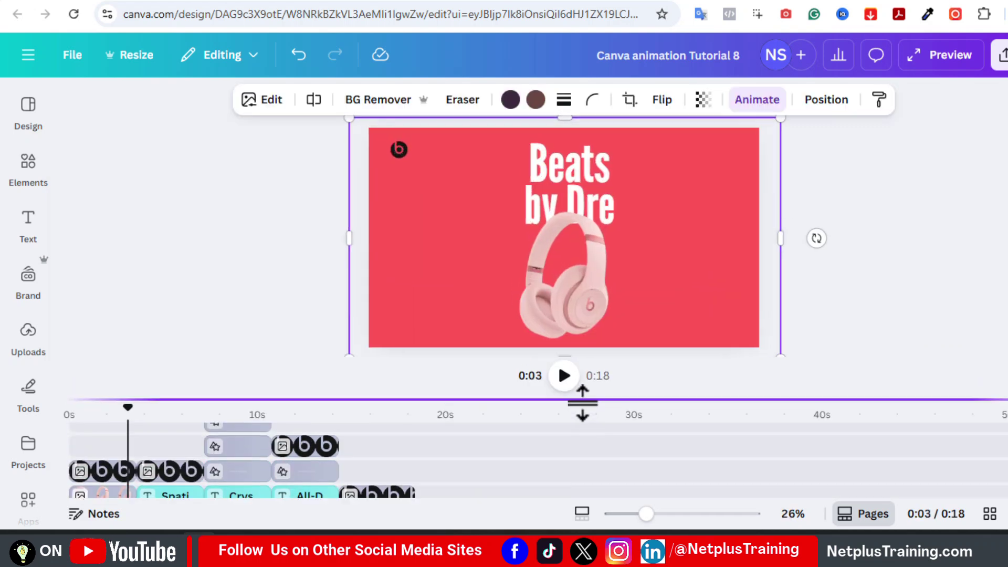
Play the full animation from the start to review all five pages
click(338, 412)
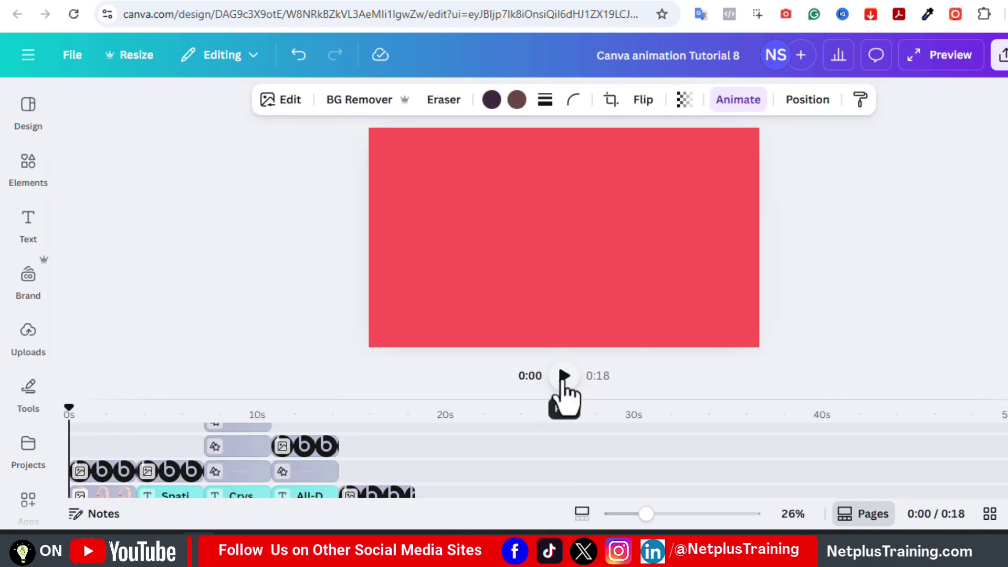
click(564, 375)
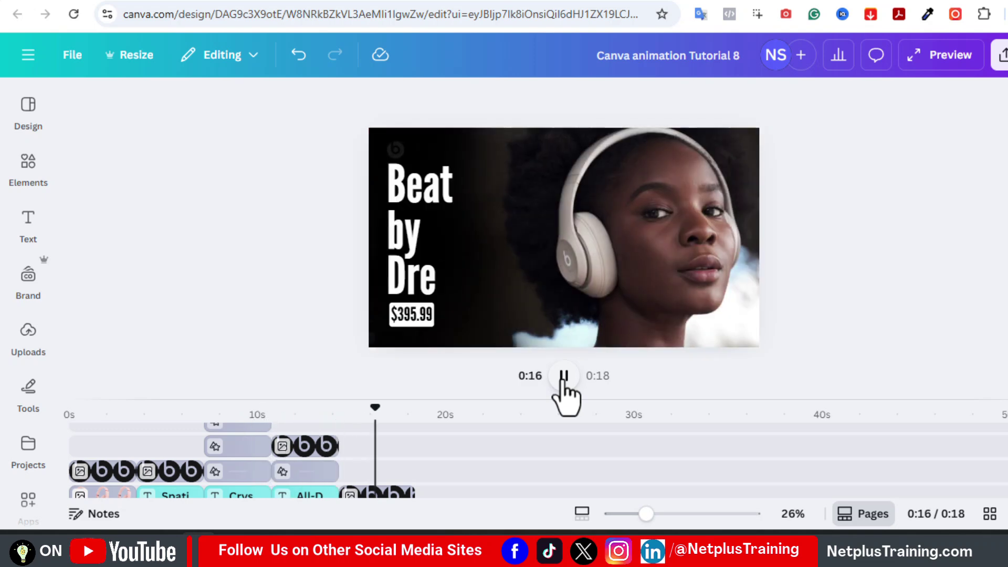
Go to the third page at 10.0s and delete the Beats logo beside the "On-Device Controls" heading
click(259, 405)
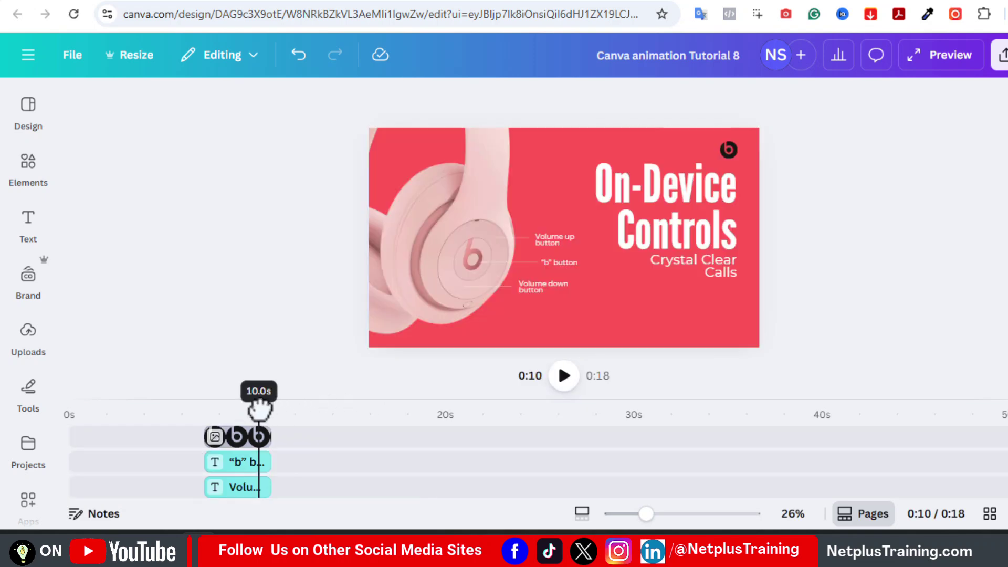
click(729, 150)
key(Delete)
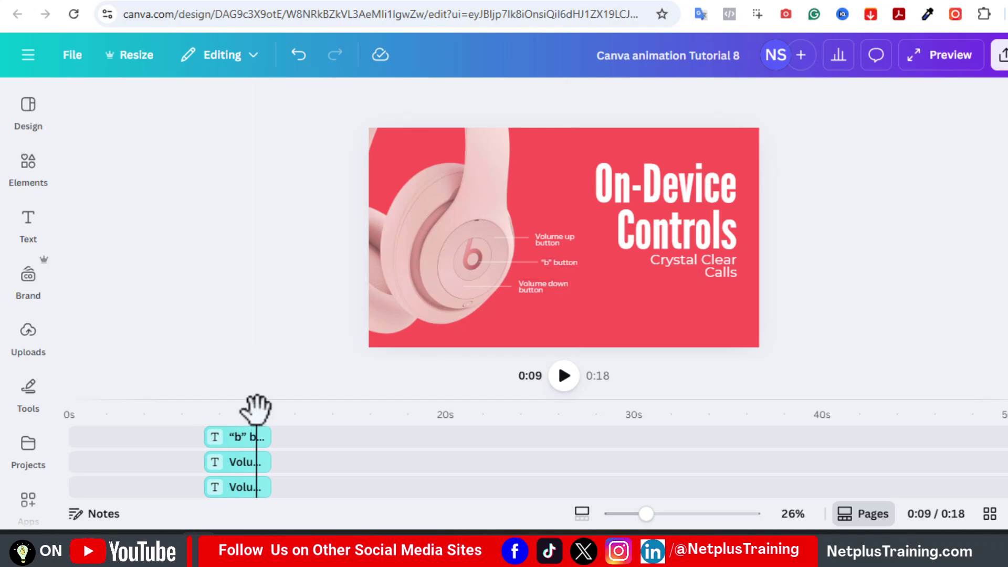
Replay the animation from 0s to check it without the third page's logo
drag(256, 409, 61, 427)
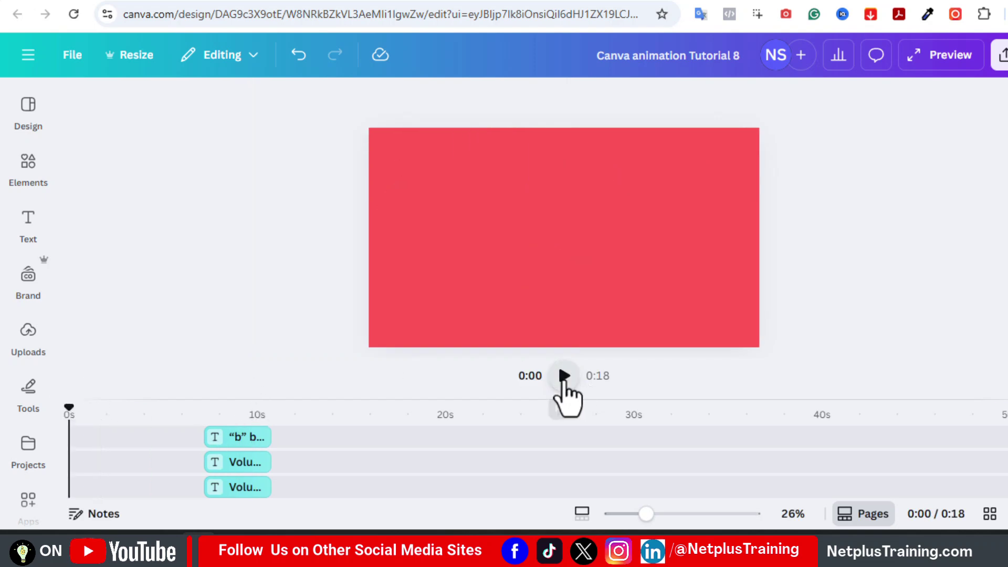
click(564, 376)
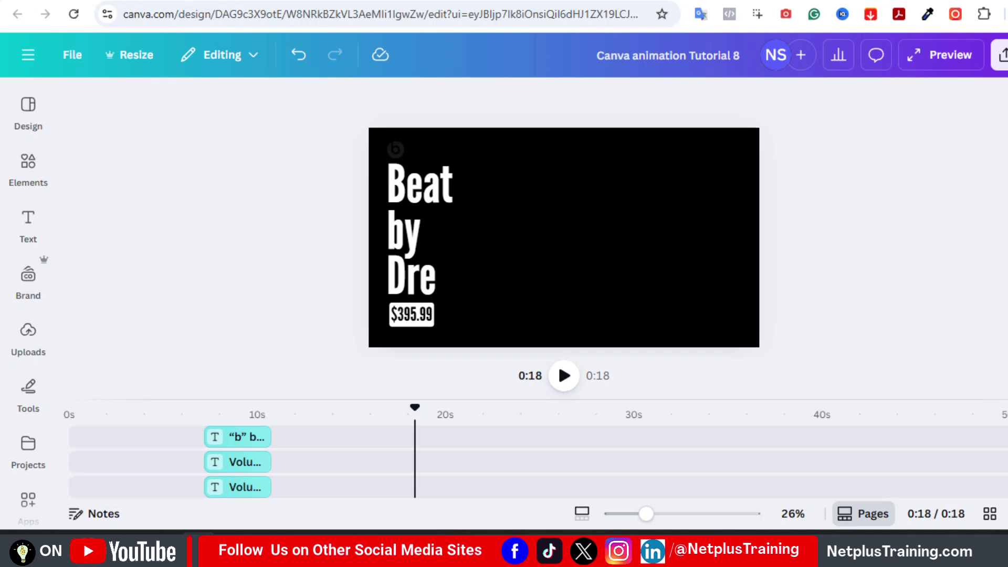
scroll(602, 479, down, 5)
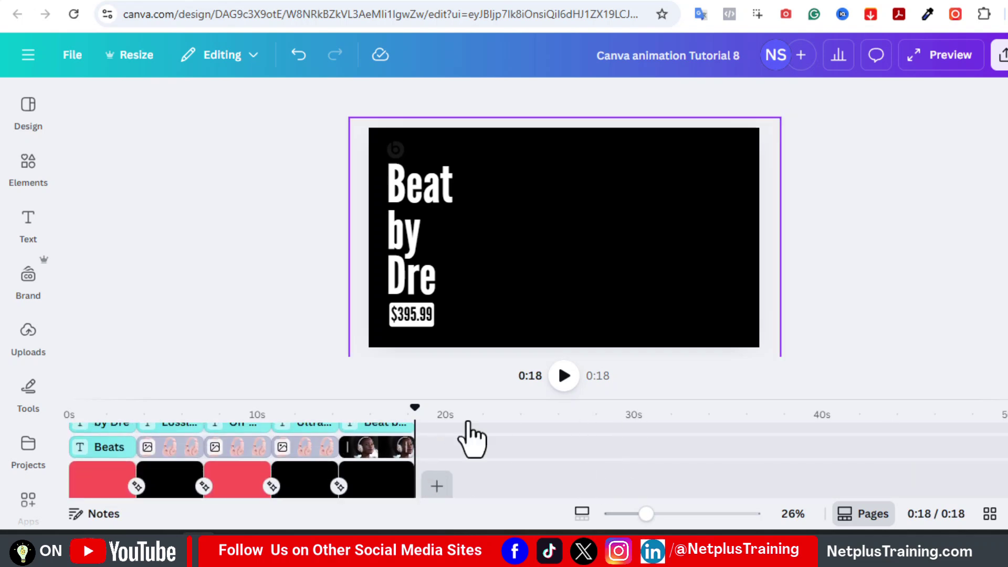
Download the design as an MP4 video with the quality raised to the maximum
click(1003, 55)
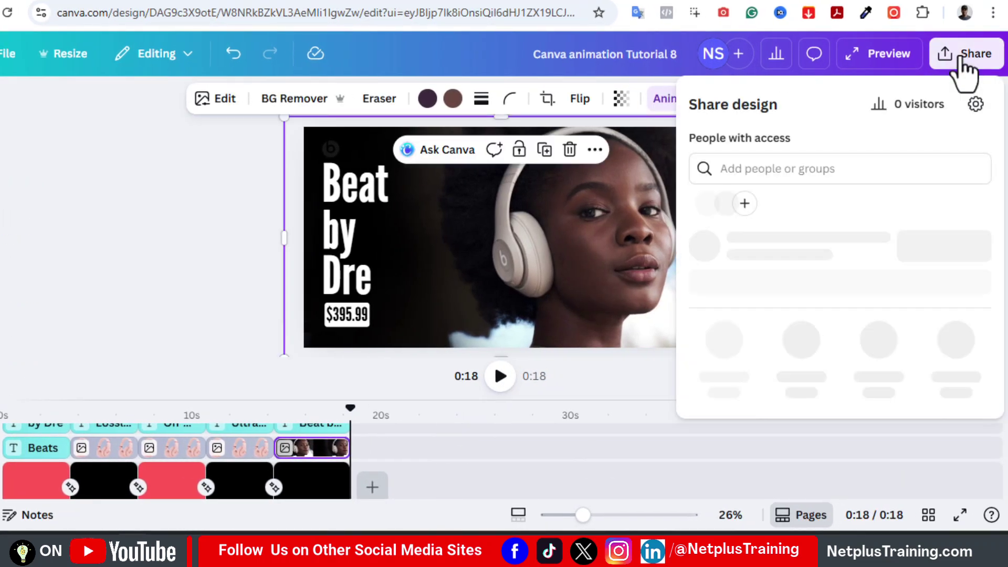
click(723, 378)
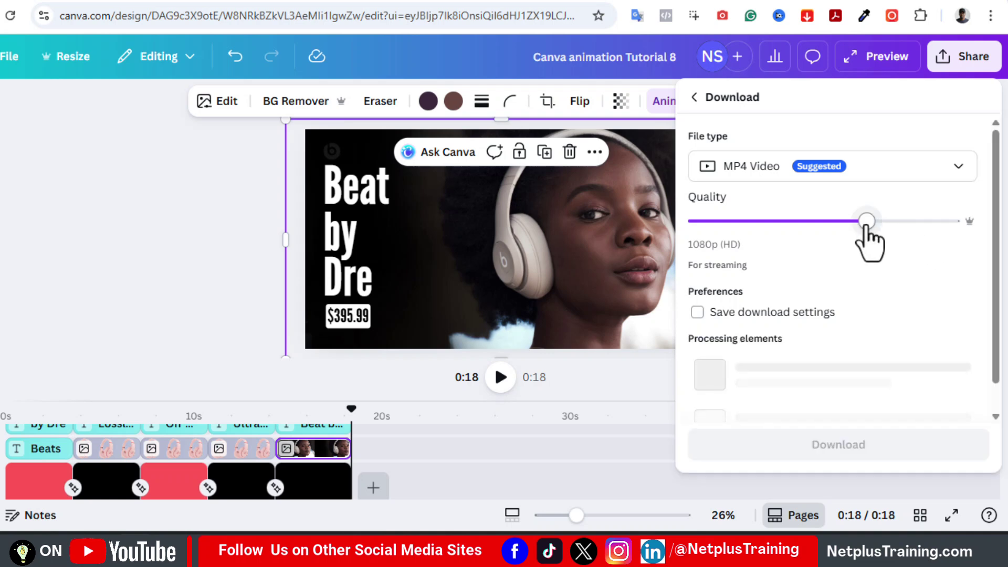
drag(866, 220, 960, 221)
click(839, 352)
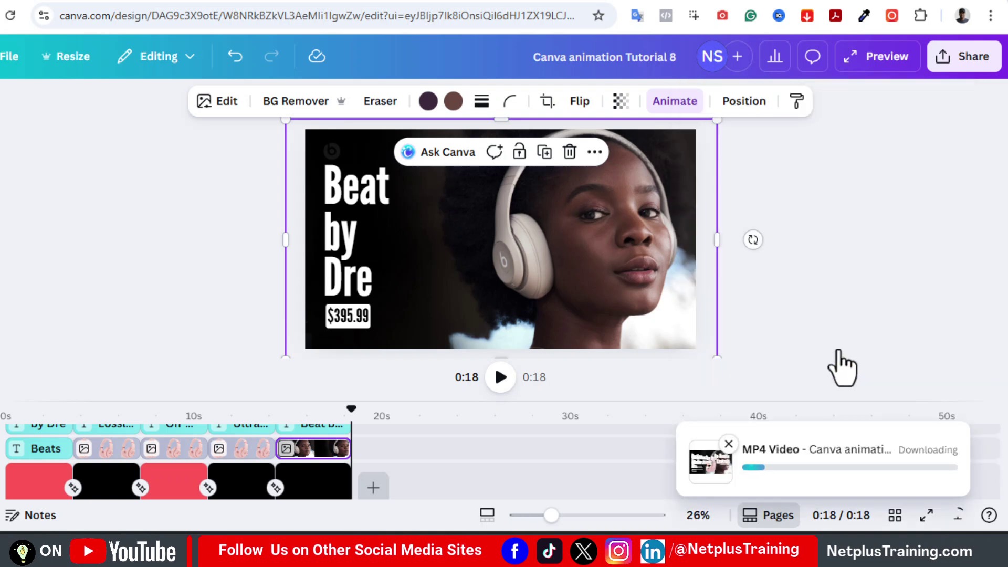